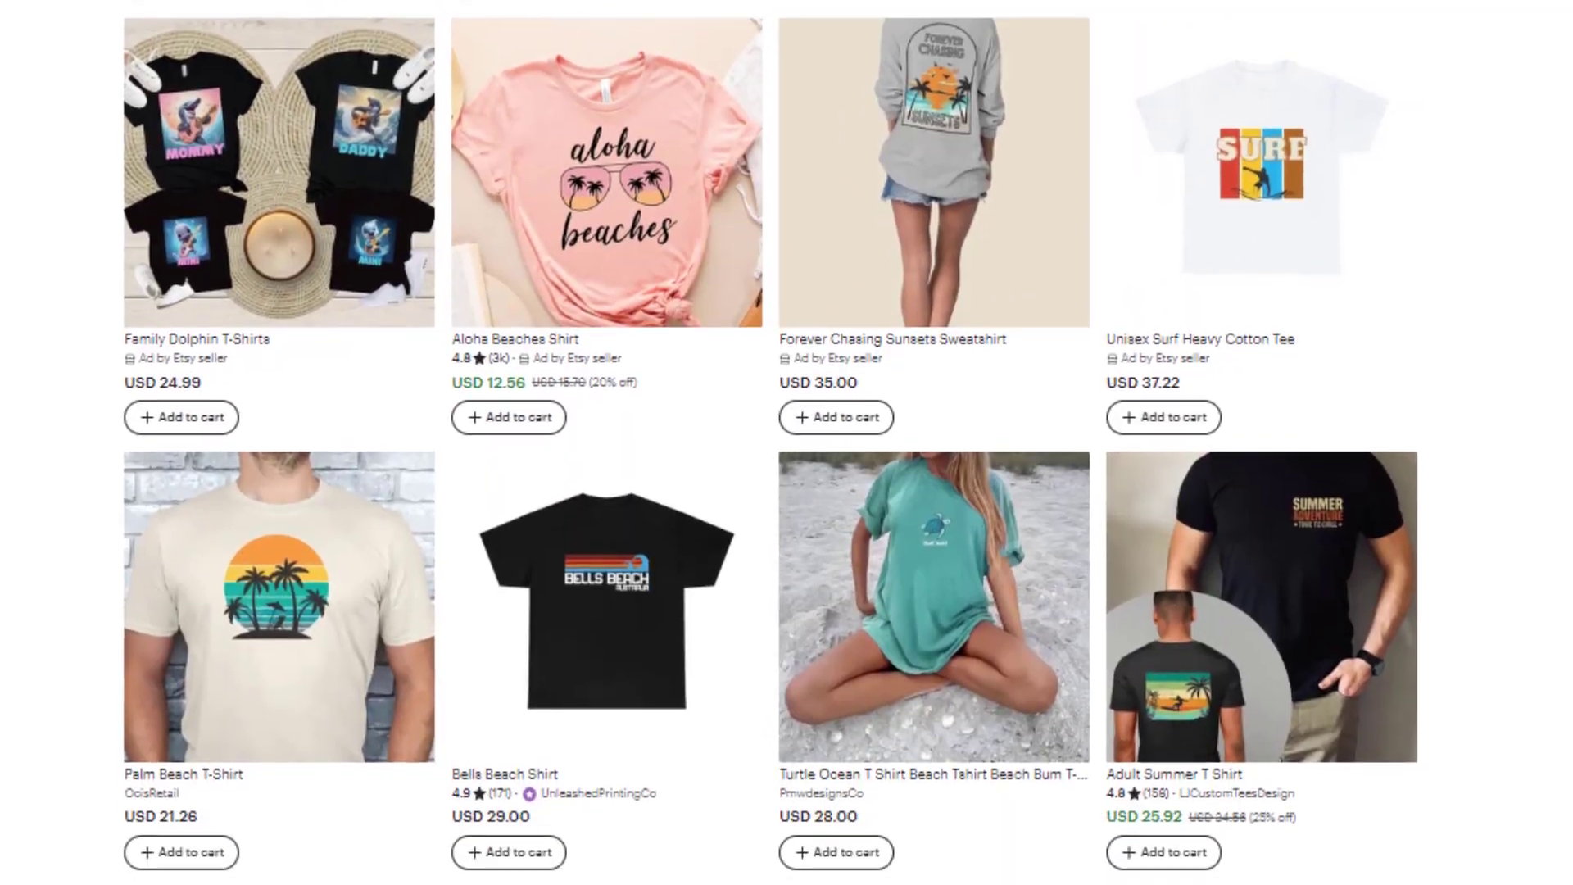
{"action": "scroll", "coordinate": [786, 444], "scroll_direction": "down", "scroll_amount": 5}
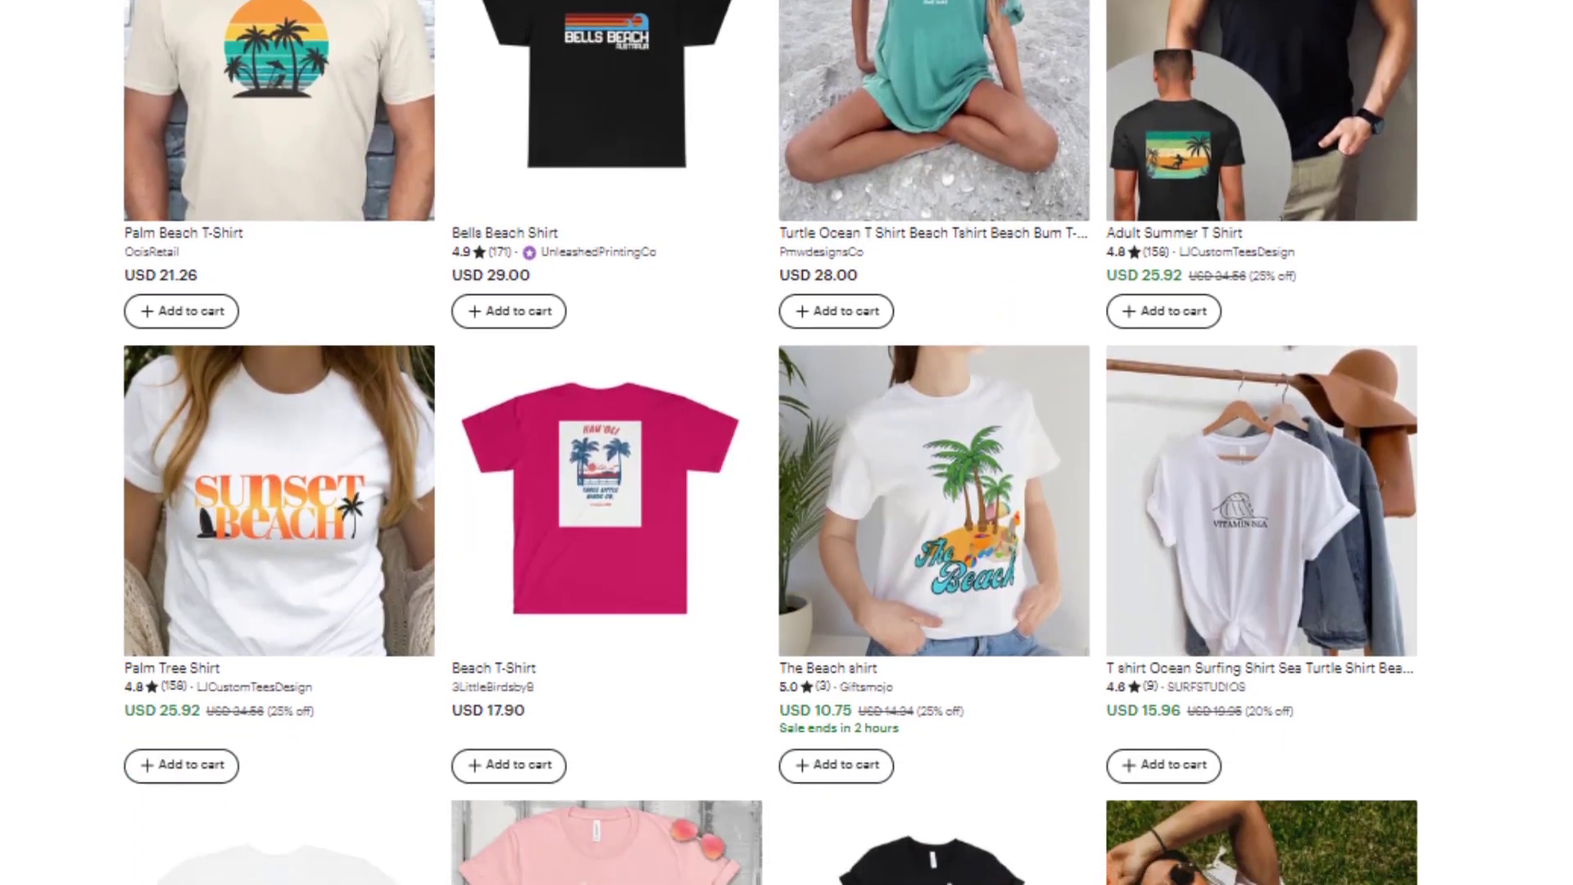
{"action": "scroll", "coordinate": [787, 442], "scroll_direction": "down", "scroll_amount": 3}
{"action": "scroll", "coordinate": [786, 443], "scroll_direction": "down", "scroll_amount": 3}
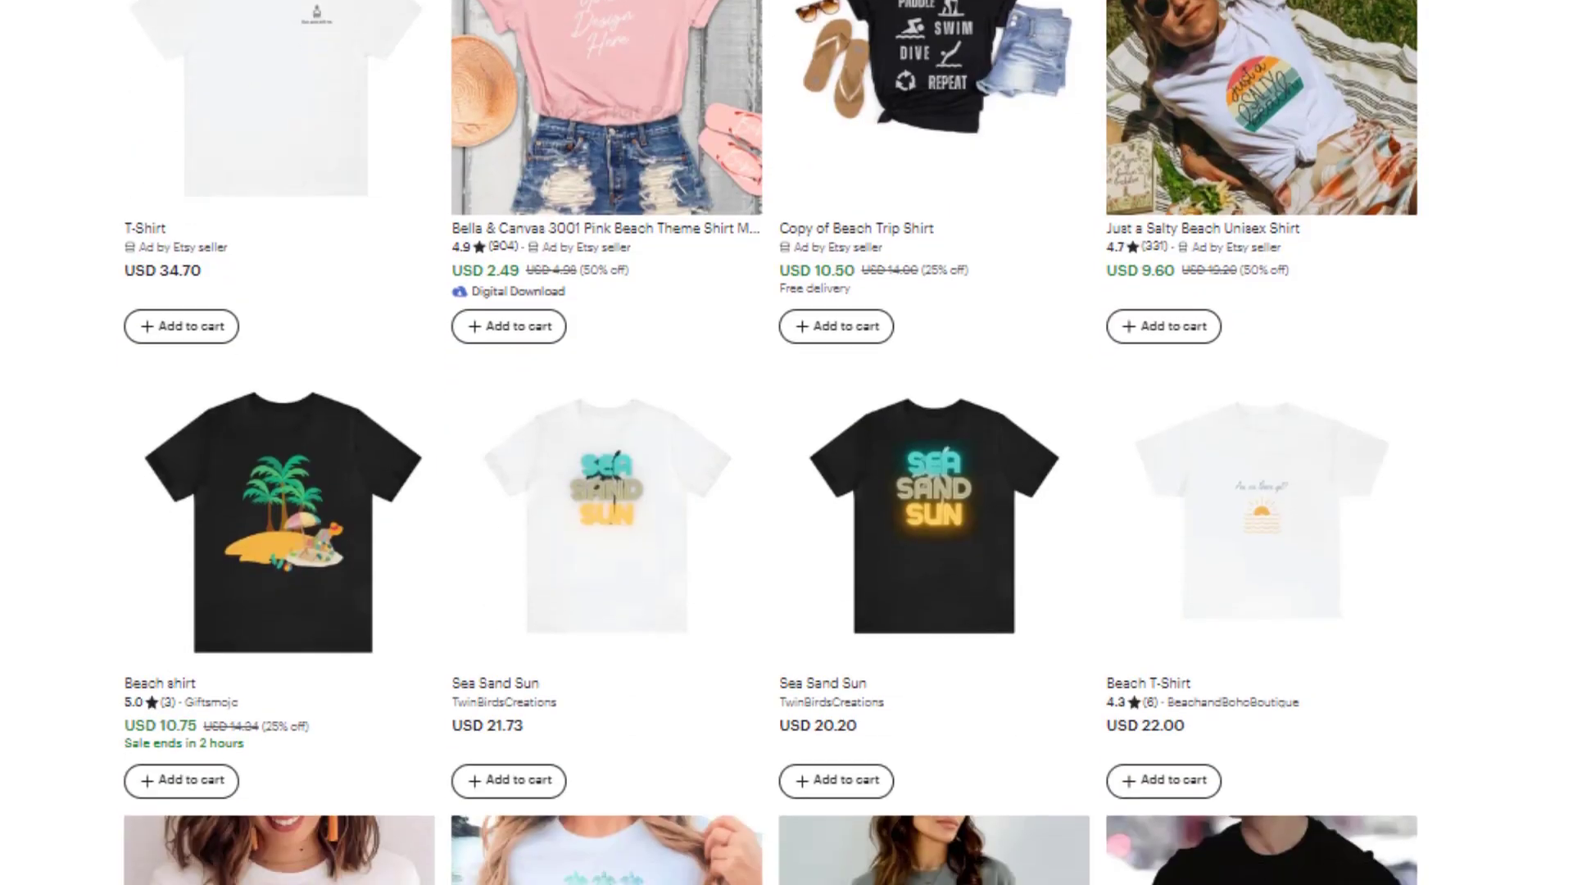
{"action": "scroll", "coordinate": [787, 442], "scroll_direction": "down", "scroll_amount": 2}
{"action": "scroll", "coordinate": [787, 443], "scroll_direction": "down", "scroll_amount": 1}
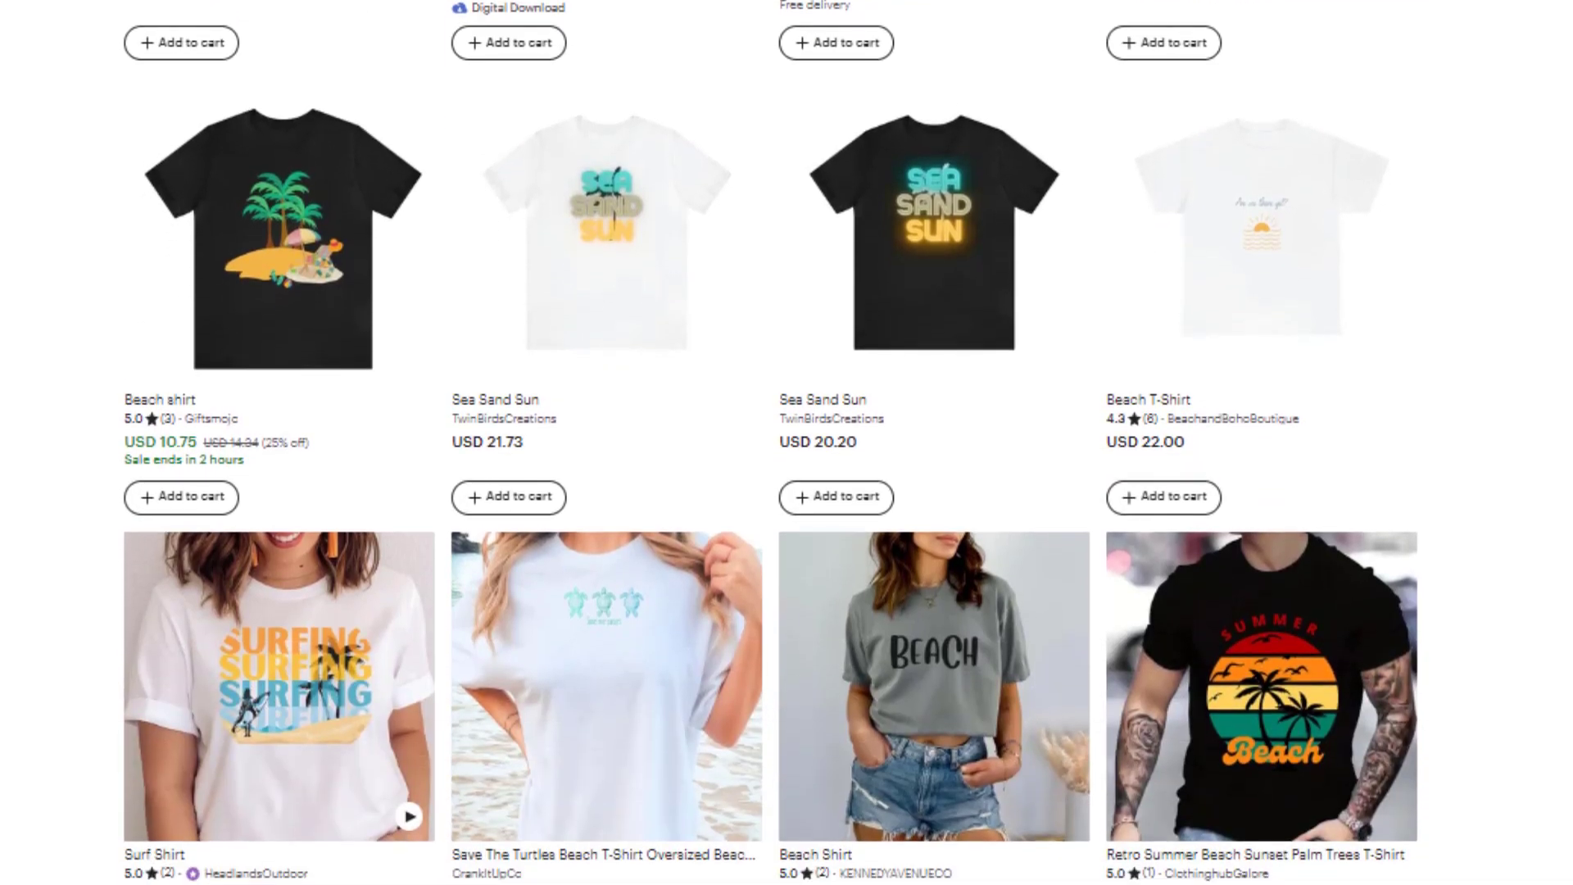
{"action": "scroll", "coordinate": [788, 442], "scroll_direction": "down", "scroll_amount": 1}
{"action": "scroll", "coordinate": [787, 443], "scroll_direction": "down", "scroll_amount": 1}
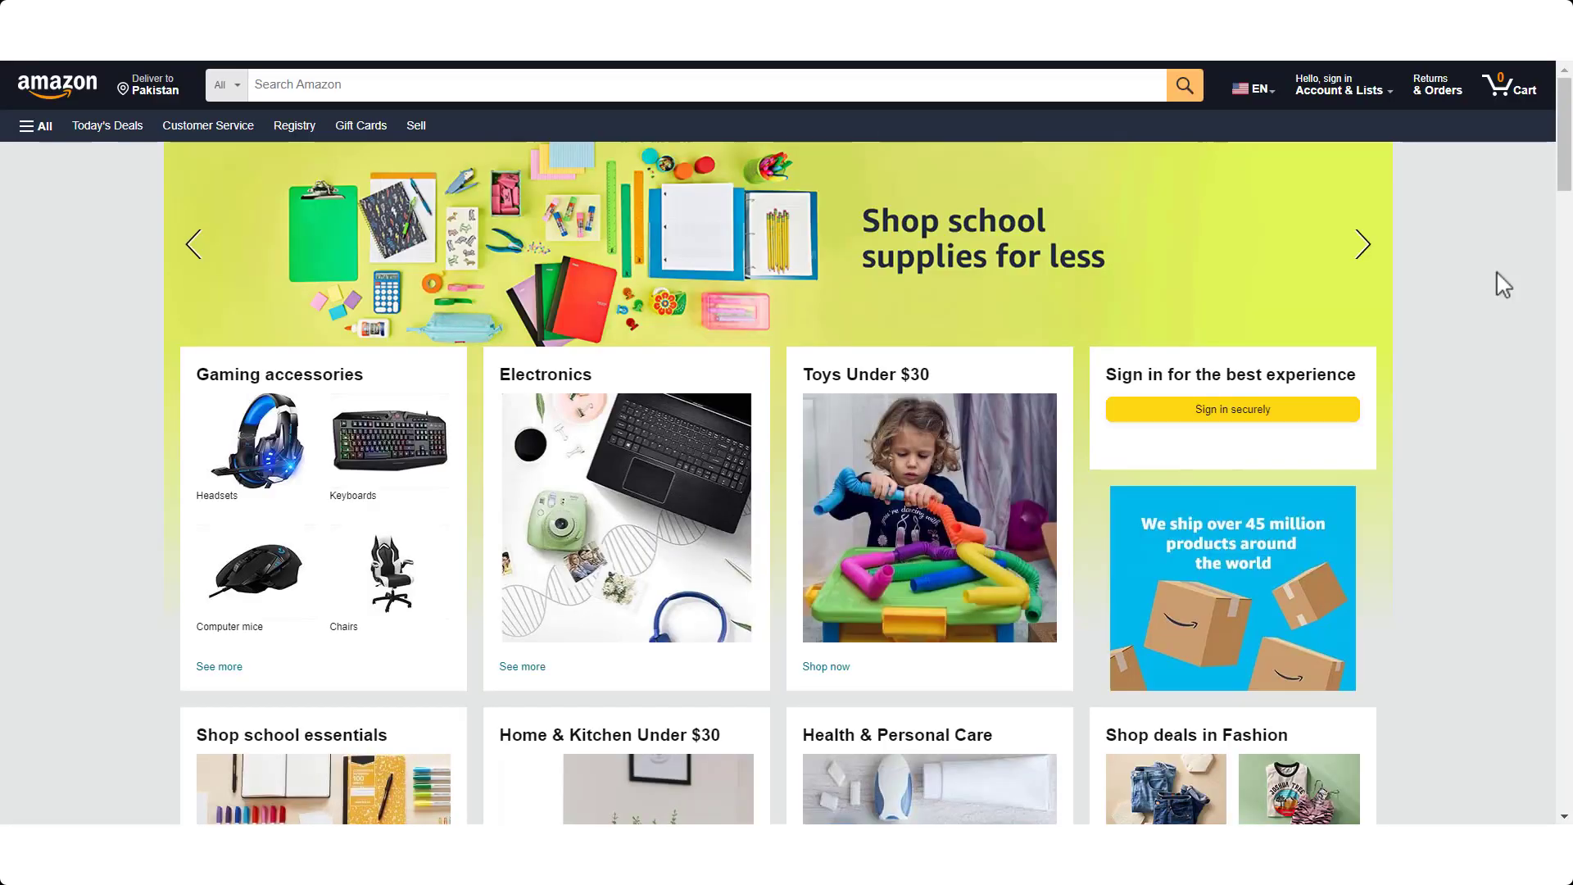
{"action": "scroll", "coordinate": [1500, 282], "scroll_direction": "down", "scroll_amount": 5}
{"action": "scroll", "coordinate": [1499, 284], "scroll_direction": "down", "scroll_amount": 2}
{"action": "scroll", "coordinate": [1499, 282], "scroll_direction": "down", "scroll_amount": 1}
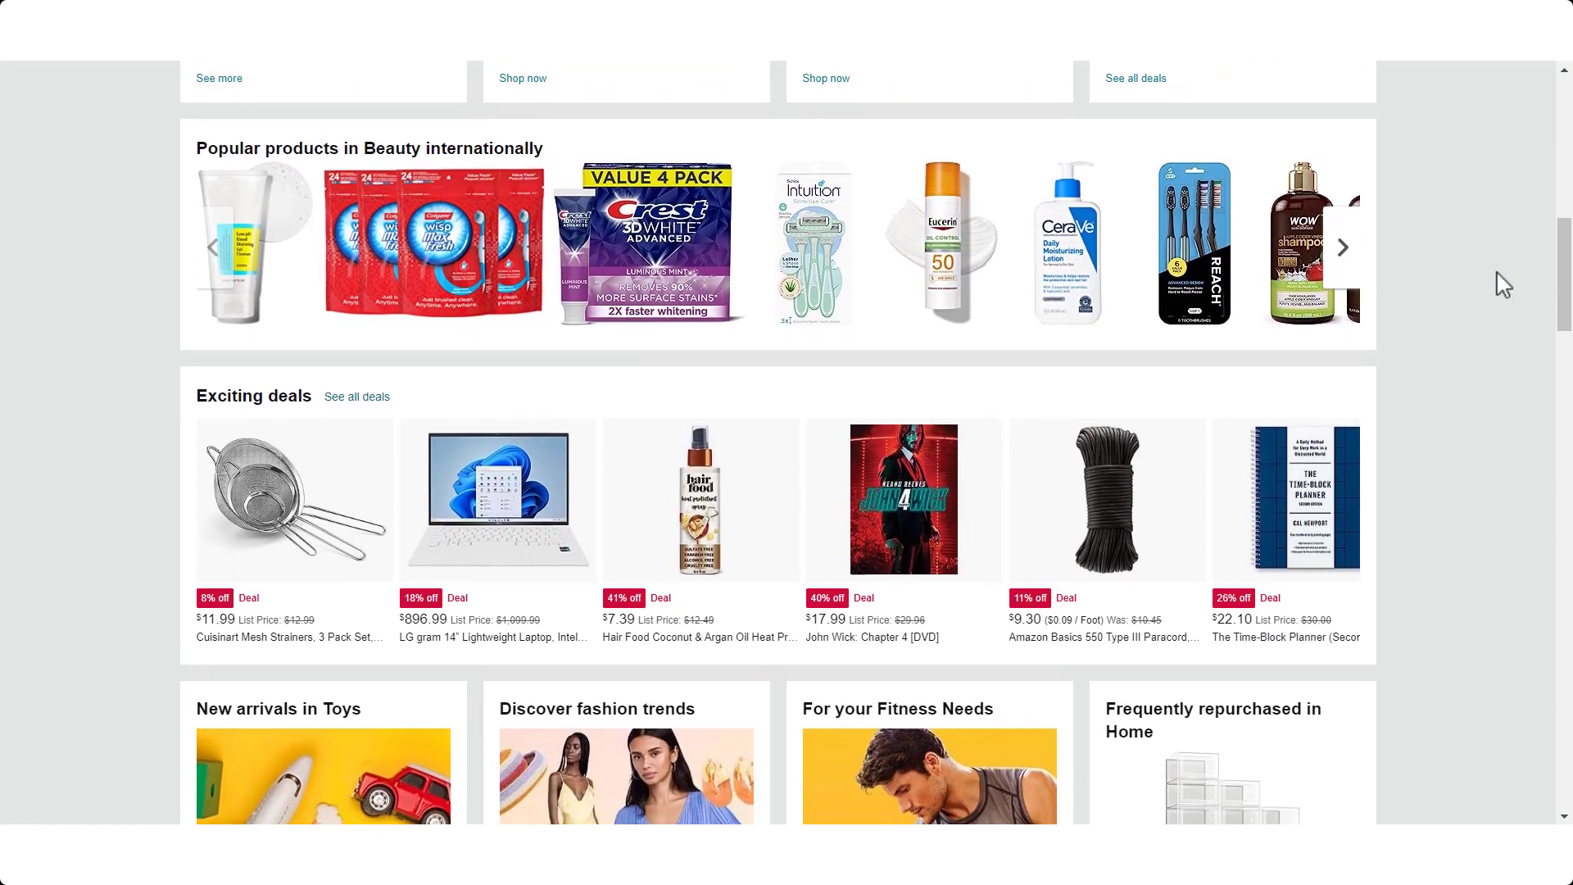
{"action": "scroll", "coordinate": [1500, 283], "scroll_direction": "down", "scroll_amount": 3}
{"action": "scroll", "coordinate": [1499, 283], "scroll_direction": "down", "scroll_amount": 2}
{"action": "scroll", "coordinate": [1499, 283], "scroll_direction": "down", "scroll_amount": 1}
{"action": "scroll", "coordinate": [1499, 284], "scroll_direction": "down", "scroll_amount": 3}
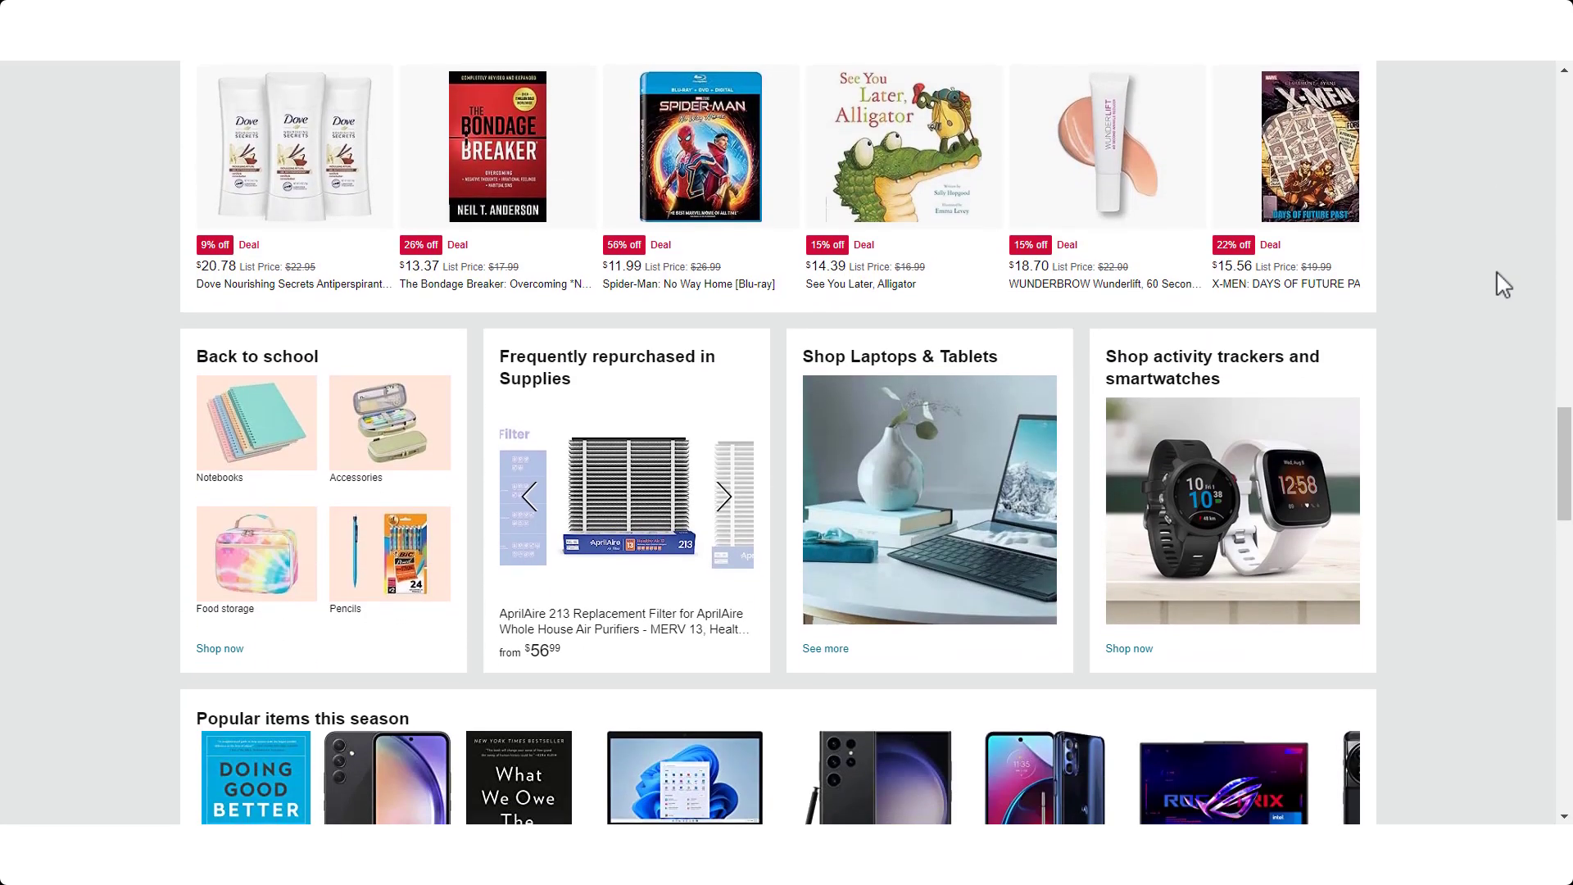
{"action": "scroll", "coordinate": [1500, 283], "scroll_direction": "down", "scroll_amount": 5}
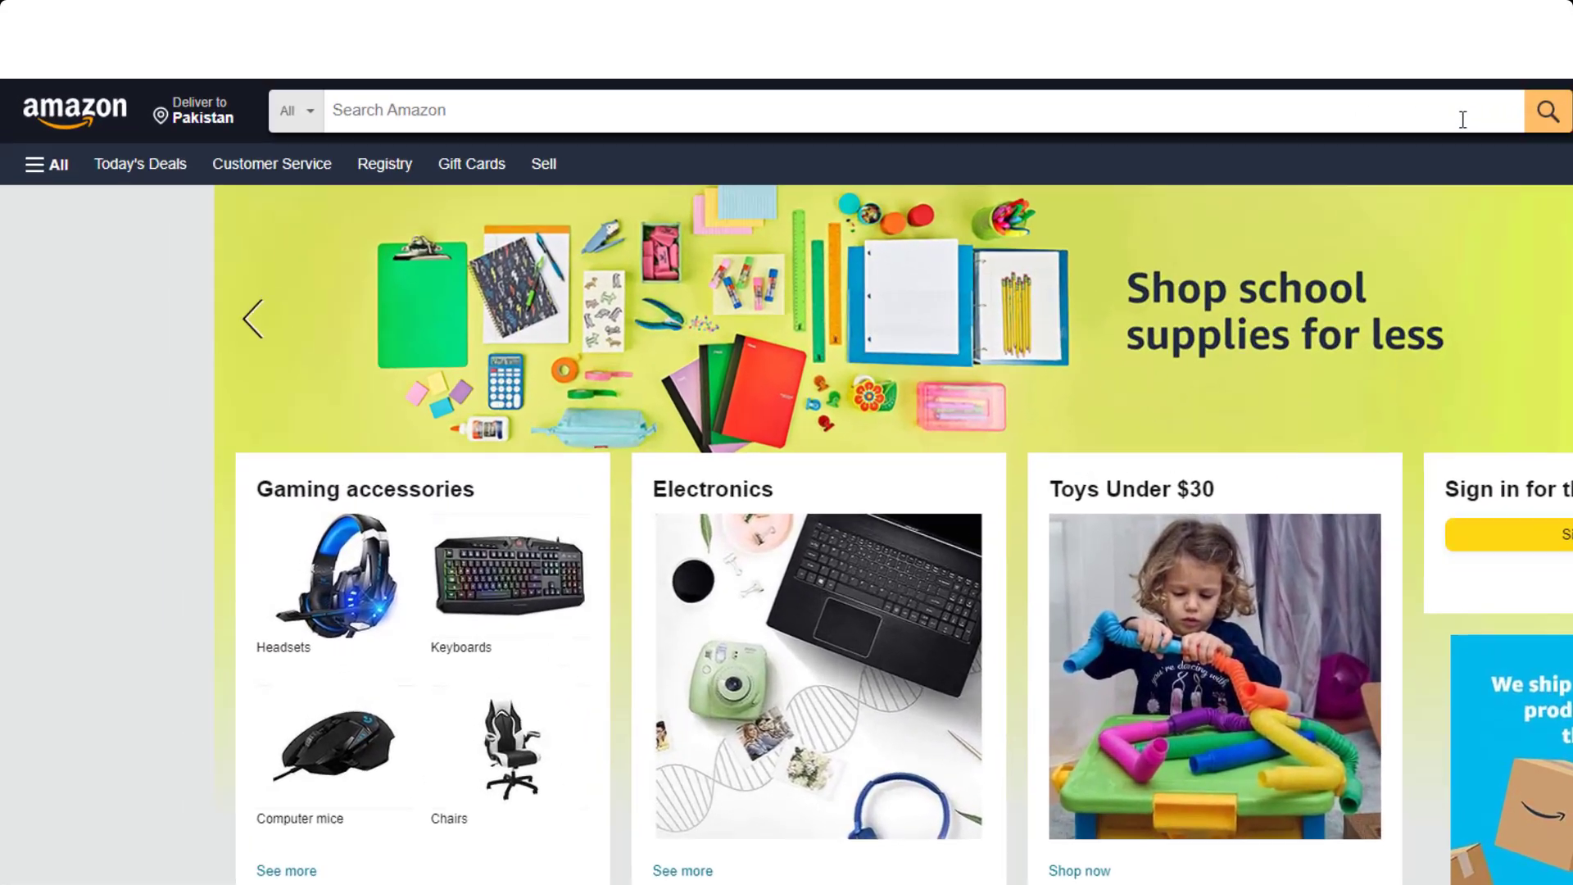
Search Amazon for 't shirt design' and view the results.
{"action": "left_click", "coordinate": [1120, 87]}
{"action": "type", "text": "t shi"}
{"action": "type", "text": "rt"}
{"action": "type", "text": " design"}
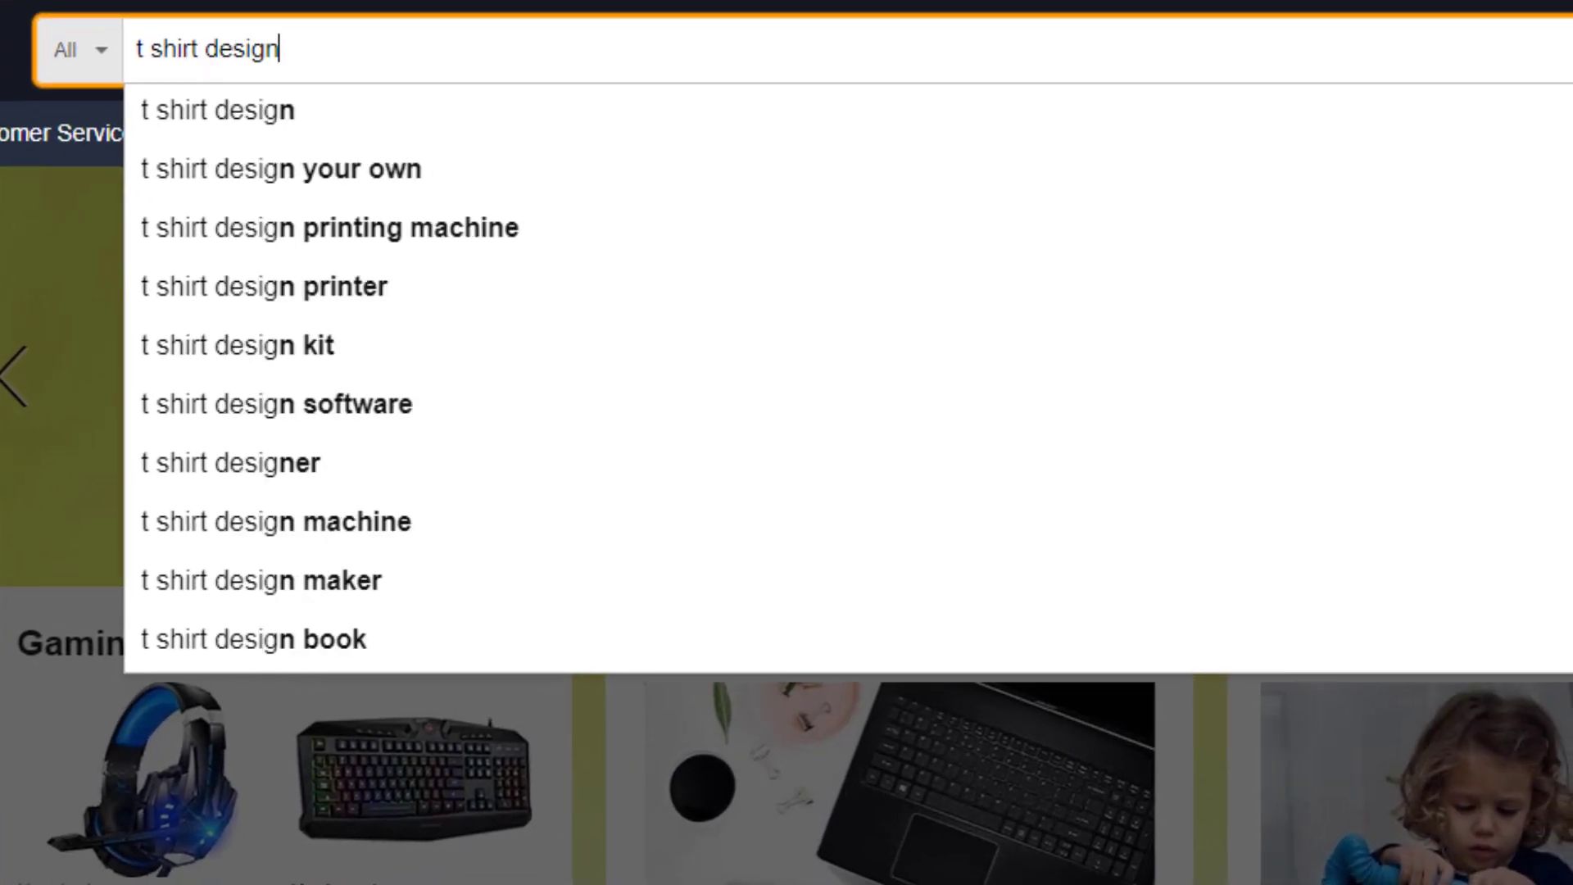
{"action": "key", "text": "Return"}
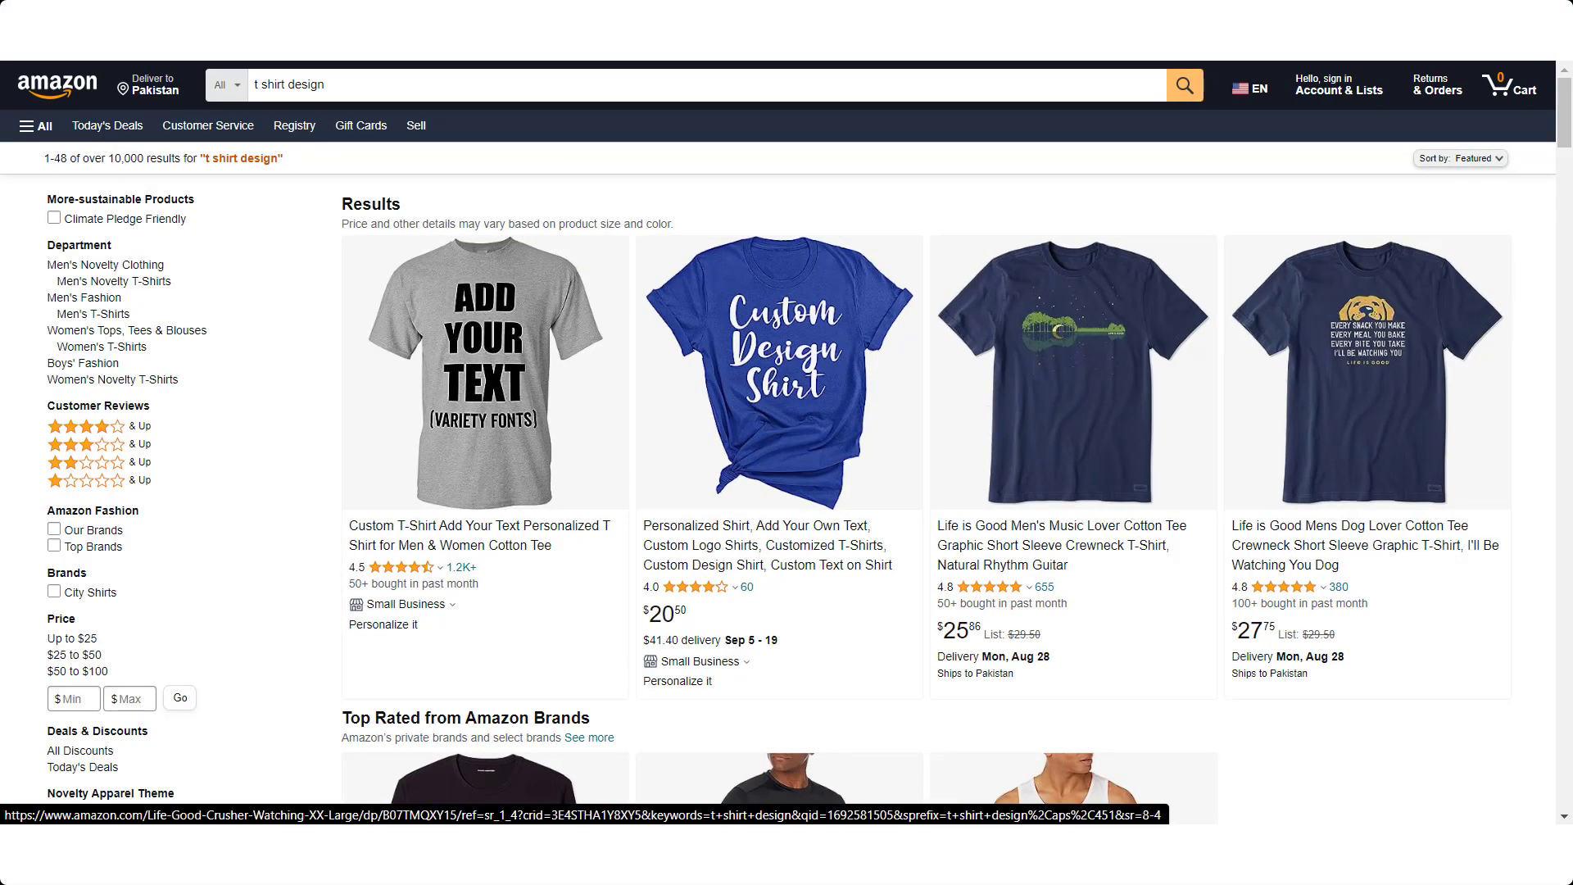
{"action": "left_click_drag", "start_coordinate": [1565, 143], "coordinate": [1567, 157]}
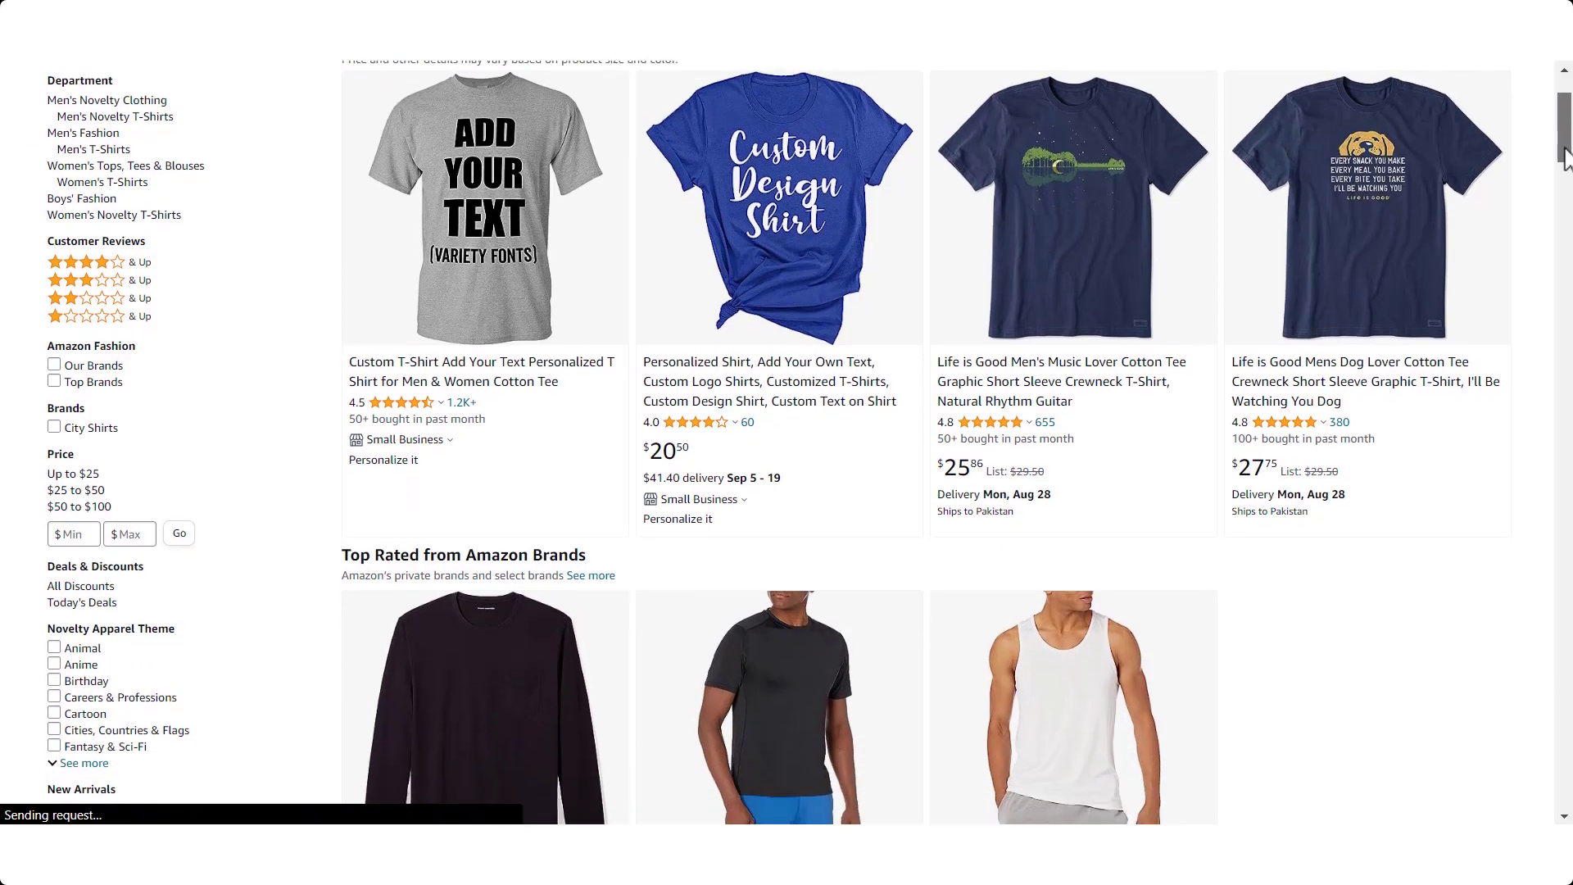
{"action": "left_click_drag", "start_coordinate": [1565, 158], "coordinate": [1565, 172]}
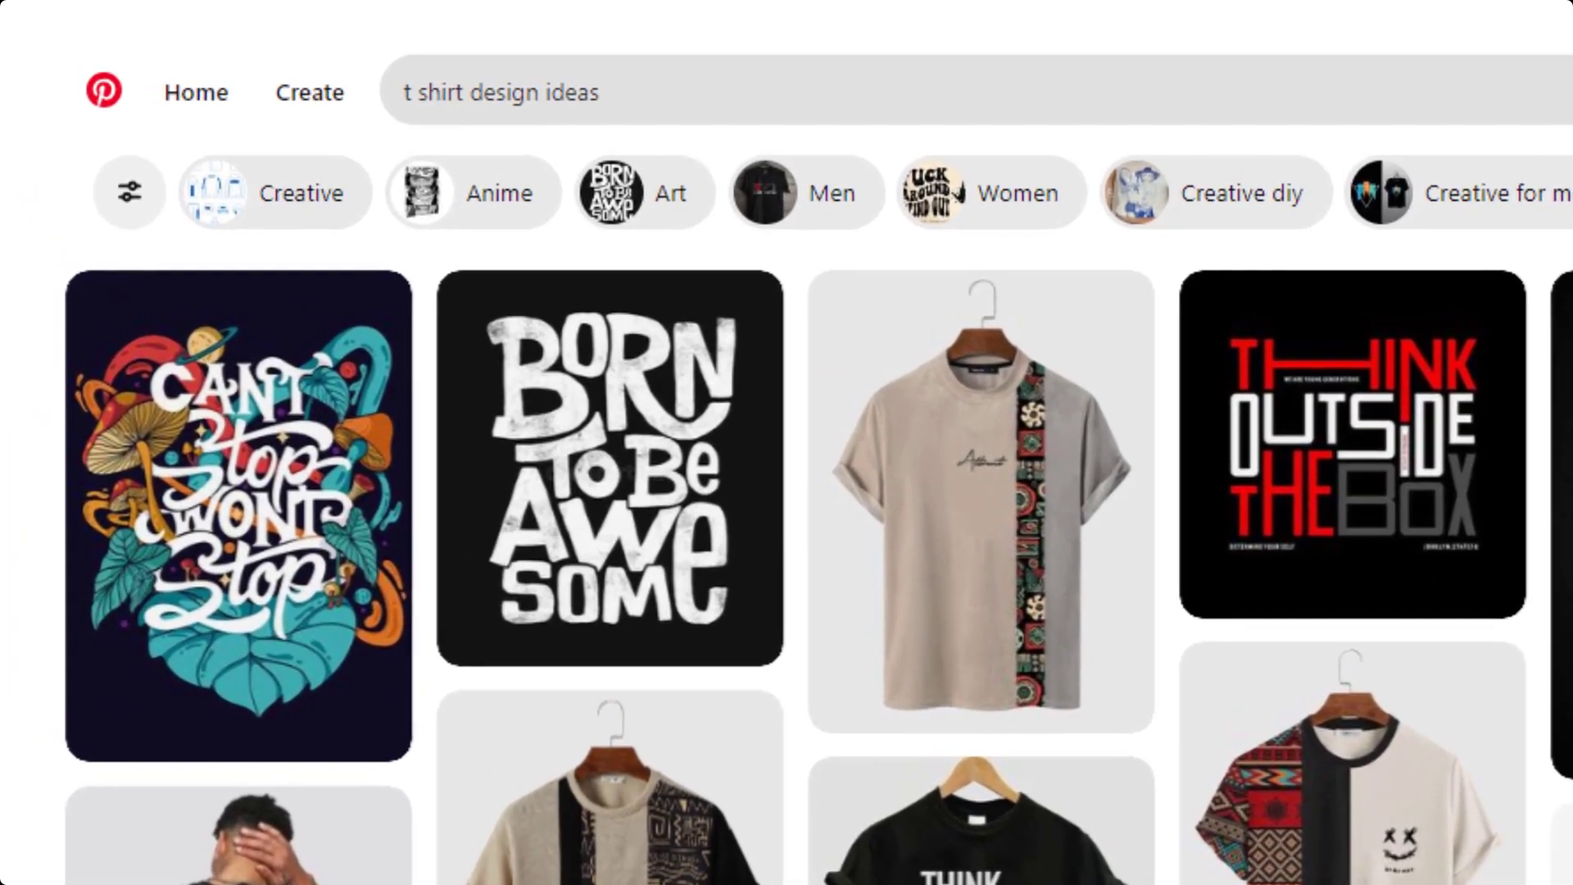
{"action": "scroll", "coordinate": [1570, 289], "scroll_direction": "down", "scroll_amount": 2}
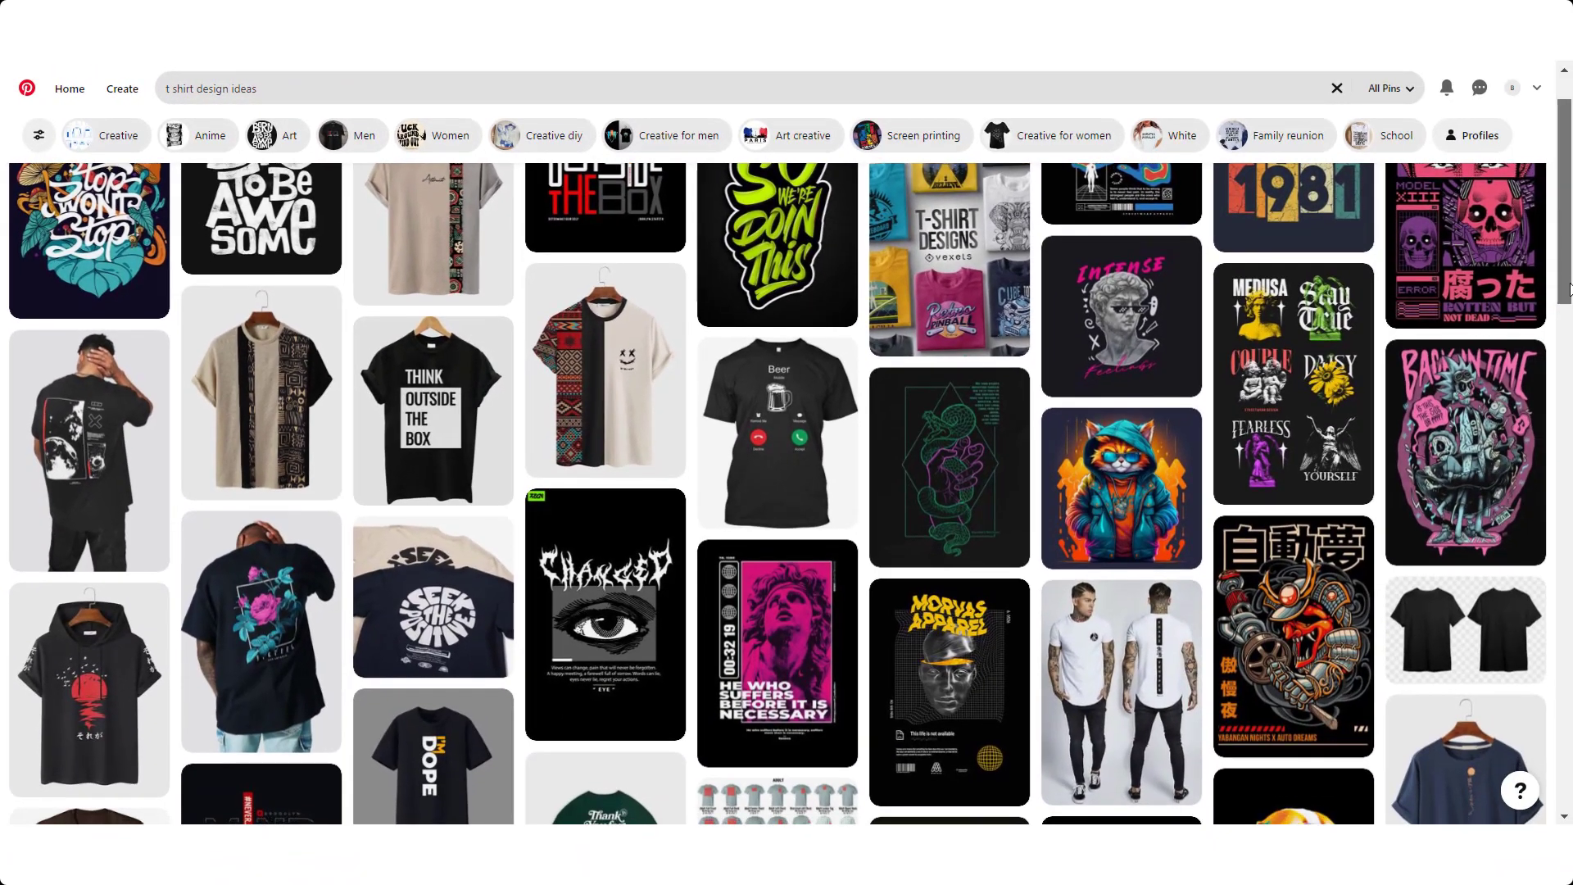
{"action": "left_click_drag", "start_coordinate": [1569, 289], "coordinate": [1570, 310]}
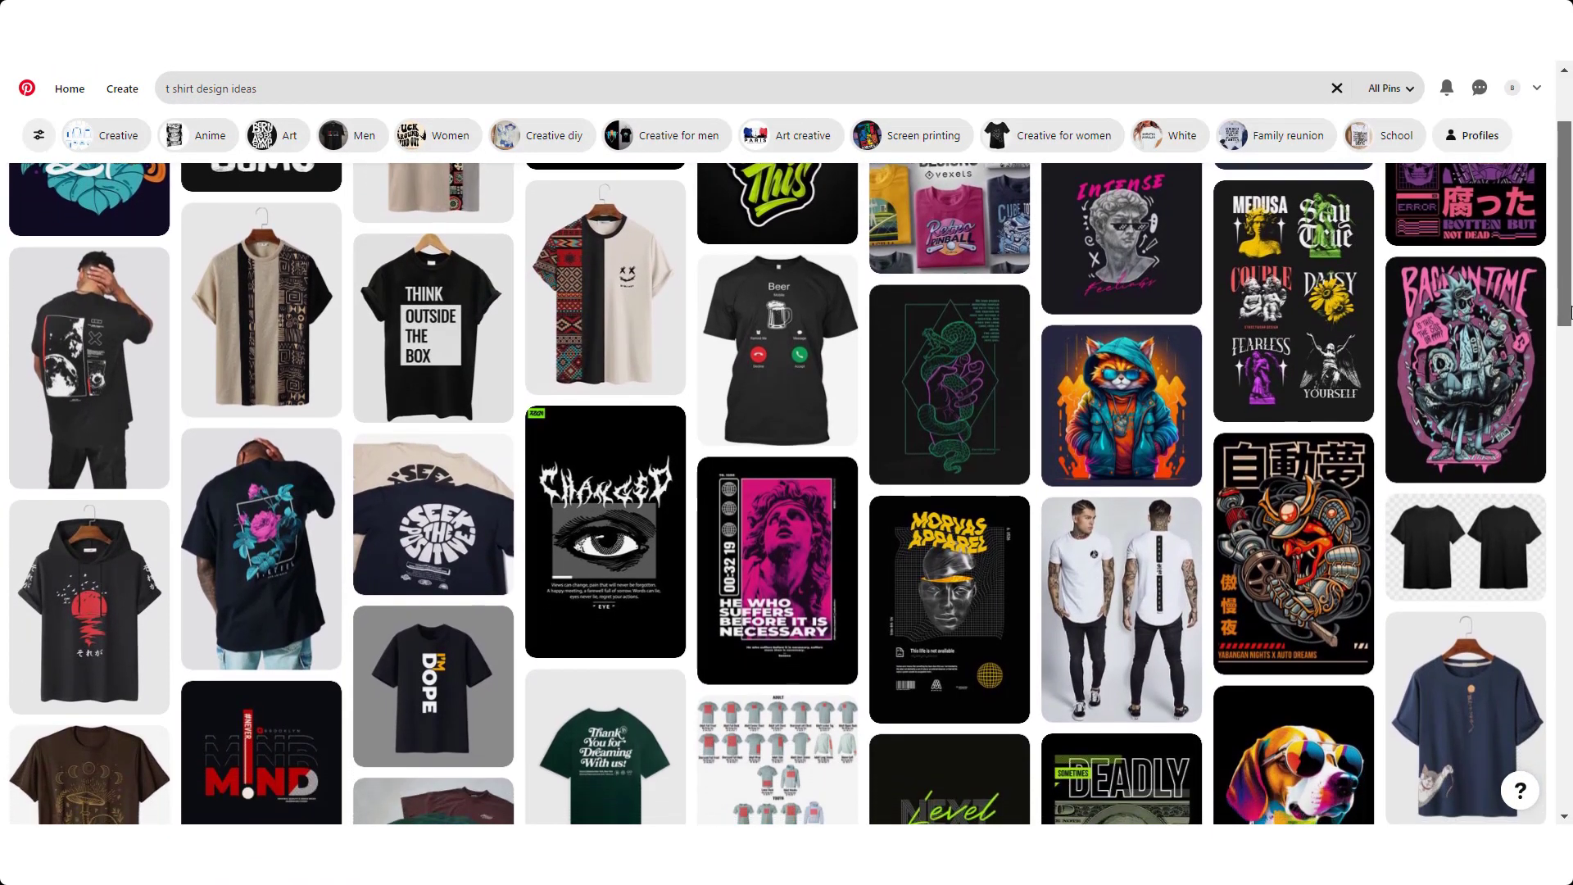
{"action": "scroll", "coordinate": [1570, 311], "scroll_direction": "down", "scroll_amount": 2}
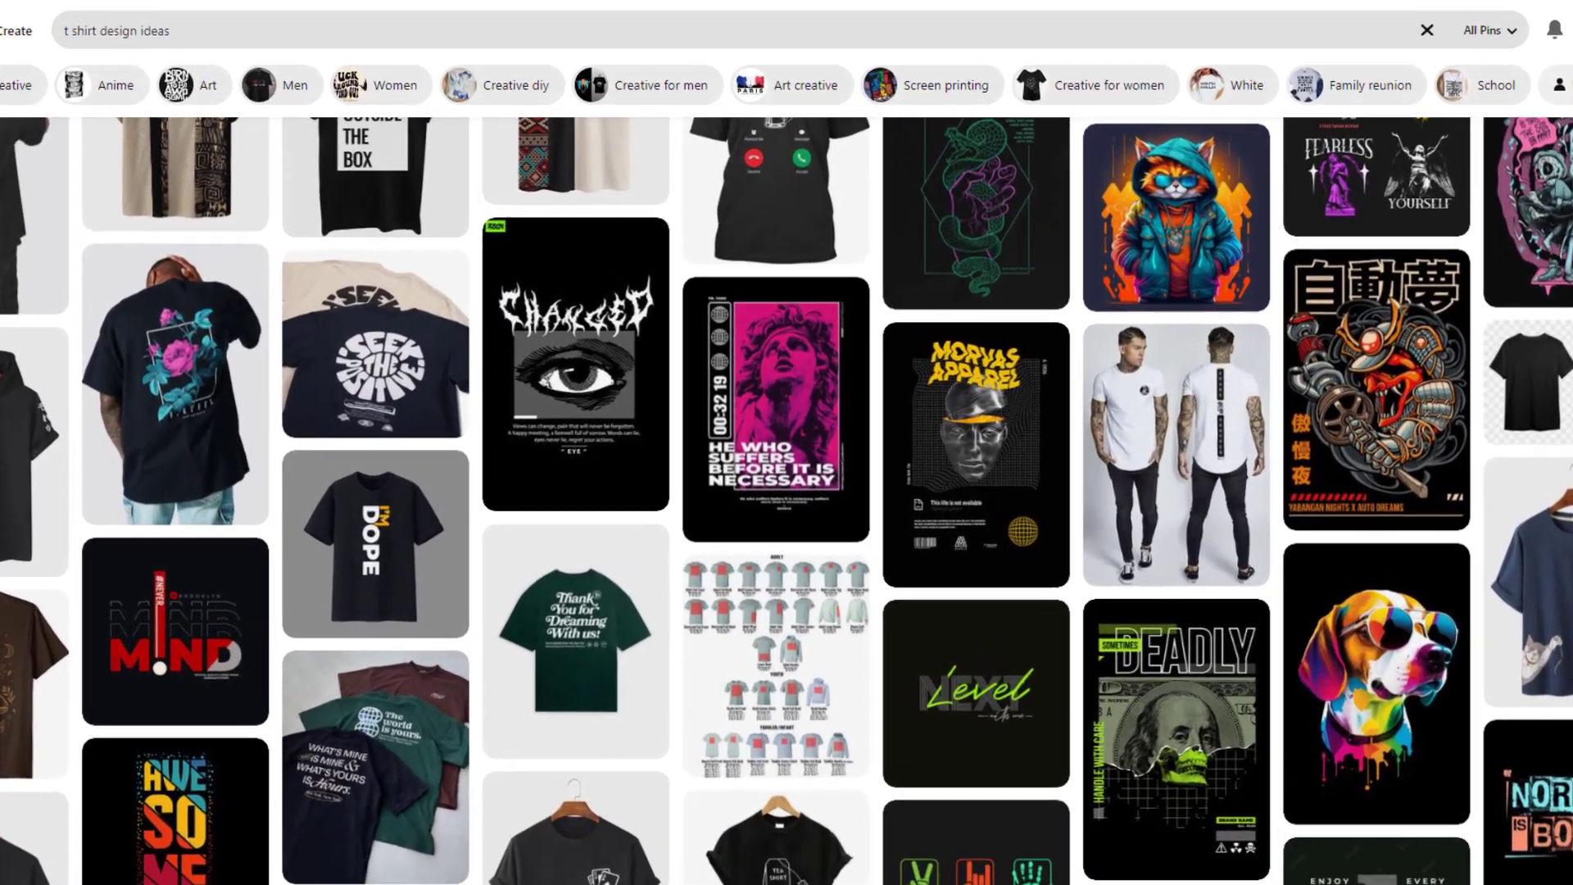
{"action": "scroll", "coordinate": [787, 443], "scroll_direction": "down", "scroll_amount": 3}
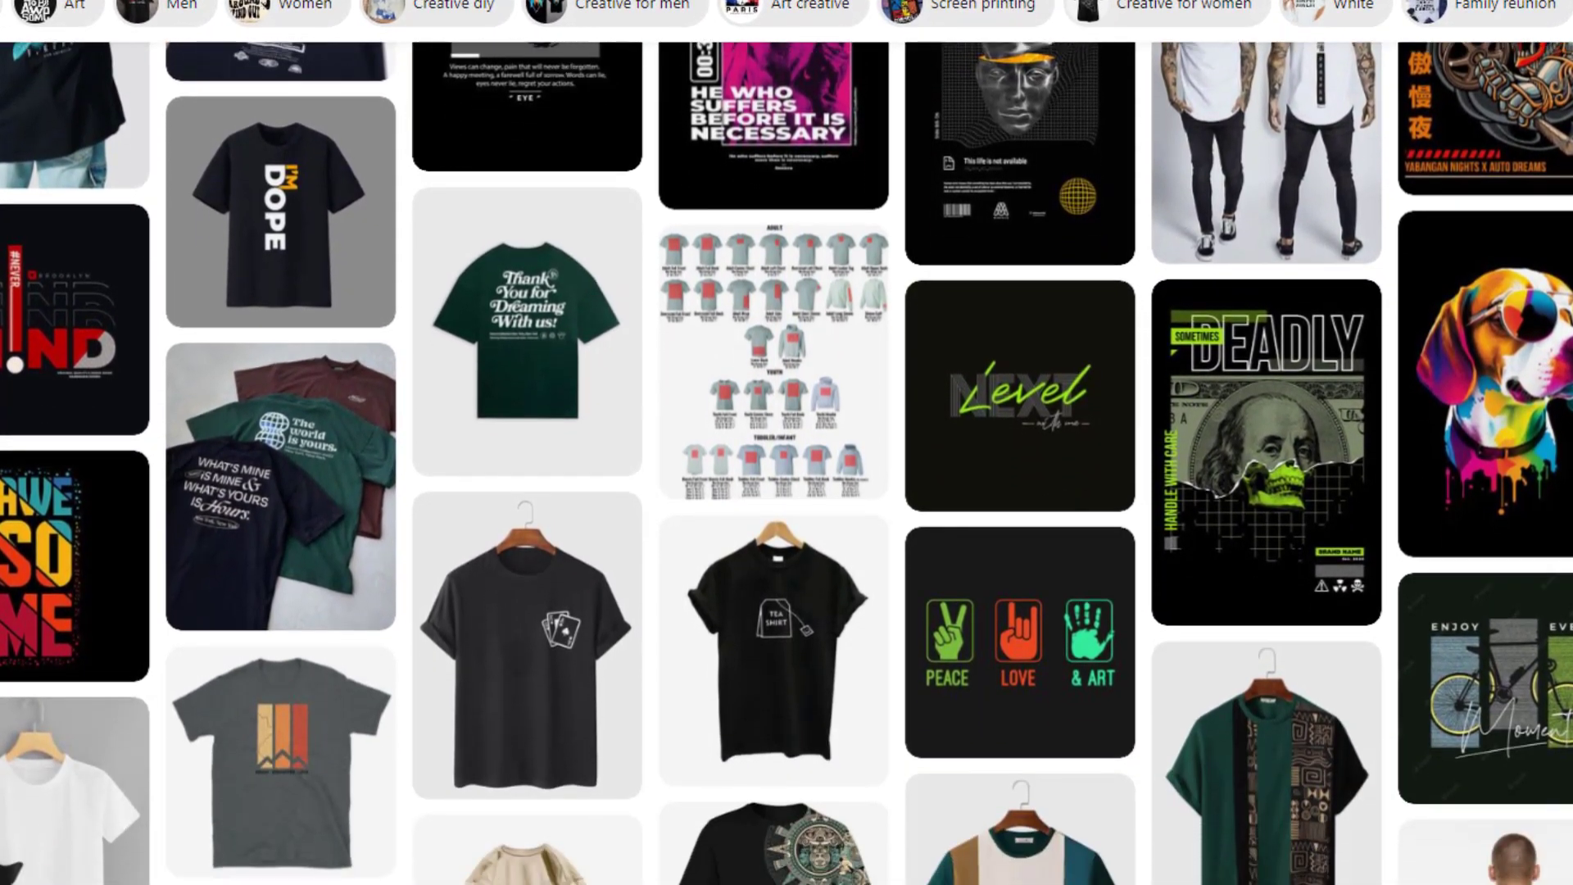
{"action": "scroll", "coordinate": [787, 443], "scroll_direction": "down", "scroll_amount": 2}
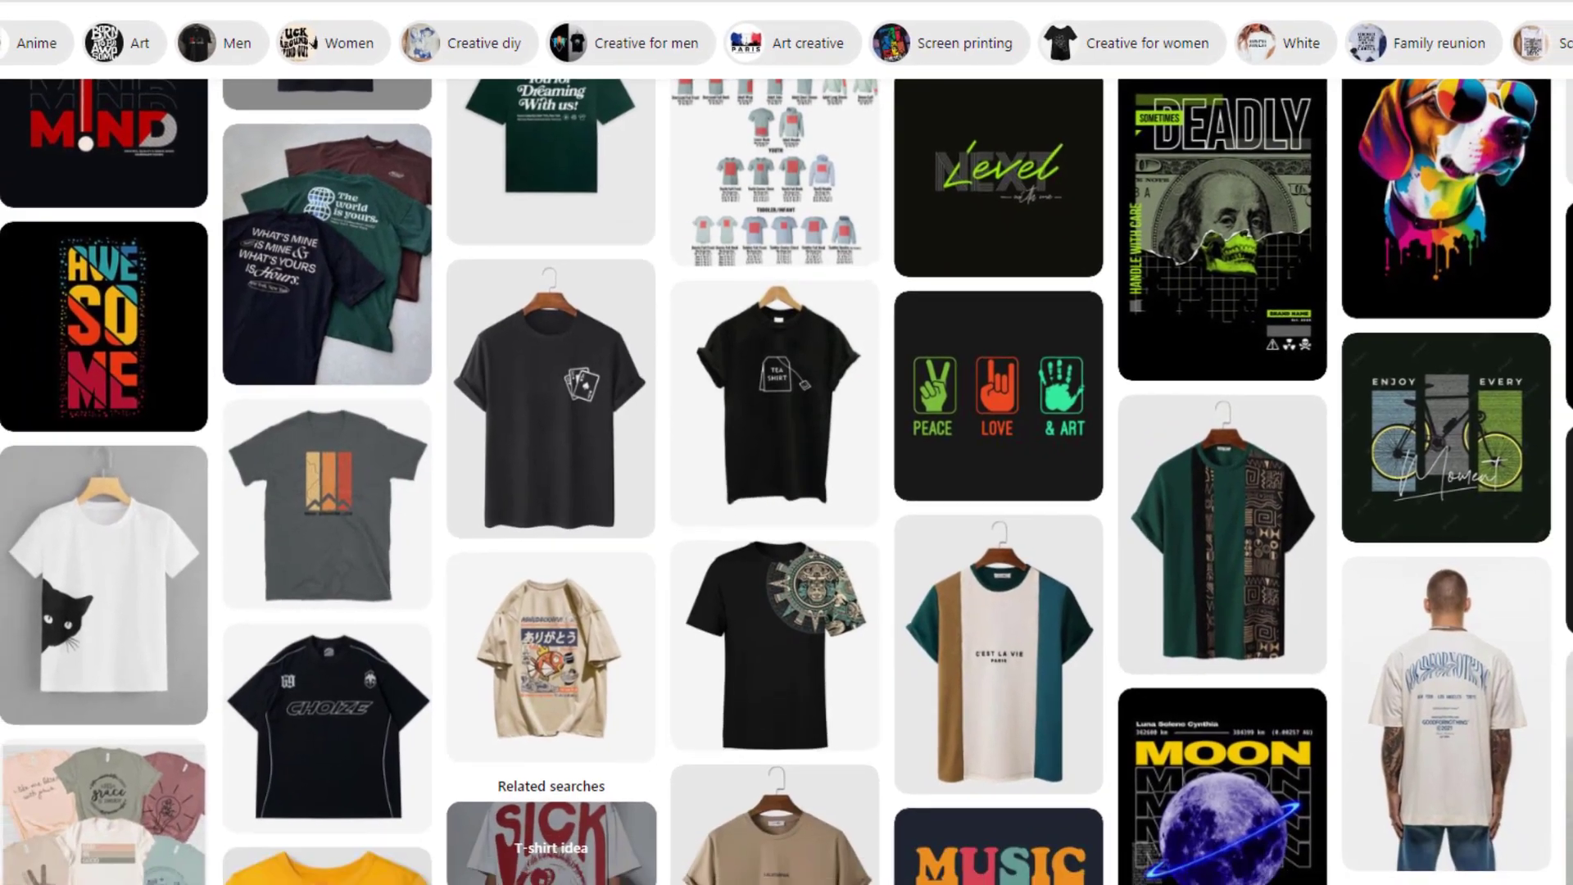
{"action": "scroll", "coordinate": [1523, 532], "scroll_direction": "down", "scroll_amount": 1}
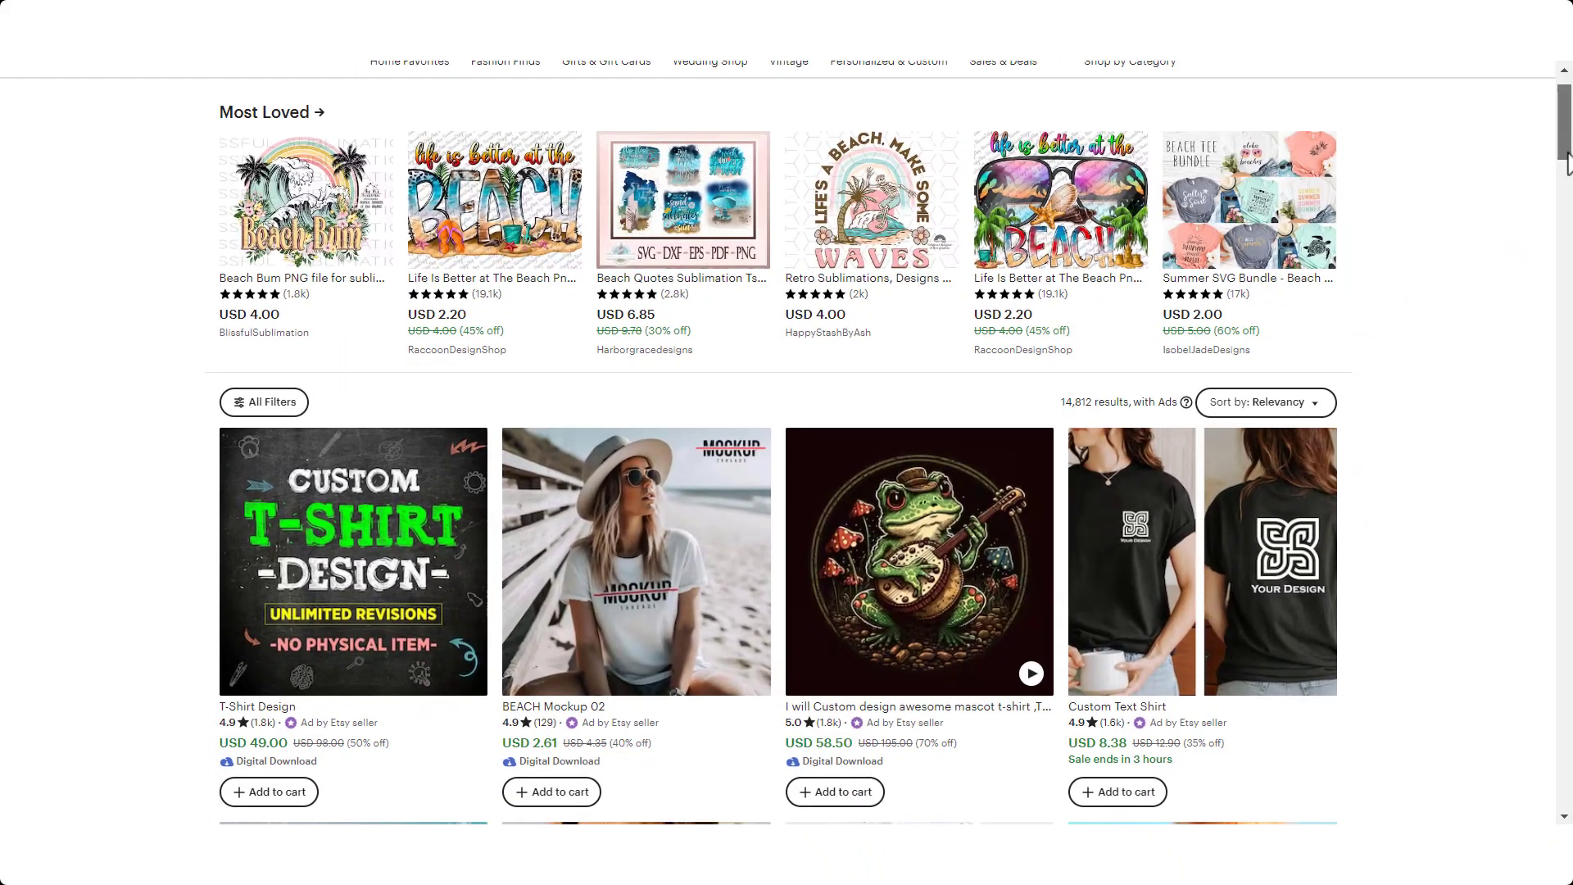
{"action": "left_click_drag", "start_coordinate": [1568, 135], "coordinate": [1570, 210]}
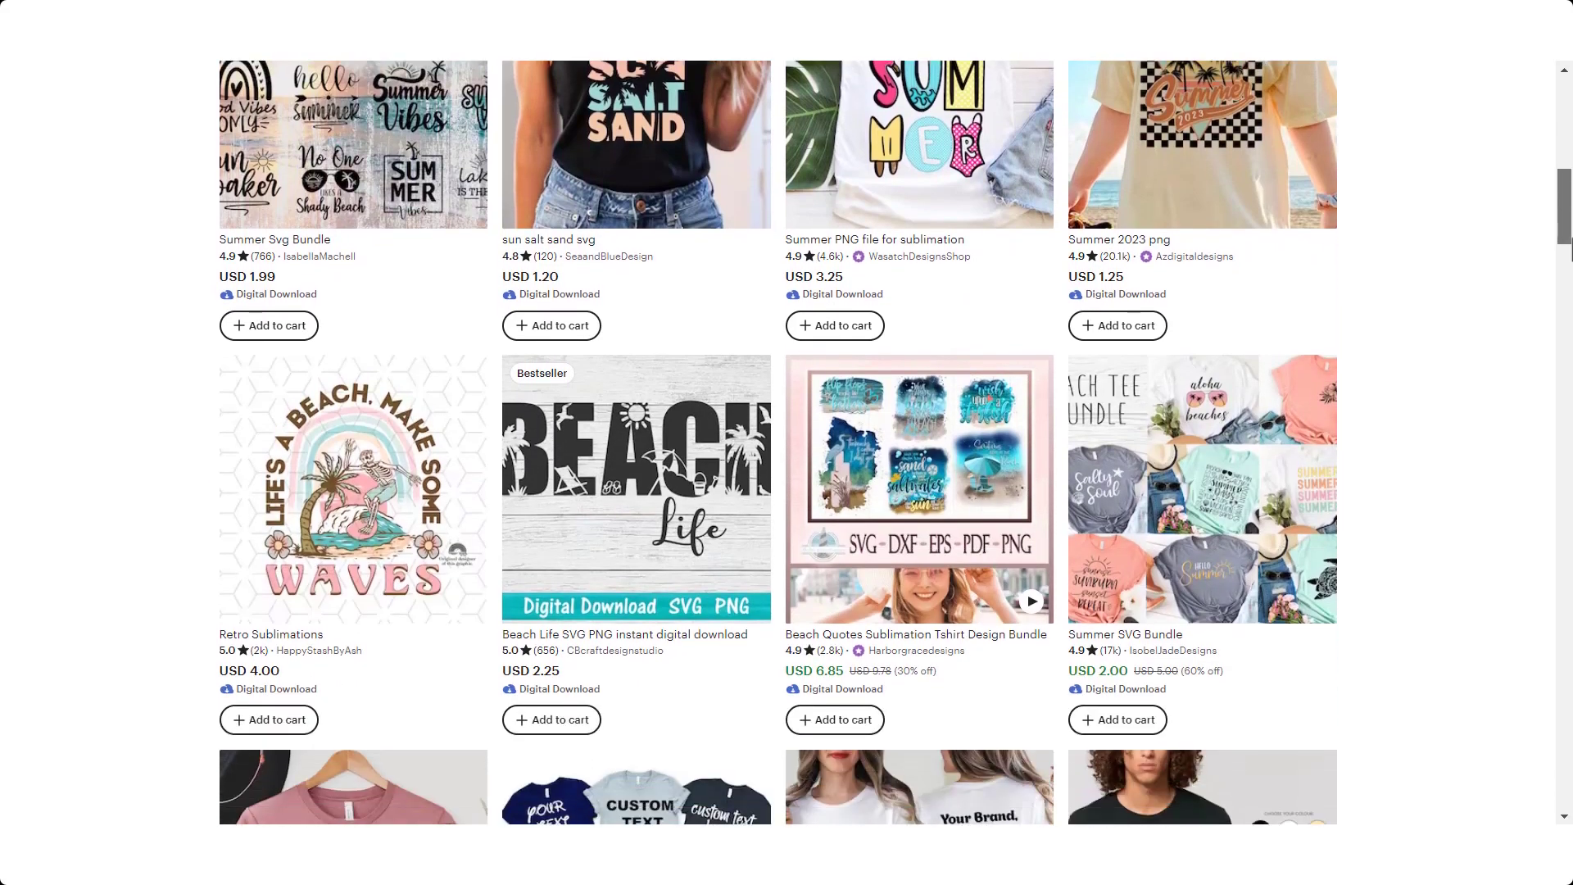
{"action": "left_click_drag", "start_coordinate": [1569, 209], "coordinate": [1569, 261]}
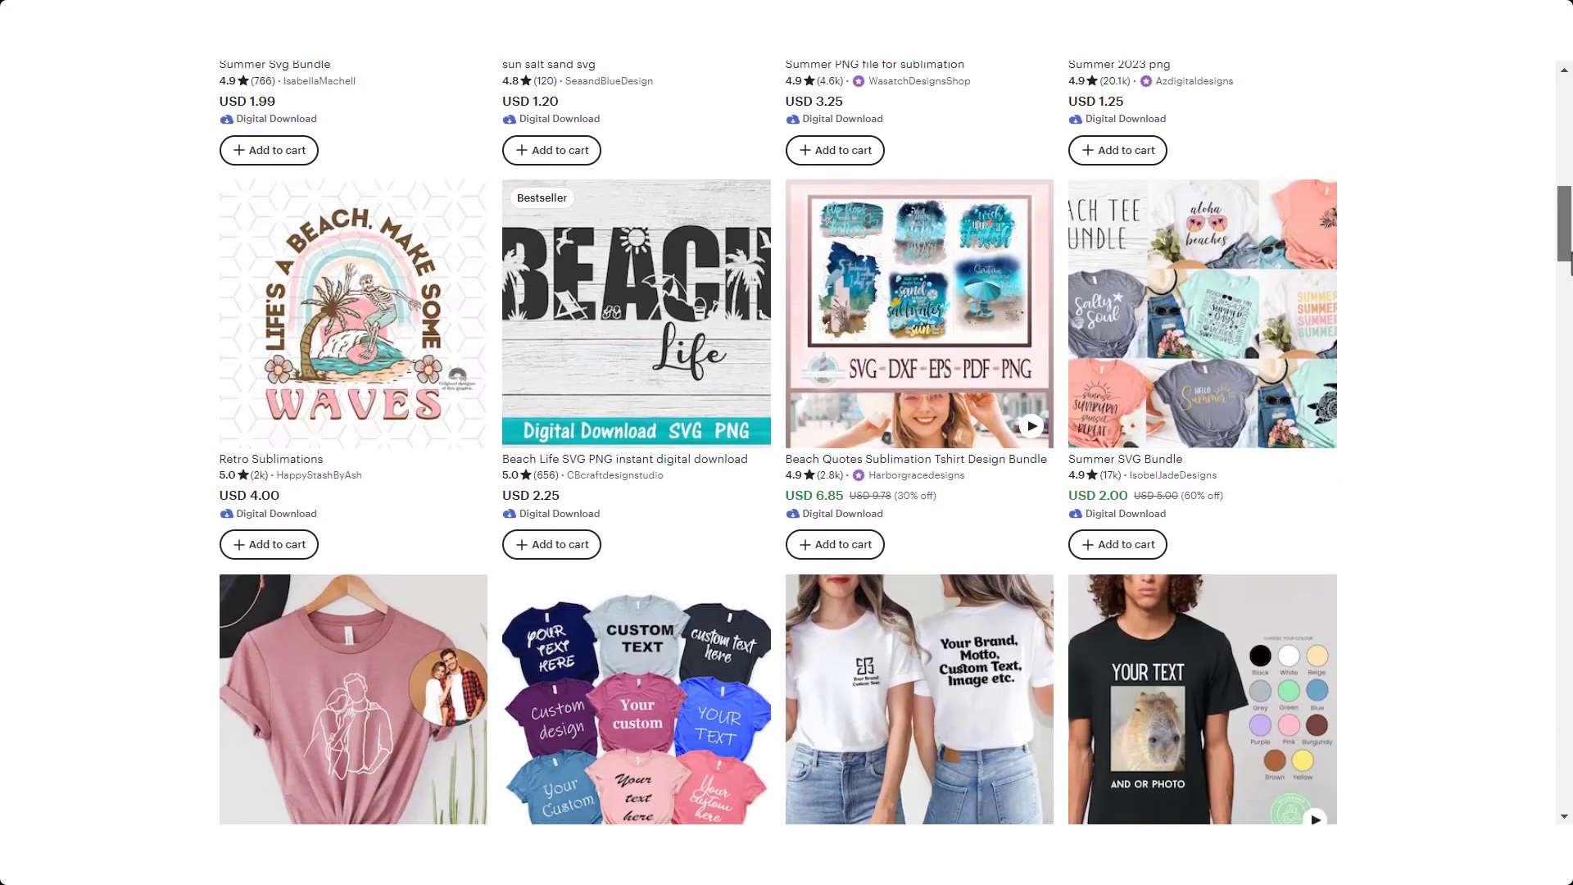
{"action": "scroll", "coordinate": [439, 357], "scroll_direction": "up", "scroll_amount": 10}
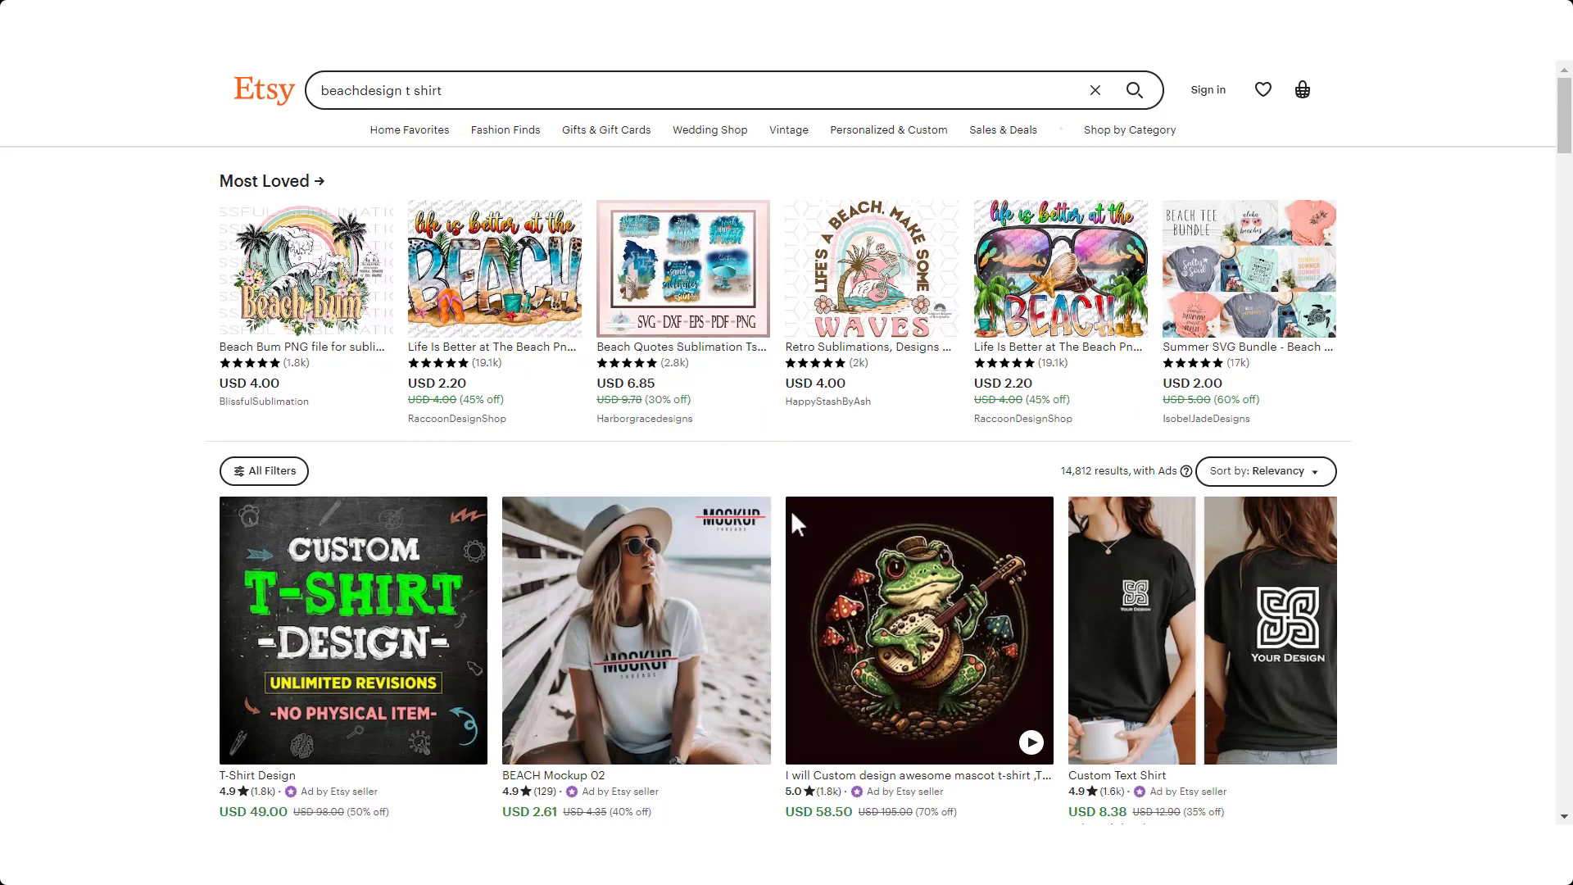
{"action": "scroll", "coordinate": [868, 639], "scroll_direction": "down", "scroll_amount": 3}
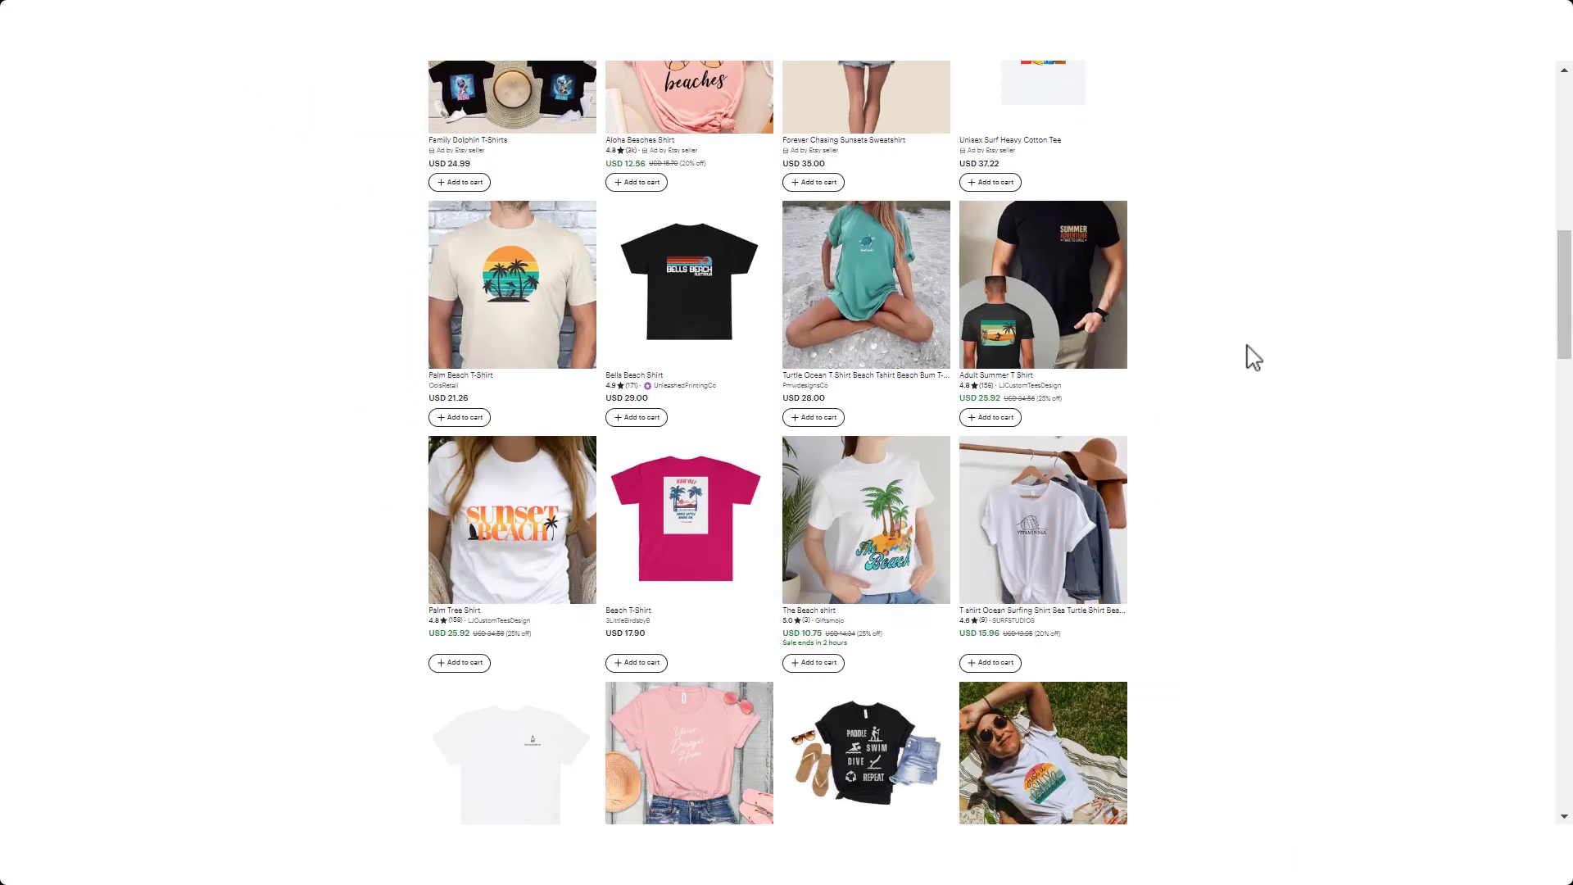
{"action": "scroll", "coordinate": [1246, 356], "scroll_direction": "down", "scroll_amount": 2}
{"action": "scroll", "coordinate": [1247, 355], "scroll_direction": "down", "scroll_amount": 1}
{"action": "scroll", "coordinate": [1251, 357], "scroll_direction": "down", "scroll_amount": 2}
{"action": "scroll", "coordinate": [1252, 356], "scroll_direction": "down", "scroll_amount": 1}
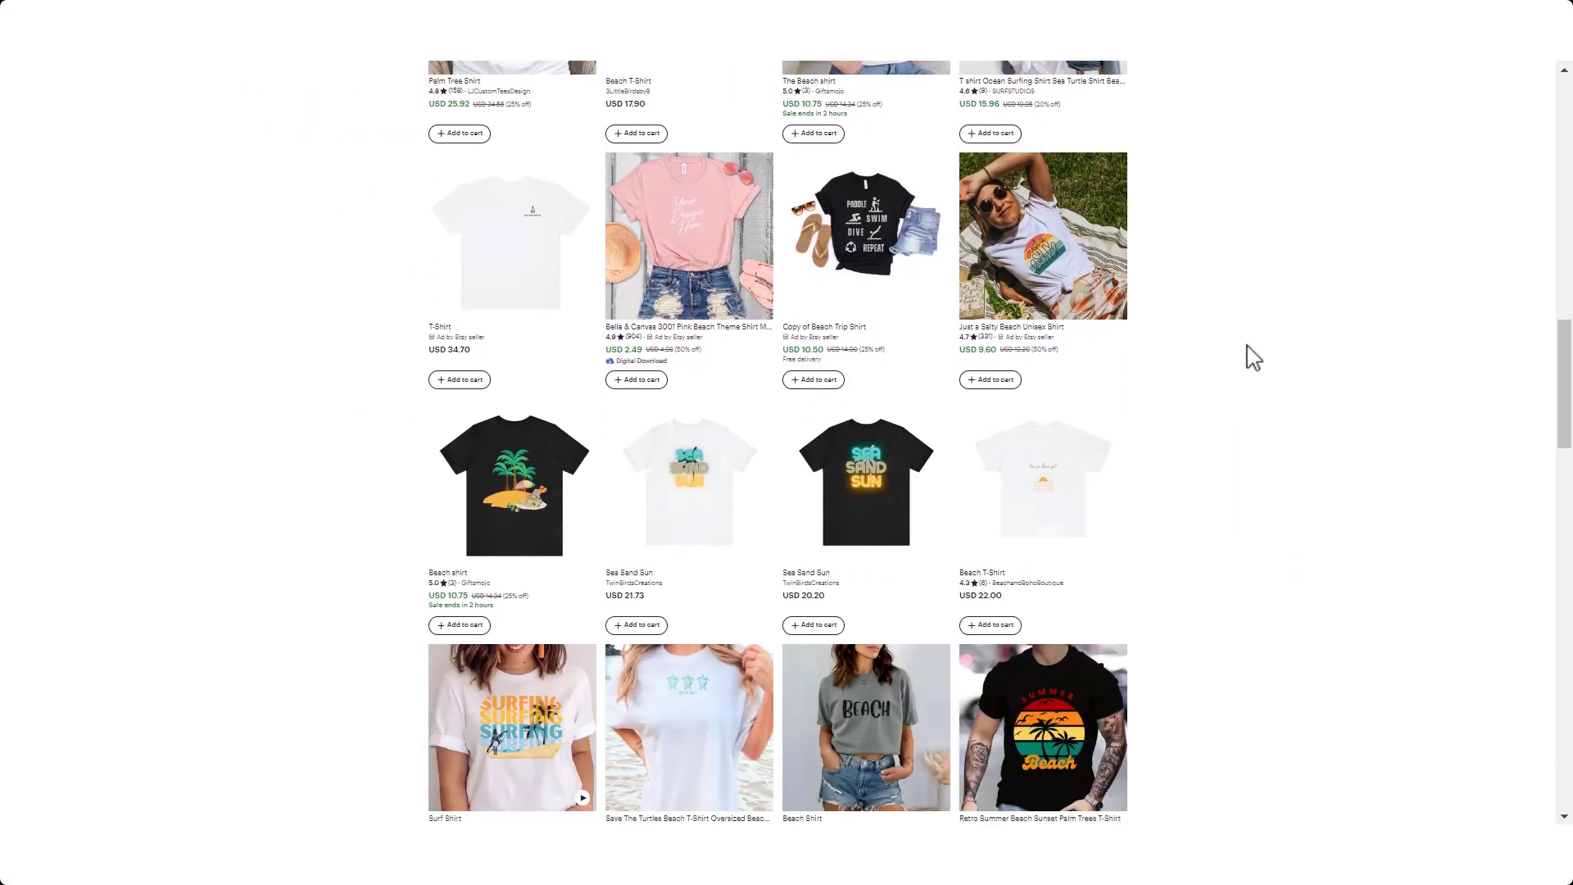
{"action": "scroll", "coordinate": [1251, 357], "scroll_direction": "down", "scroll_amount": 1}
{"action": "scroll", "coordinate": [1246, 356], "scroll_direction": "down", "scroll_amount": 2}
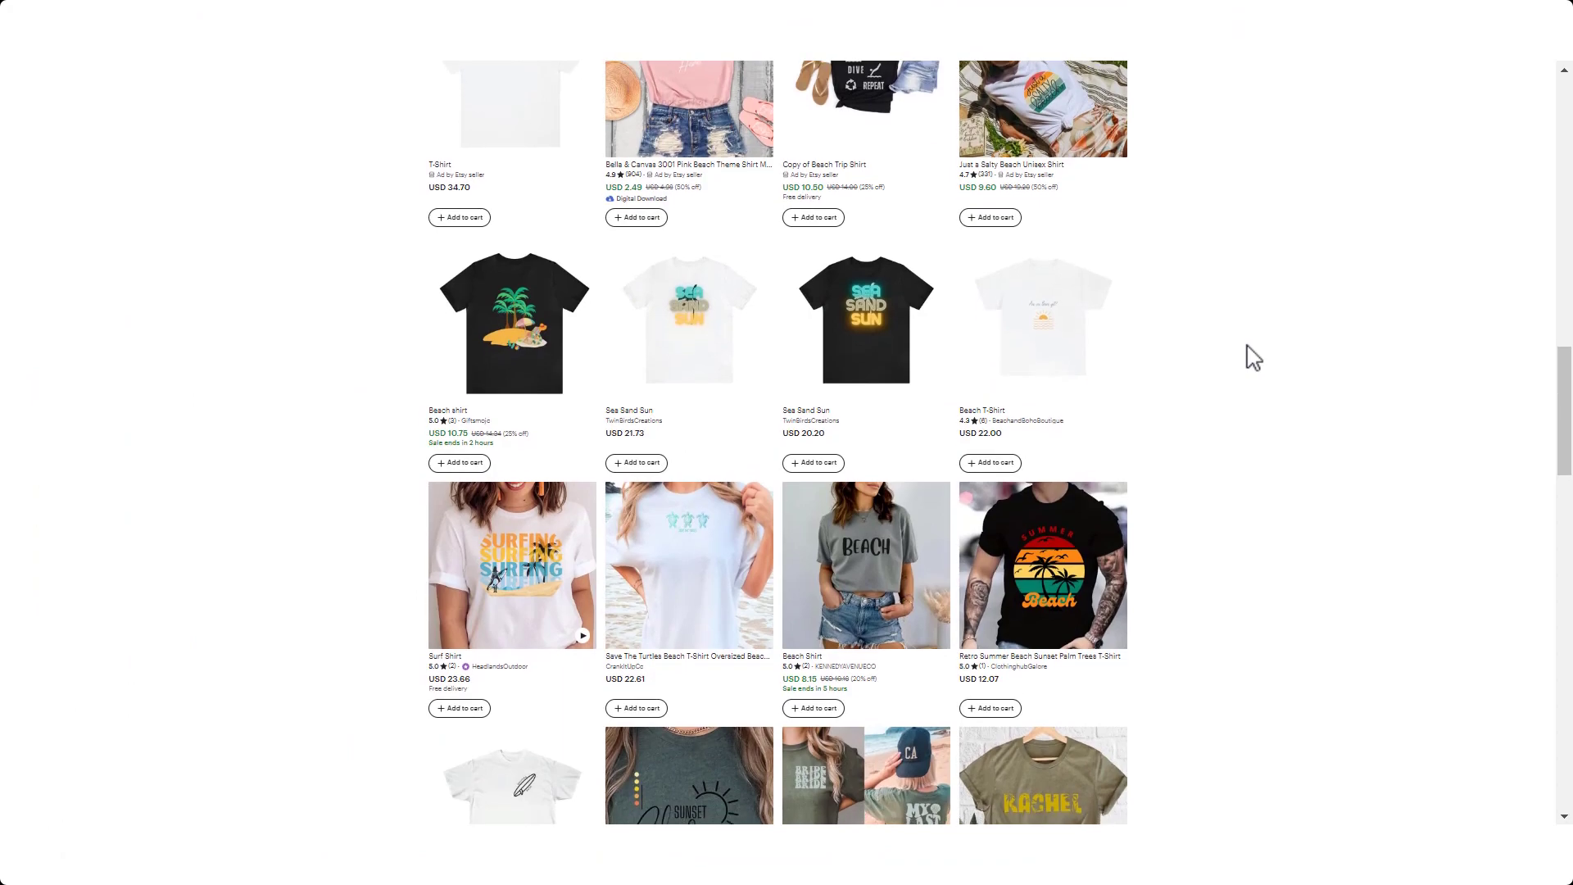
{"action": "scroll", "coordinate": [1251, 358], "scroll_direction": "down", "scroll_amount": 1}
{"action": "scroll", "coordinate": [1251, 357], "scroll_direction": "down", "scroll_amount": 1}
{"action": "scroll", "coordinate": [1251, 357], "scroll_direction": "down", "scroll_amount": 1}
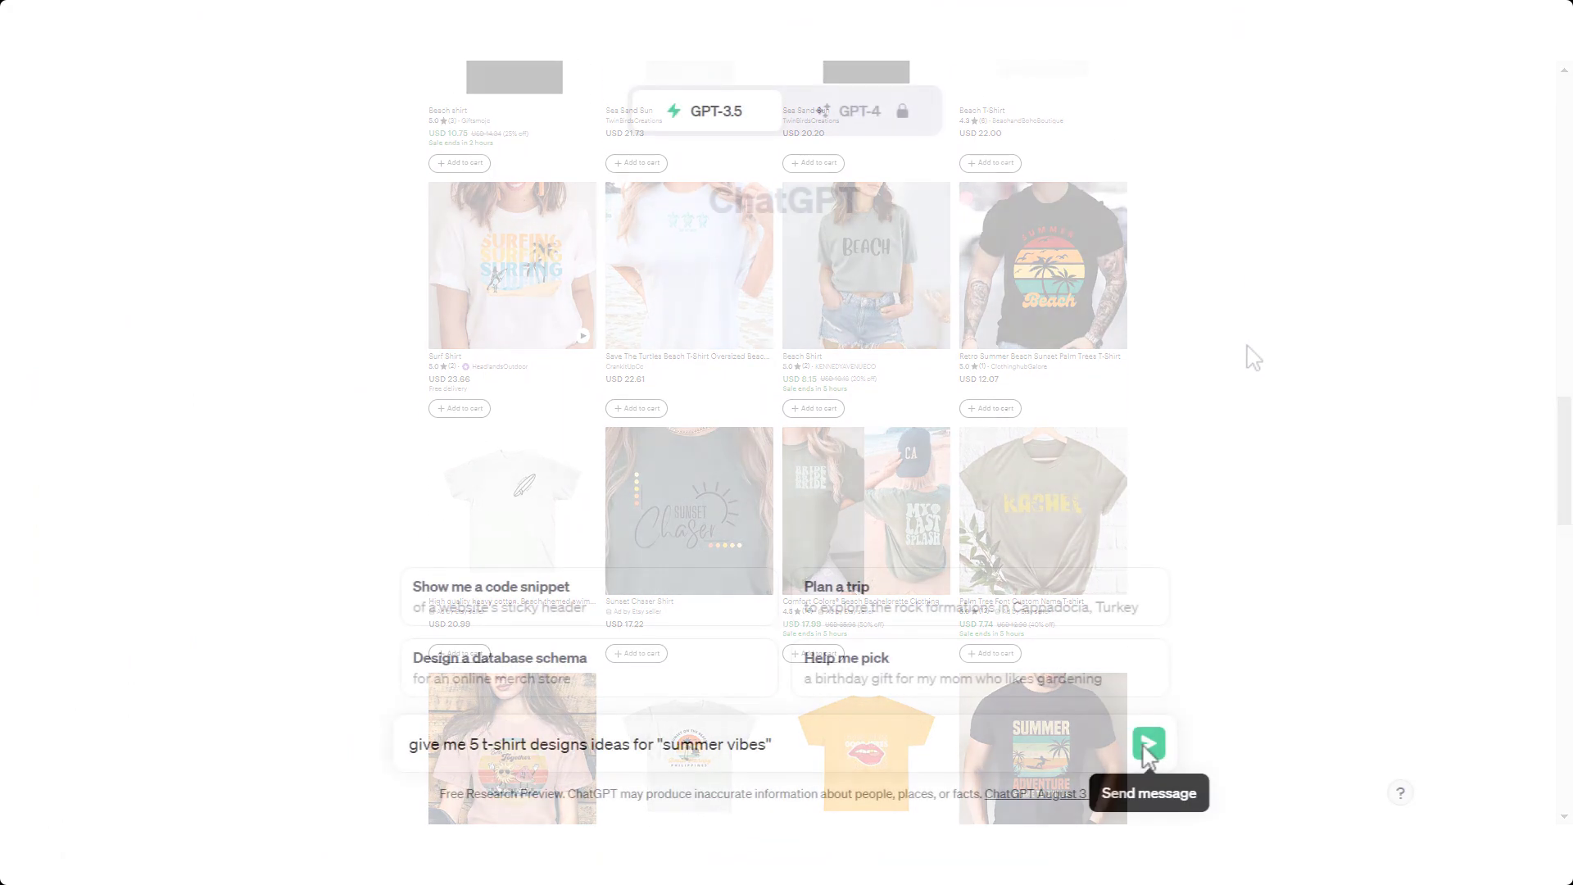
Send the summer-vibes prompt to ChatGPT for five T-shirt ideas and summer quotes.
{"action": "left_click", "coordinate": [1148, 746]}
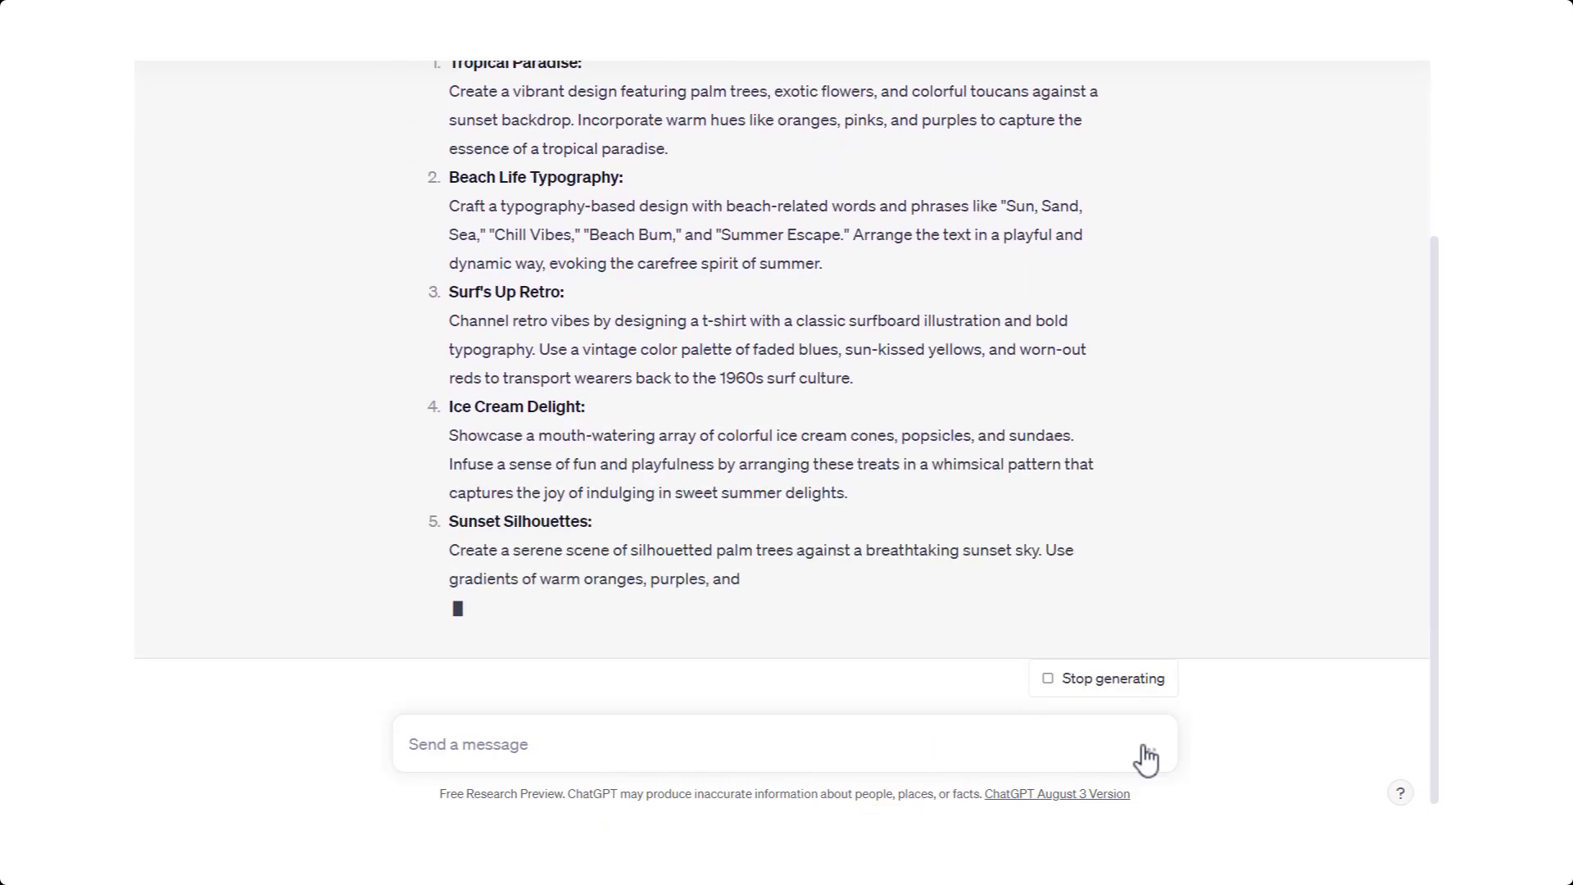
{"action": "scroll", "coordinate": [996, 420], "scroll_direction": "up", "scroll_amount": 3}
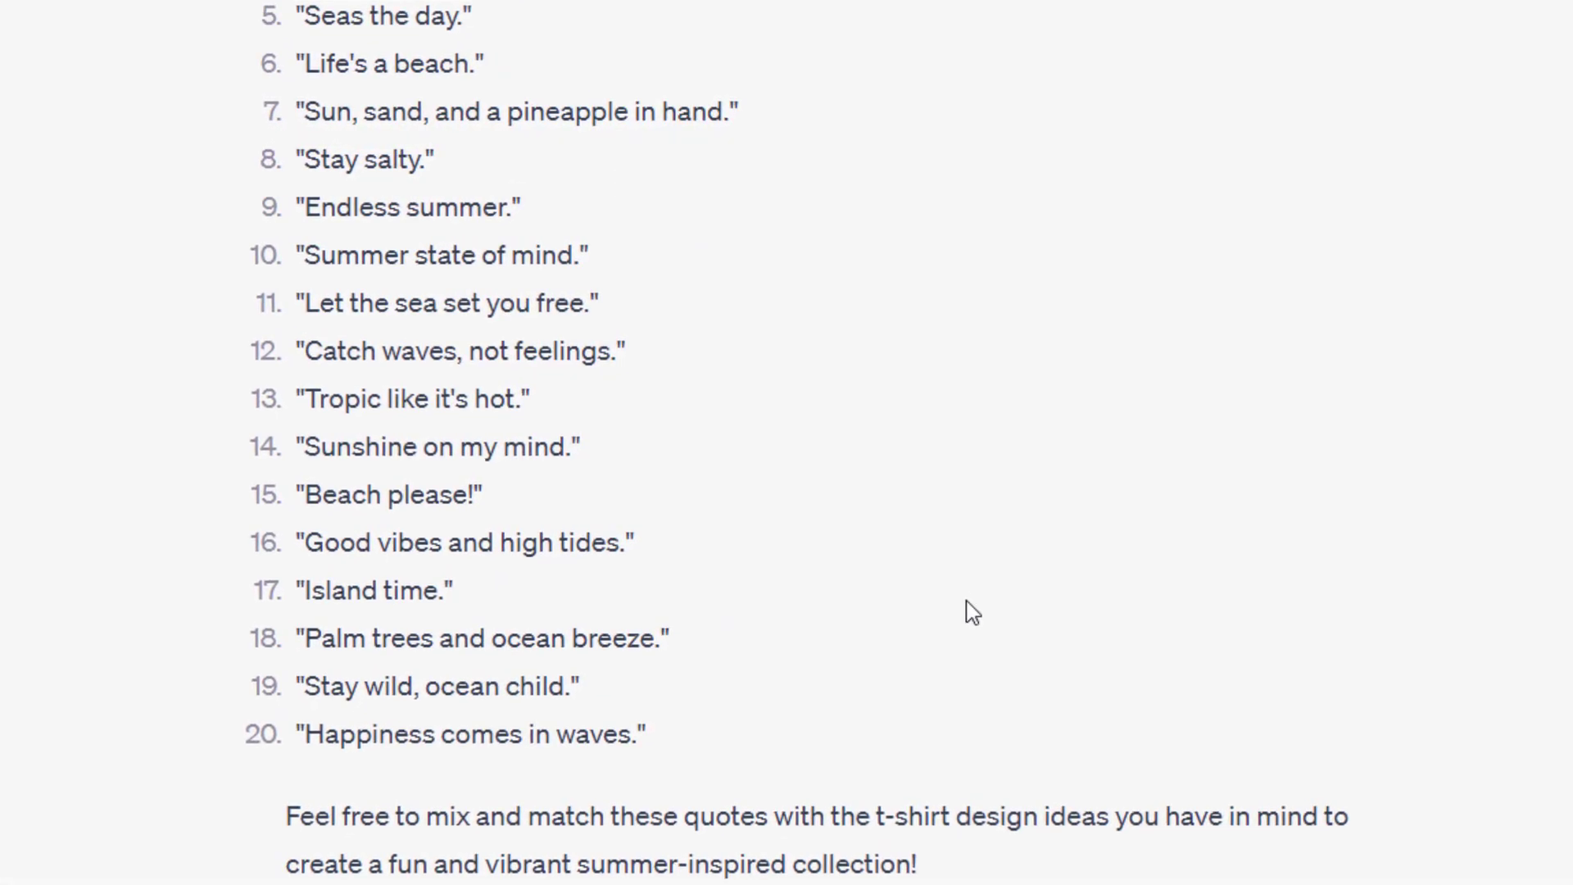
{"action": "scroll", "coordinate": [971, 611], "scroll_direction": "up", "scroll_amount": 3}
{"action": "scroll", "coordinate": [971, 611], "scroll_direction": "up", "scroll_amount": 2}
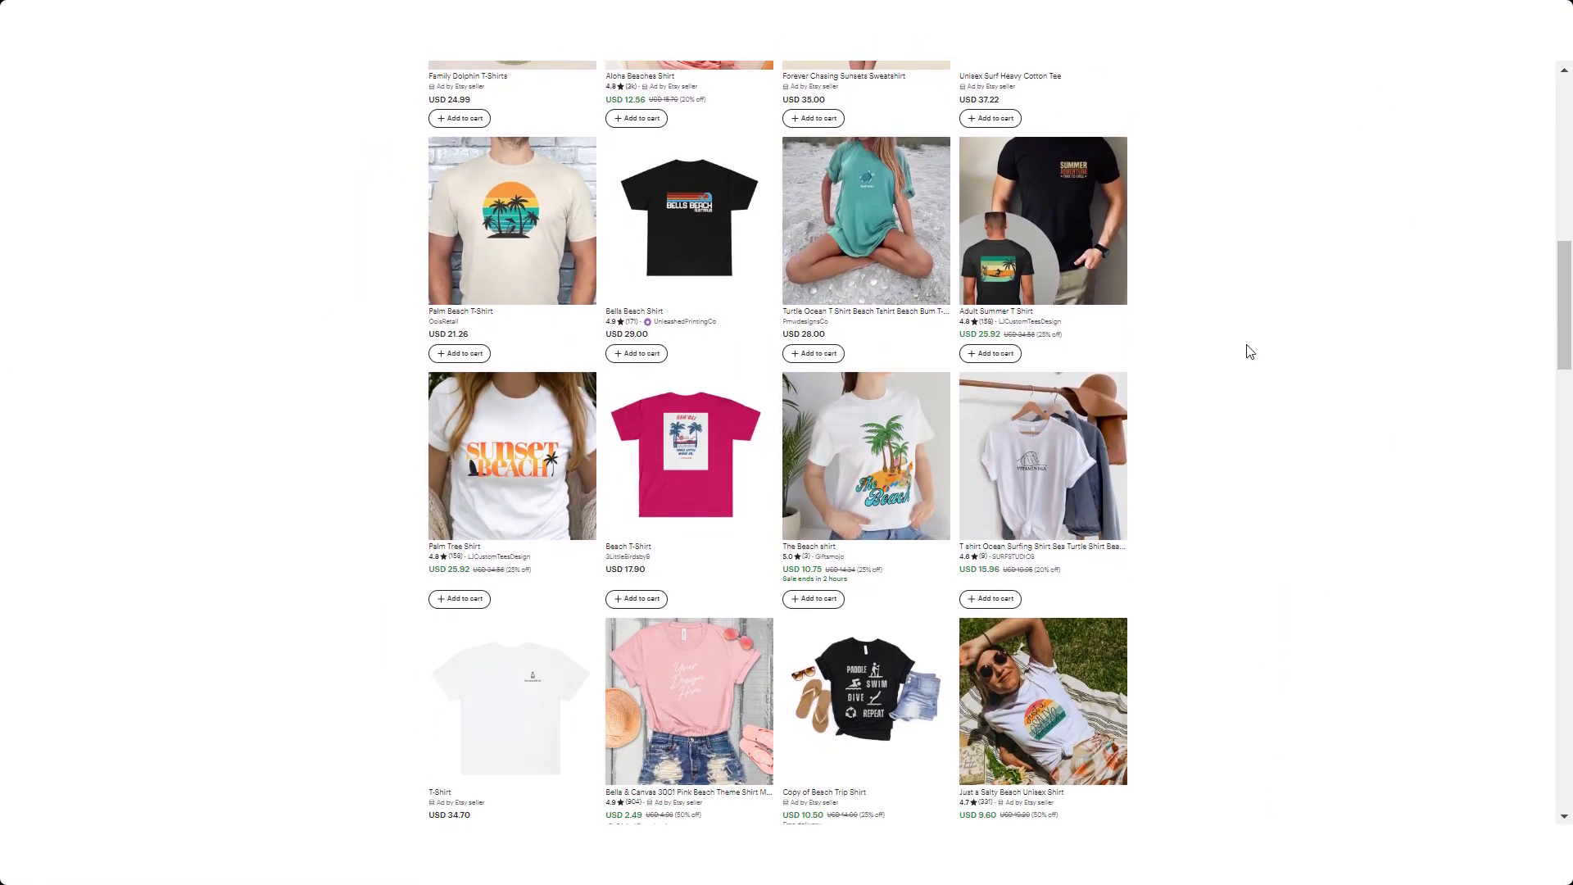
{"action": "scroll", "coordinate": [1248, 352], "scroll_direction": "down", "scroll_amount": 1}
{"action": "scroll", "coordinate": [1247, 350], "scroll_direction": "down", "scroll_amount": 1}
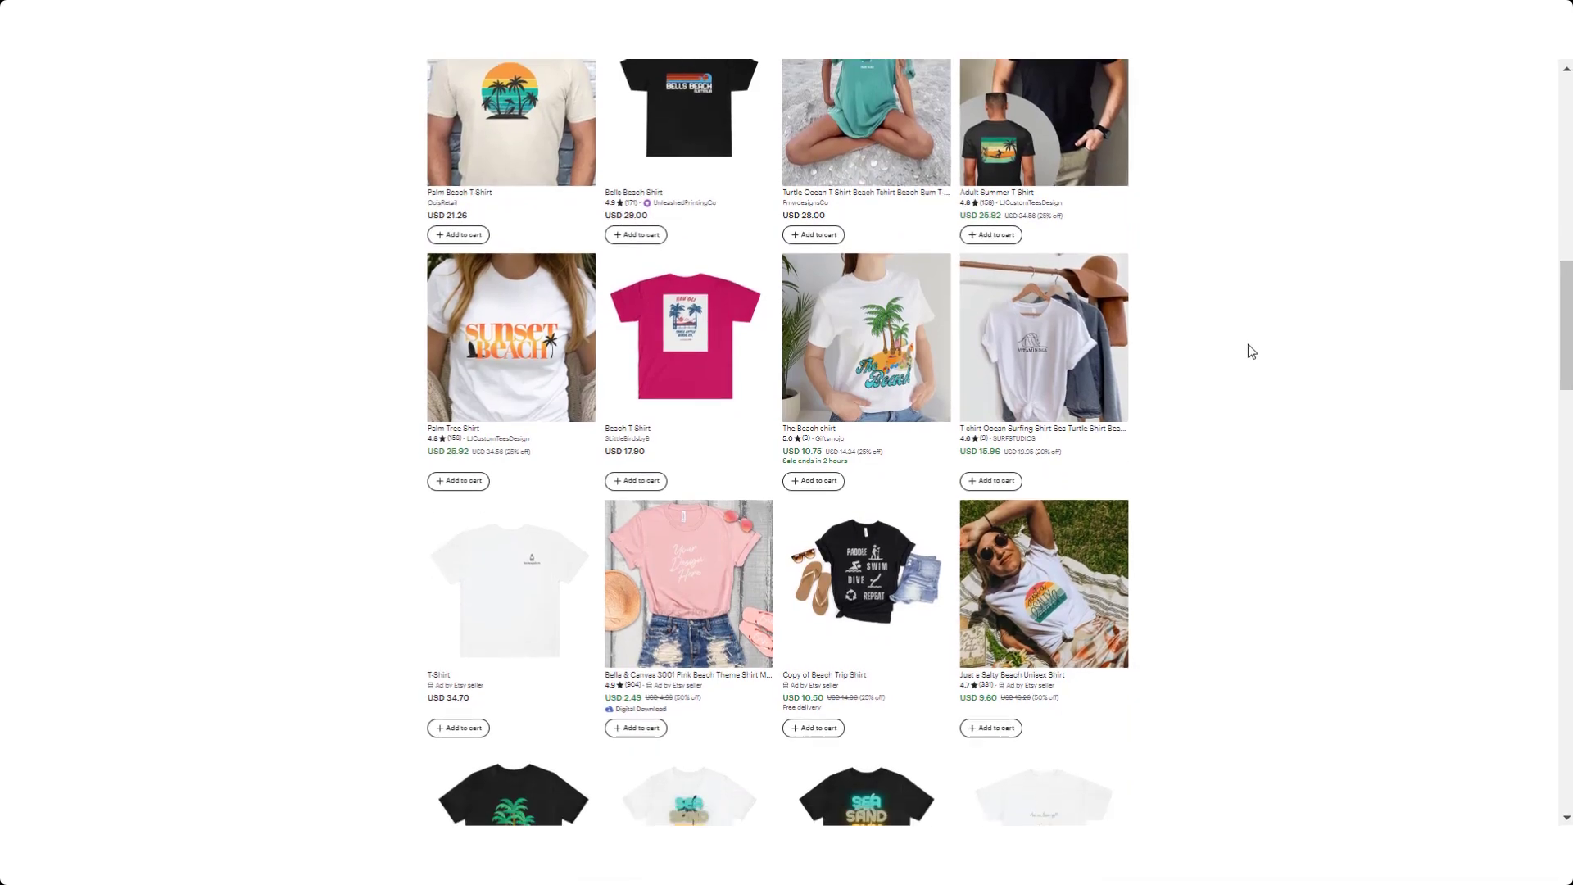
{"action": "scroll", "coordinate": [1248, 350], "scroll_direction": "down", "scroll_amount": 2}
{"action": "scroll", "coordinate": [1279, 344], "scroll_direction": "down", "scroll_amount": 1}
{"action": "scroll", "coordinate": [1327, 337], "scroll_direction": "down", "scroll_amount": 1}
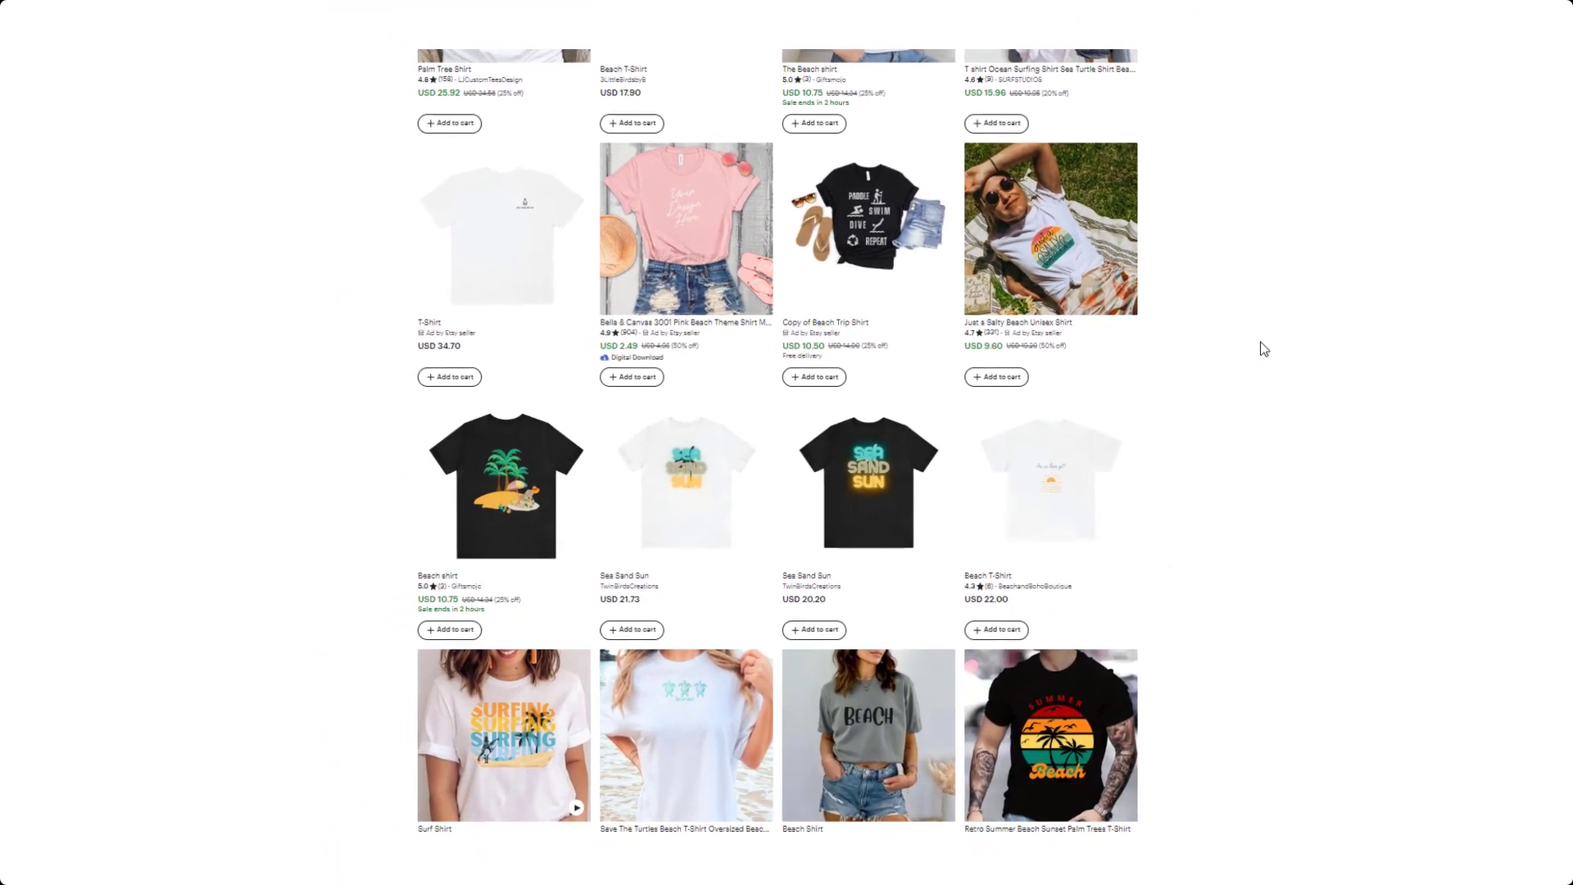
{"action": "scroll", "coordinate": [1261, 349], "scroll_direction": "down", "scroll_amount": 1}
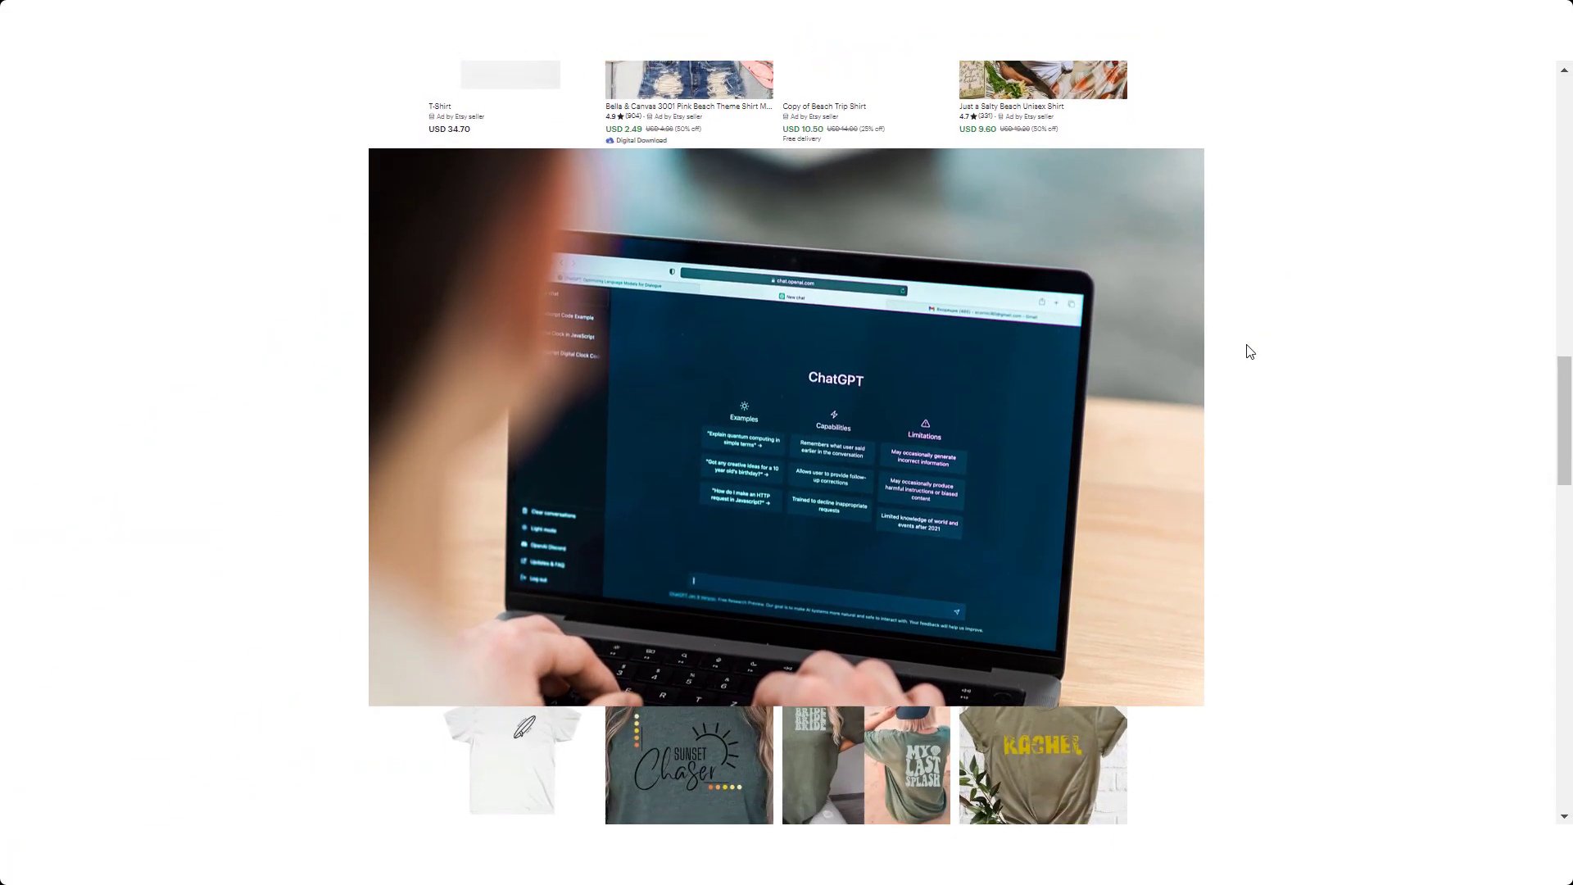
{"action": "scroll", "coordinate": [1255, 350], "scroll_direction": "down", "scroll_amount": 2}
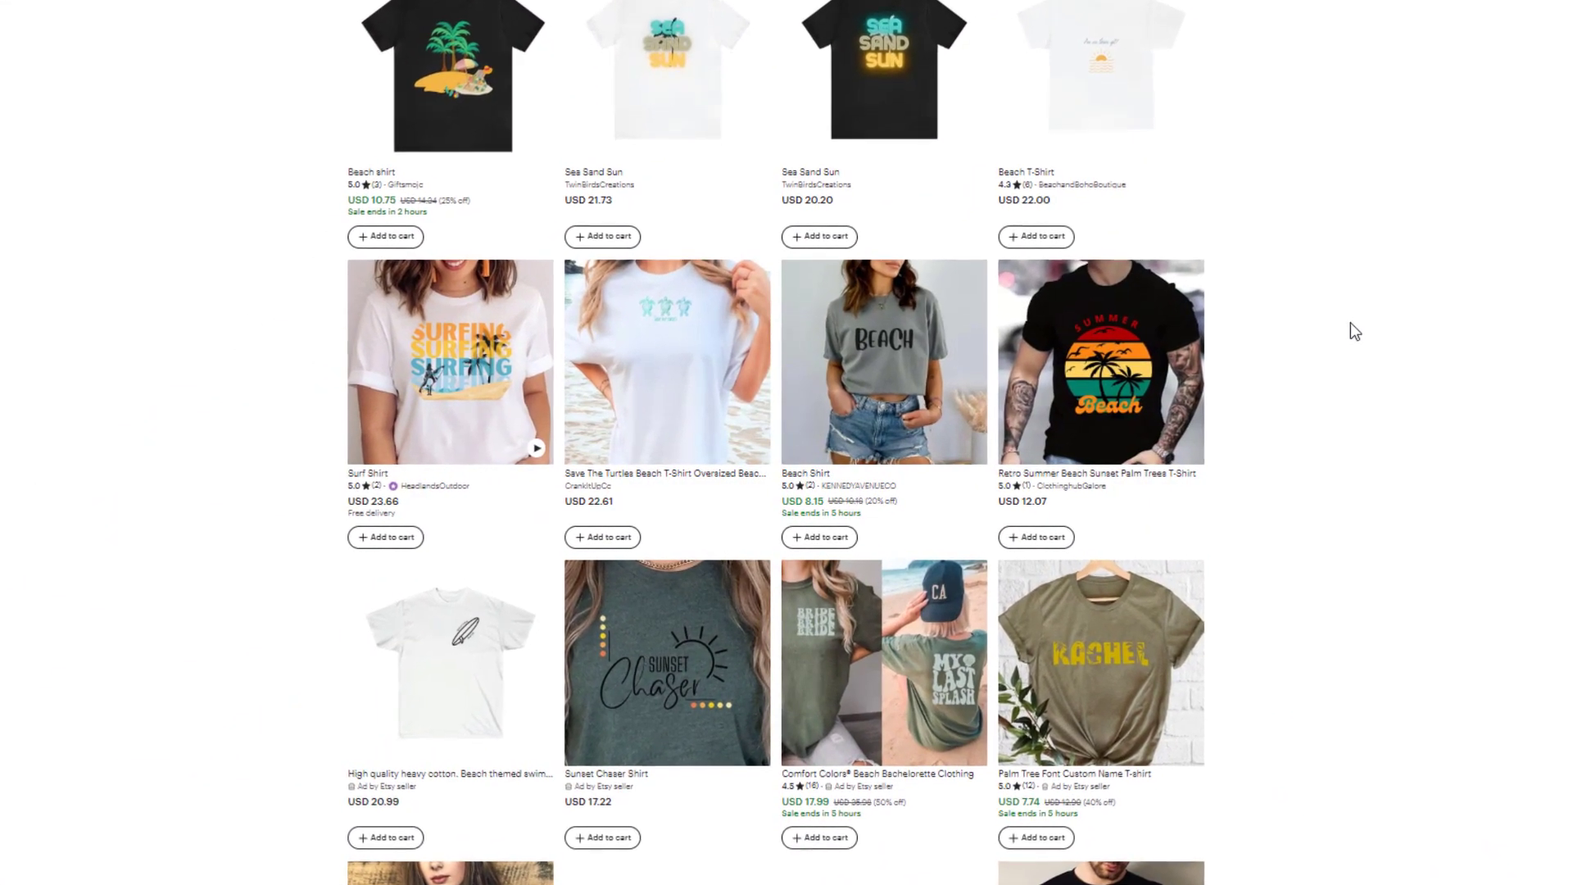
{"action": "scroll", "coordinate": [1350, 322], "scroll_direction": "down", "scroll_amount": 2}
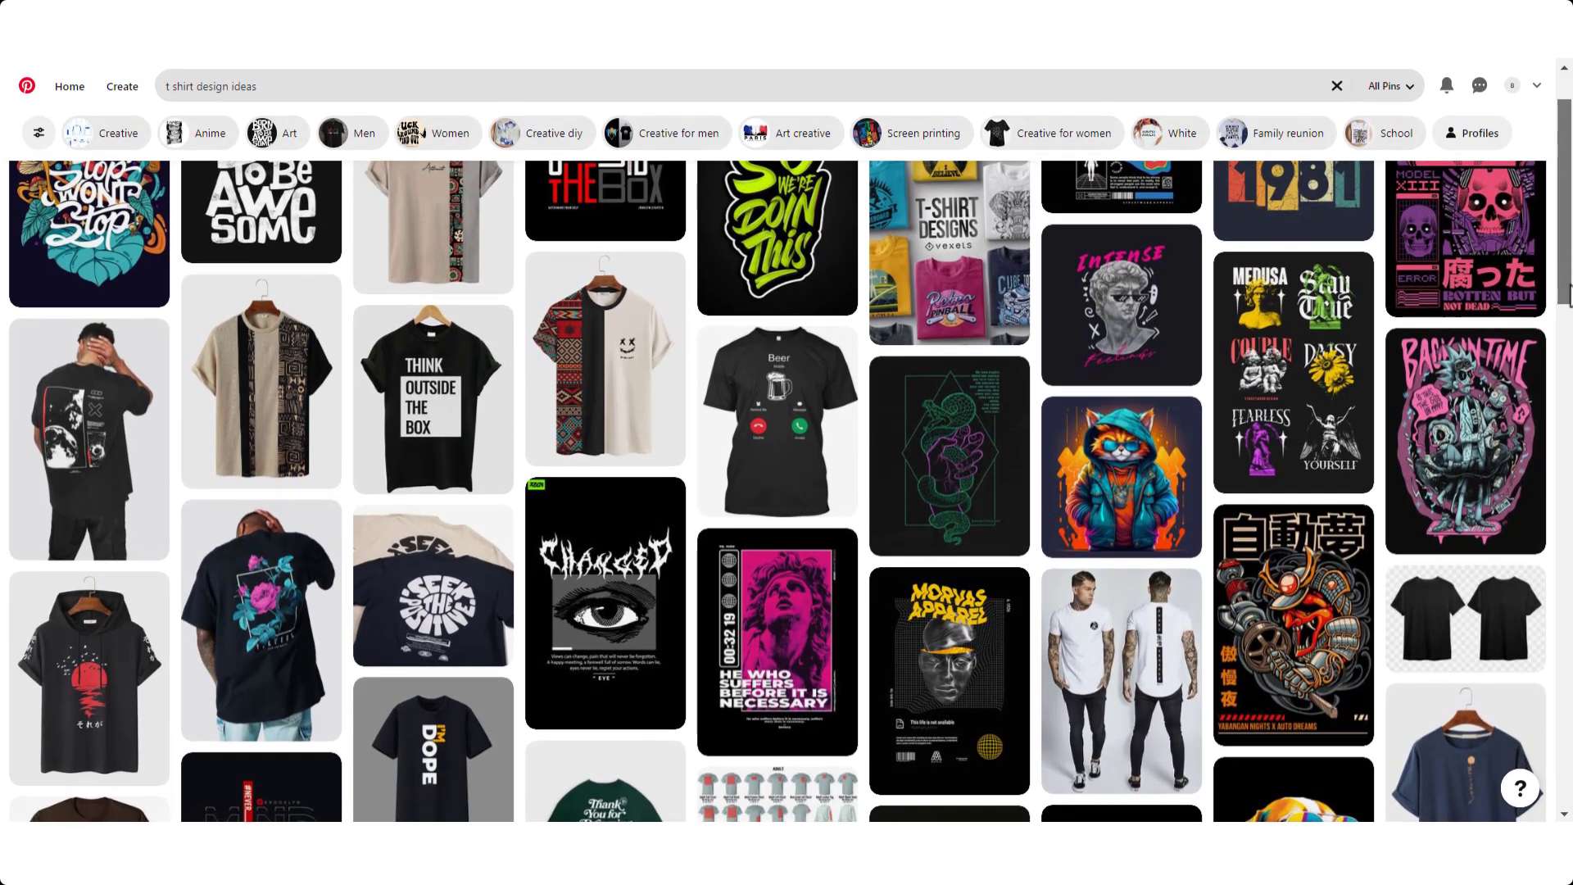
{"action": "left_click_drag", "start_coordinate": [1570, 273], "coordinate": [1569, 322]}
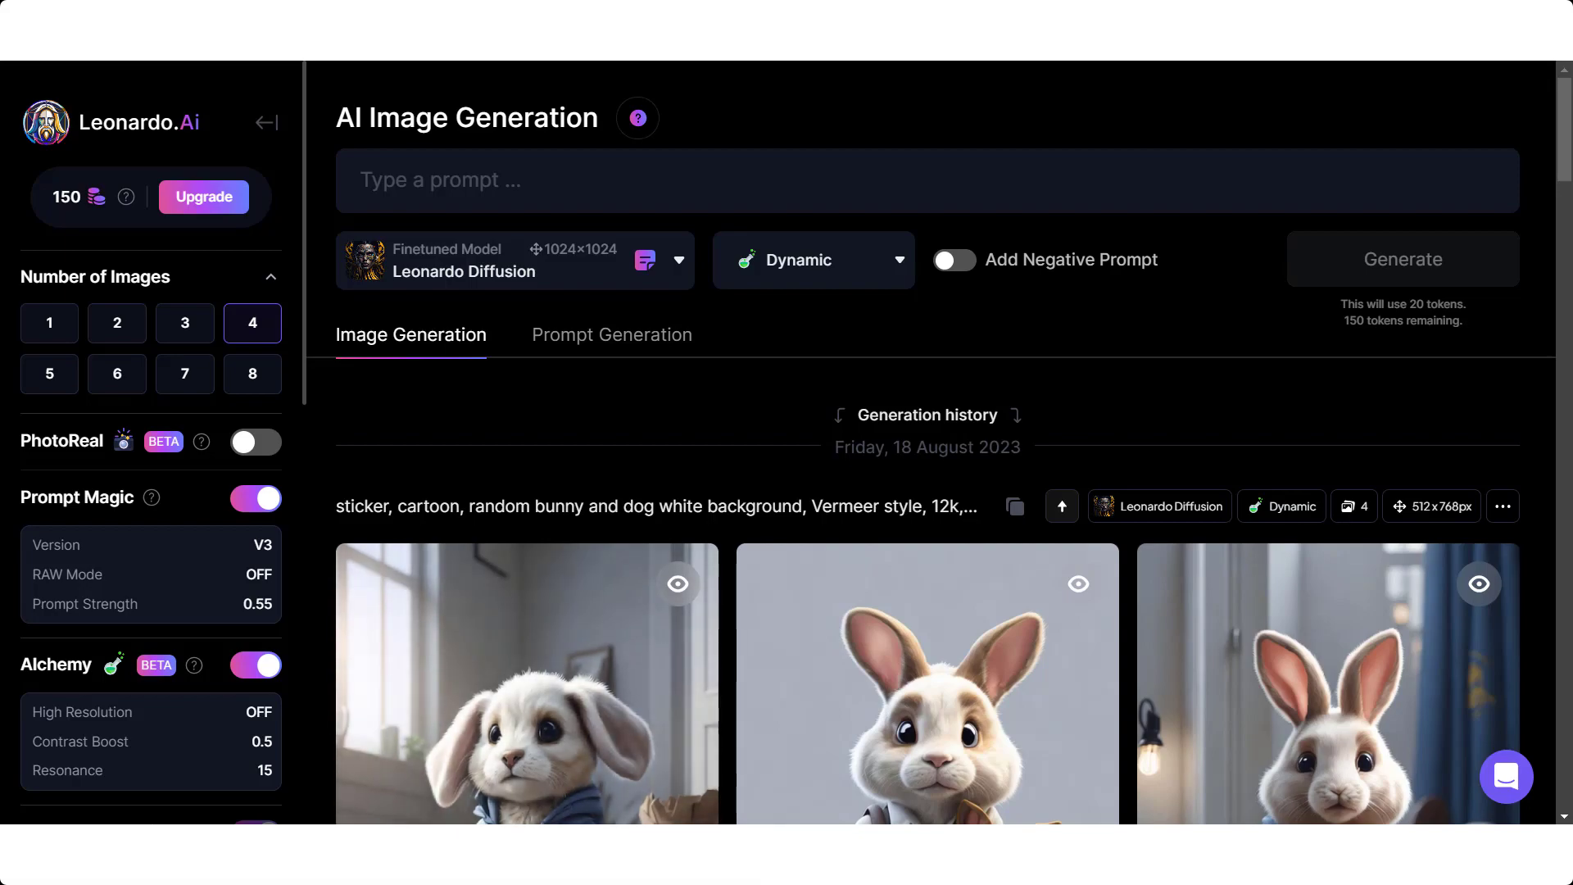
Copy the tropical toucan prompt from Notepad into the Leonardo.Ai prompt field.
{"action": "key", "text": "alt+Tab"}
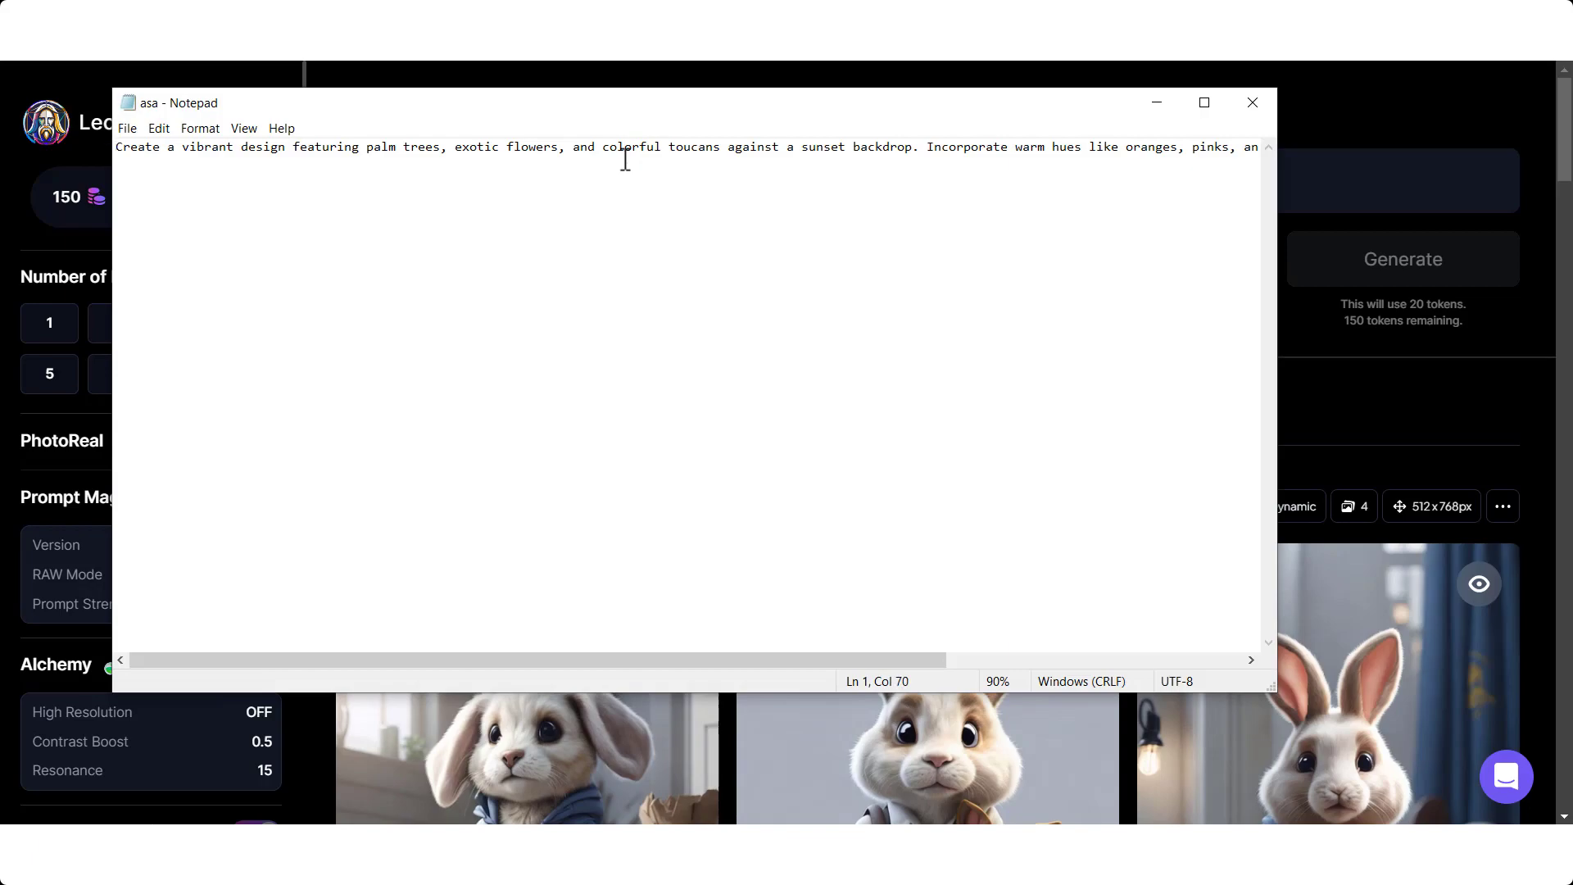
{"action": "key", "text": "ctrl+a"}
{"action": "right_click", "coordinate": [626, 160]}
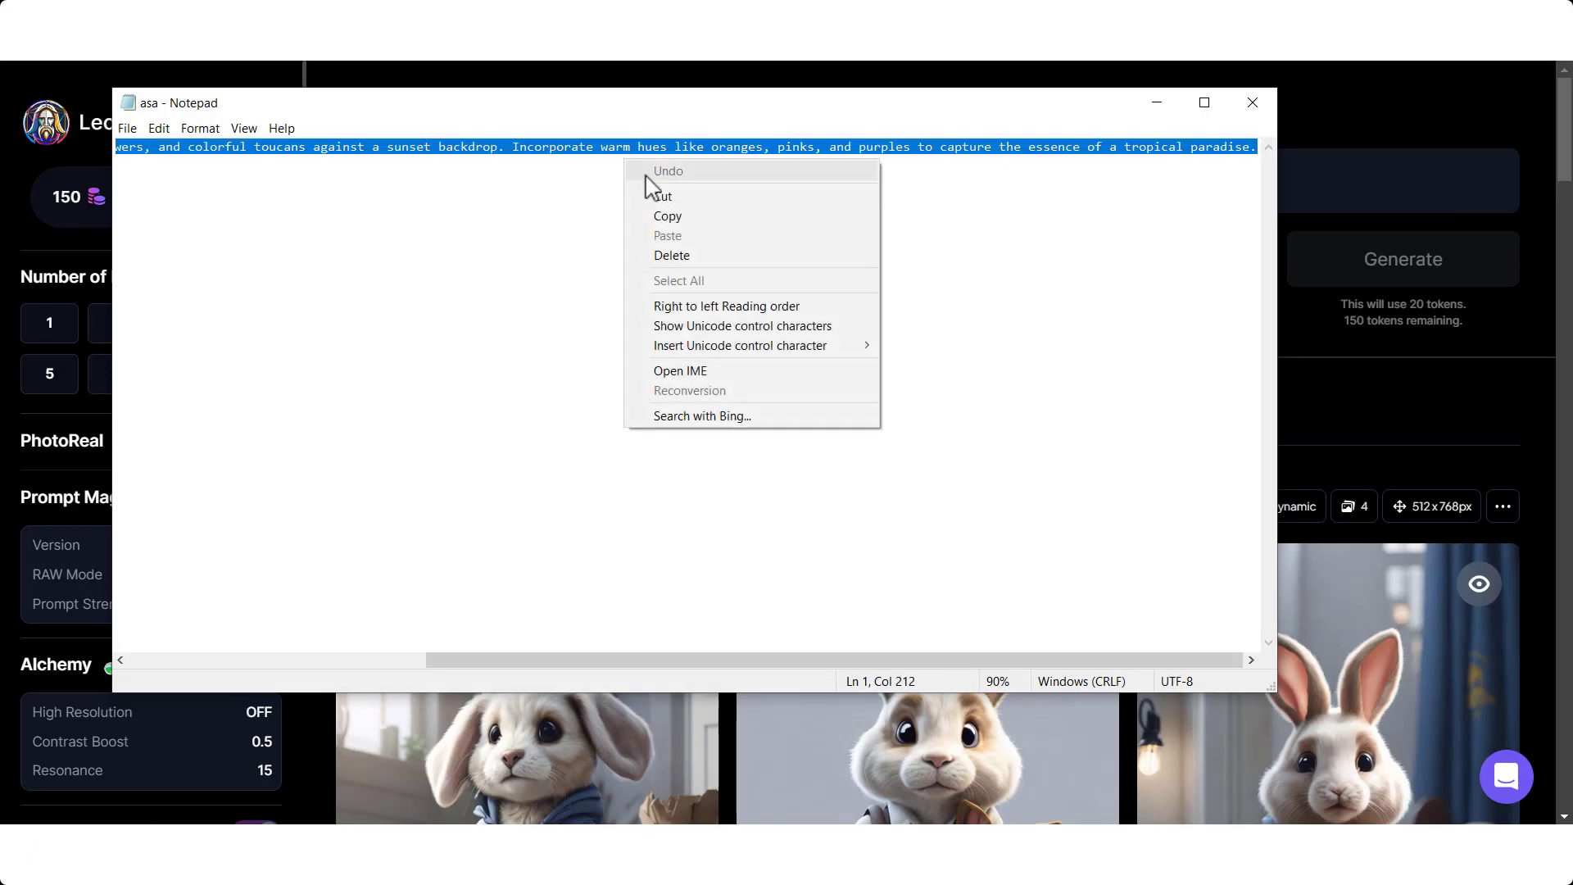
{"action": "left_click", "coordinate": [670, 218]}
{"action": "key", "text": "alt+Tab"}
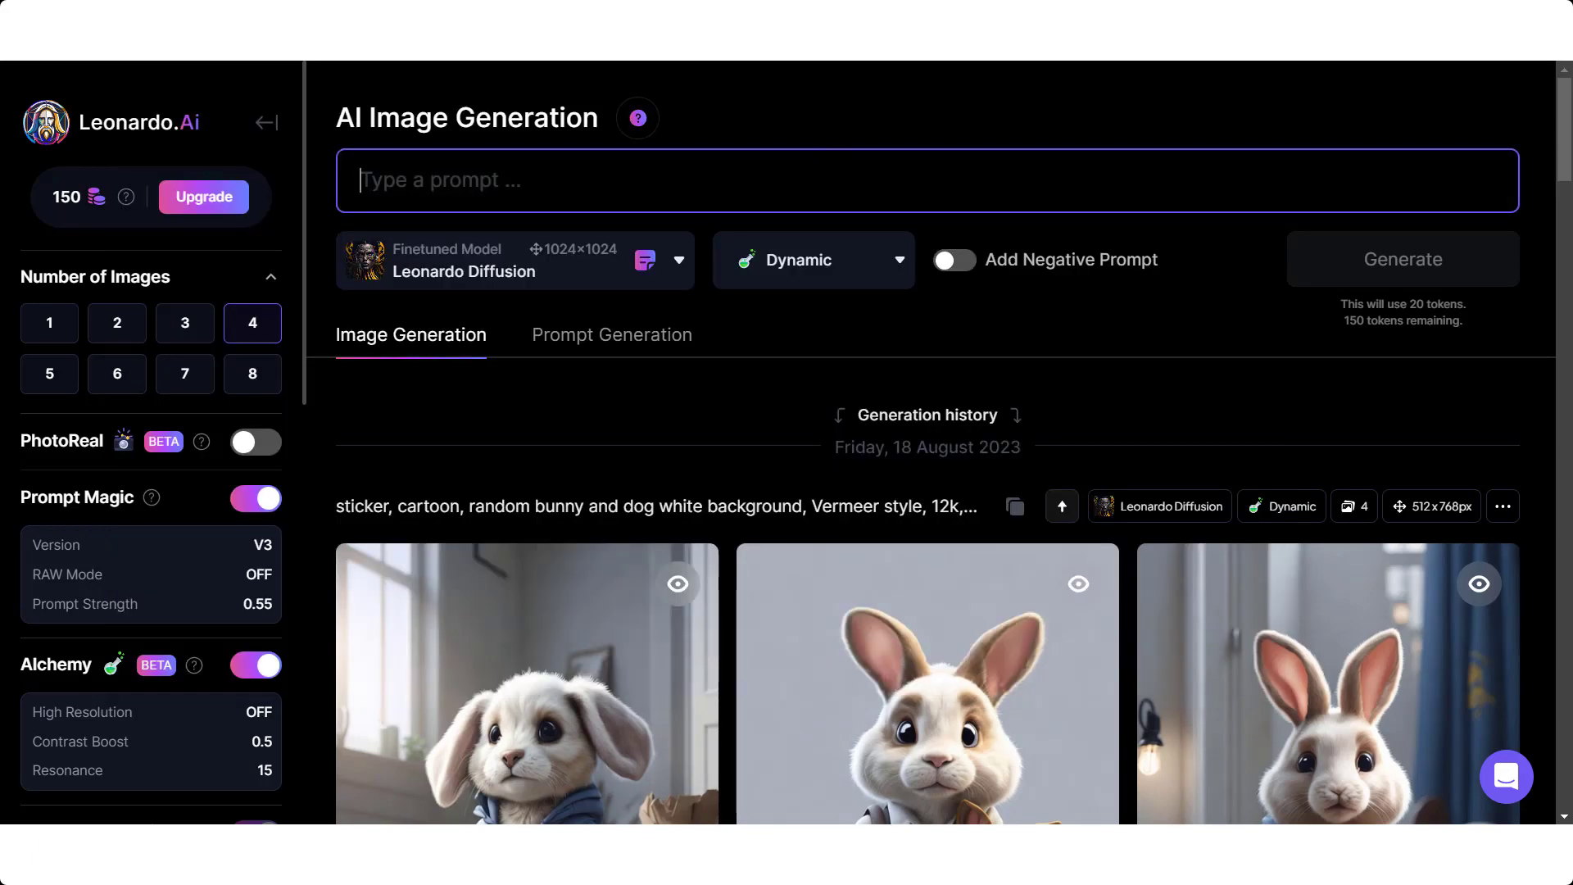
{"action": "right_click", "coordinate": [805, 176]}
{"action": "left_click", "coordinate": [830, 334]}
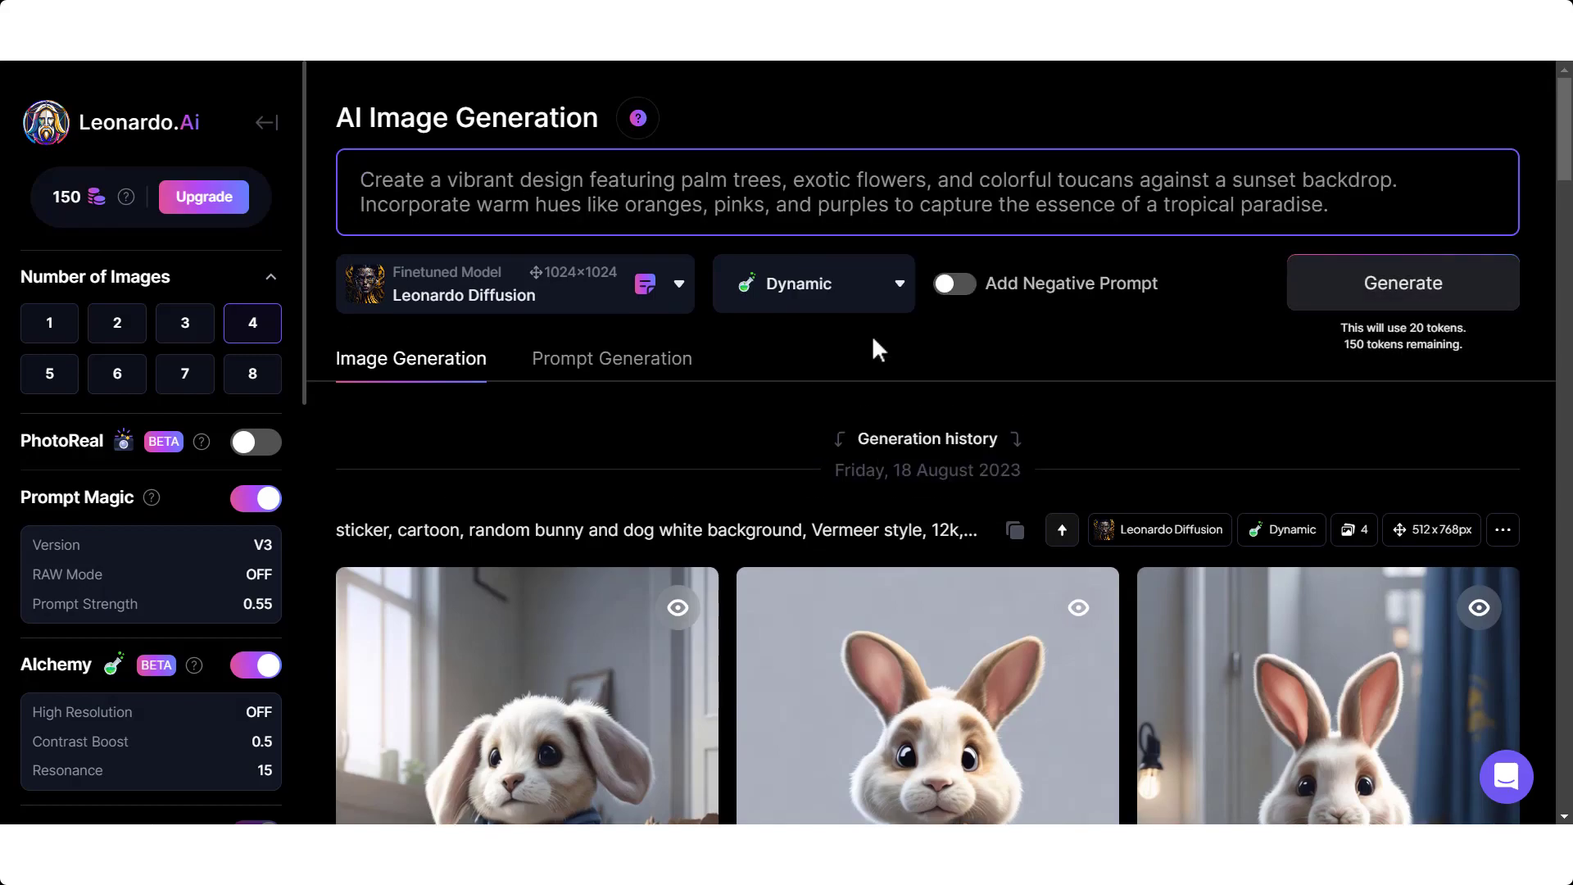
Generate the four toucan sunset images and download the fourth one.
{"action": "left_click", "coordinate": [1379, 271]}
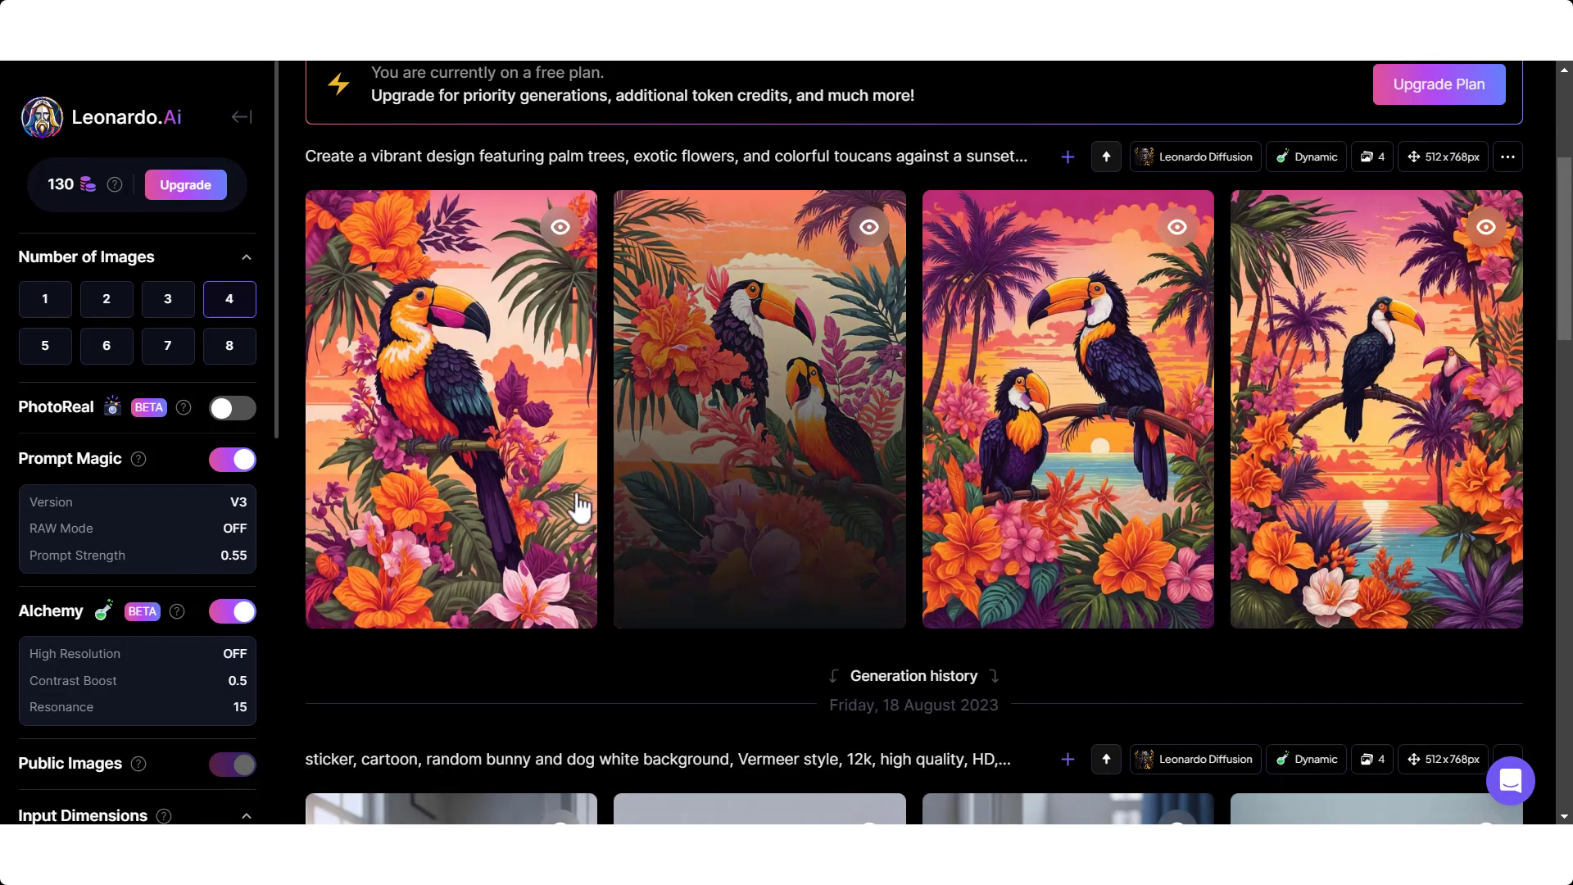
{"action": "mouse_move", "coordinate": [1377, 410]}
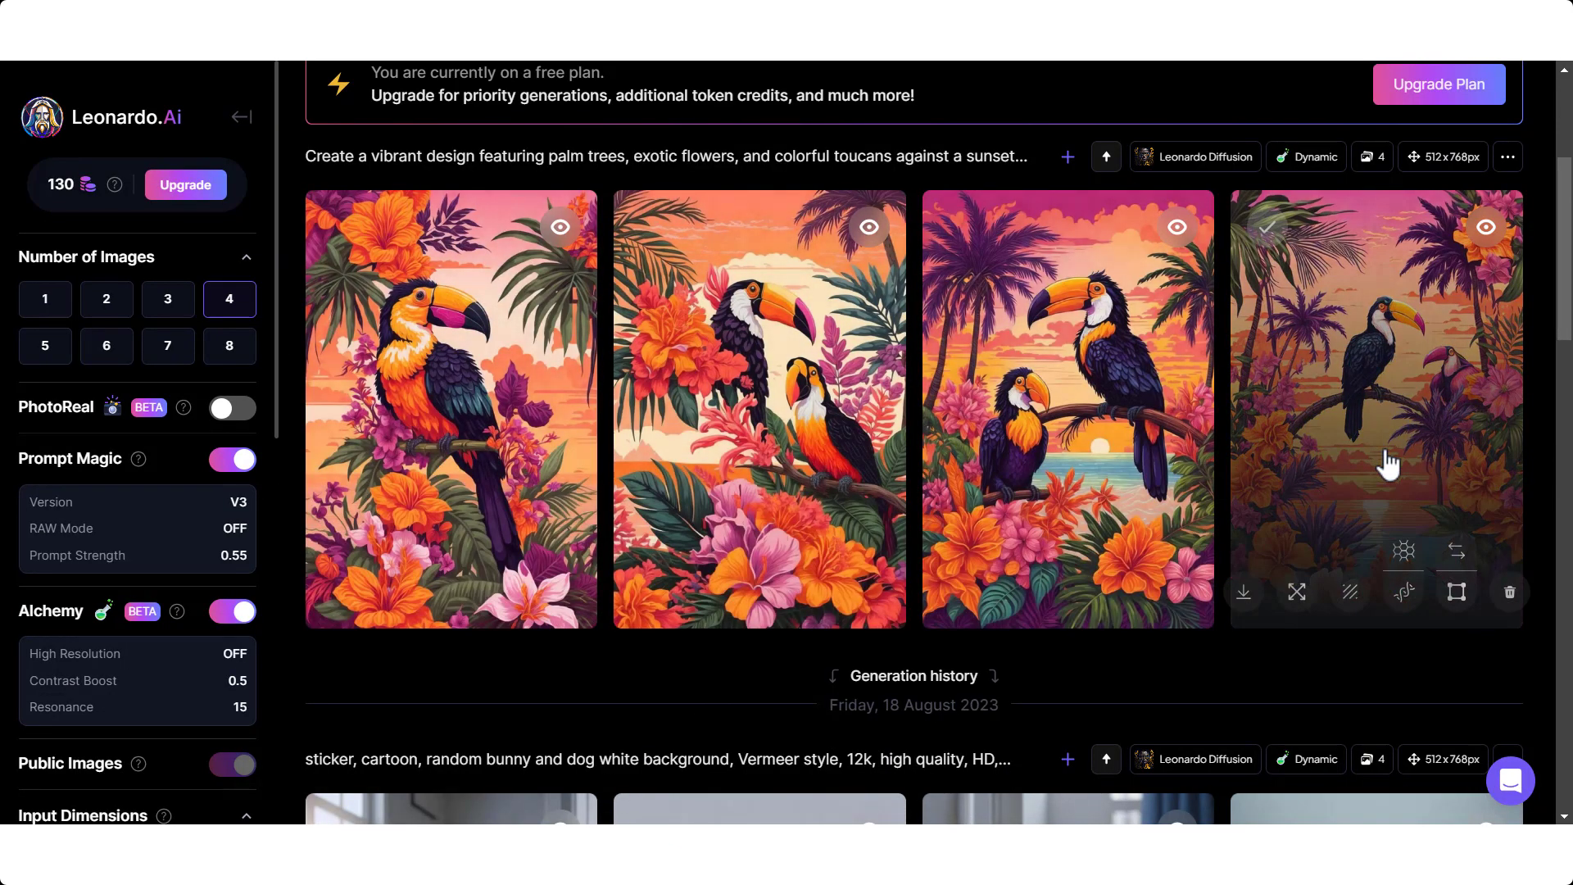
{"action": "left_click", "coordinate": [1387, 465]}
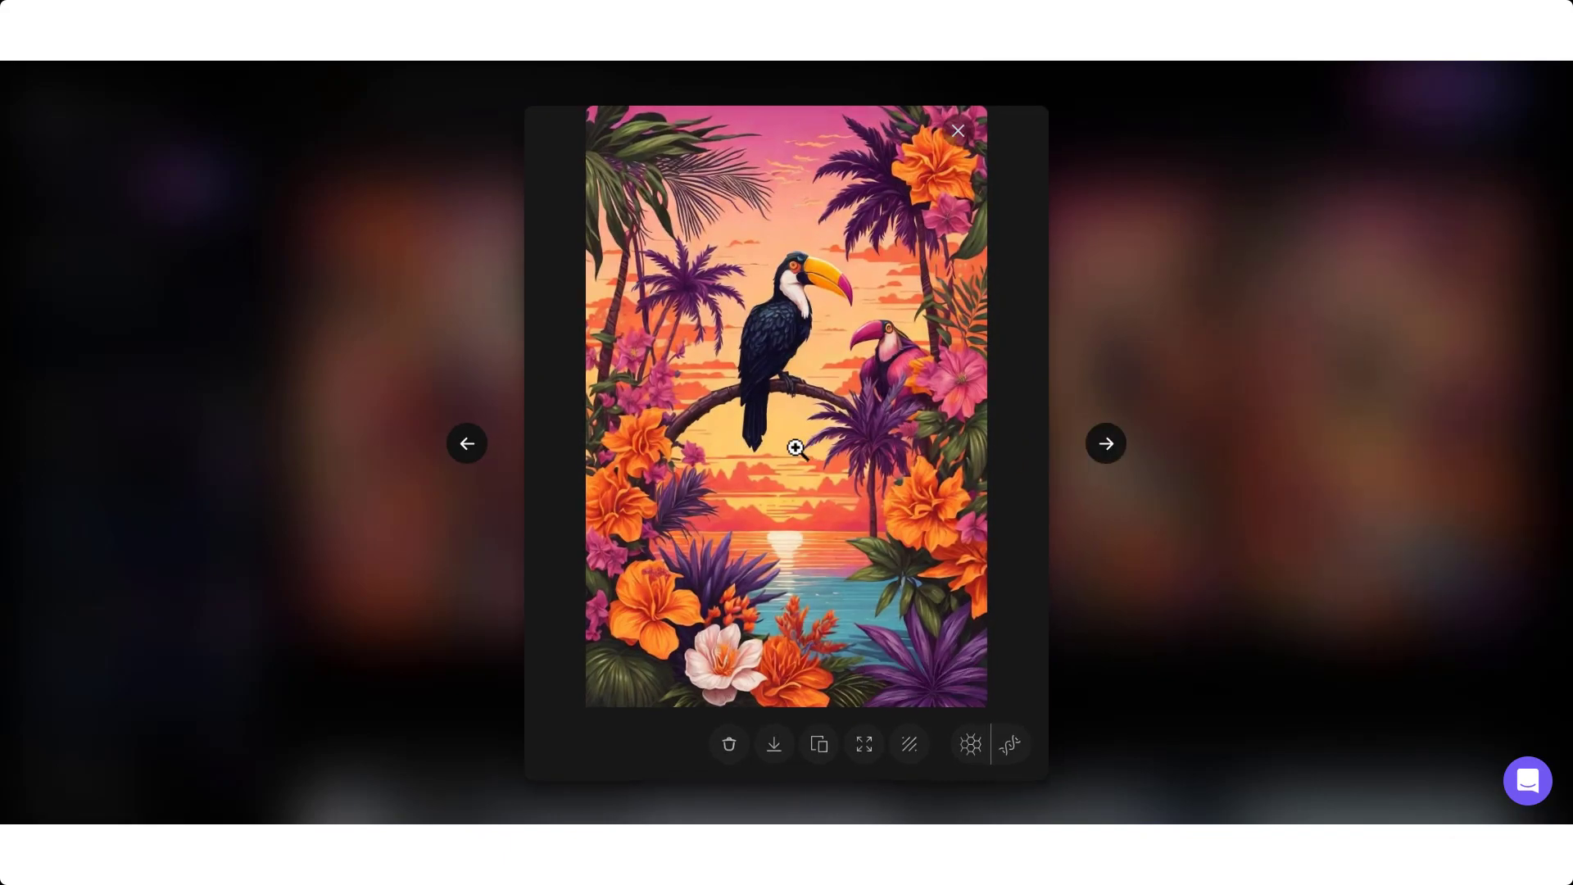
{"action": "left_click", "coordinate": [774, 745]}
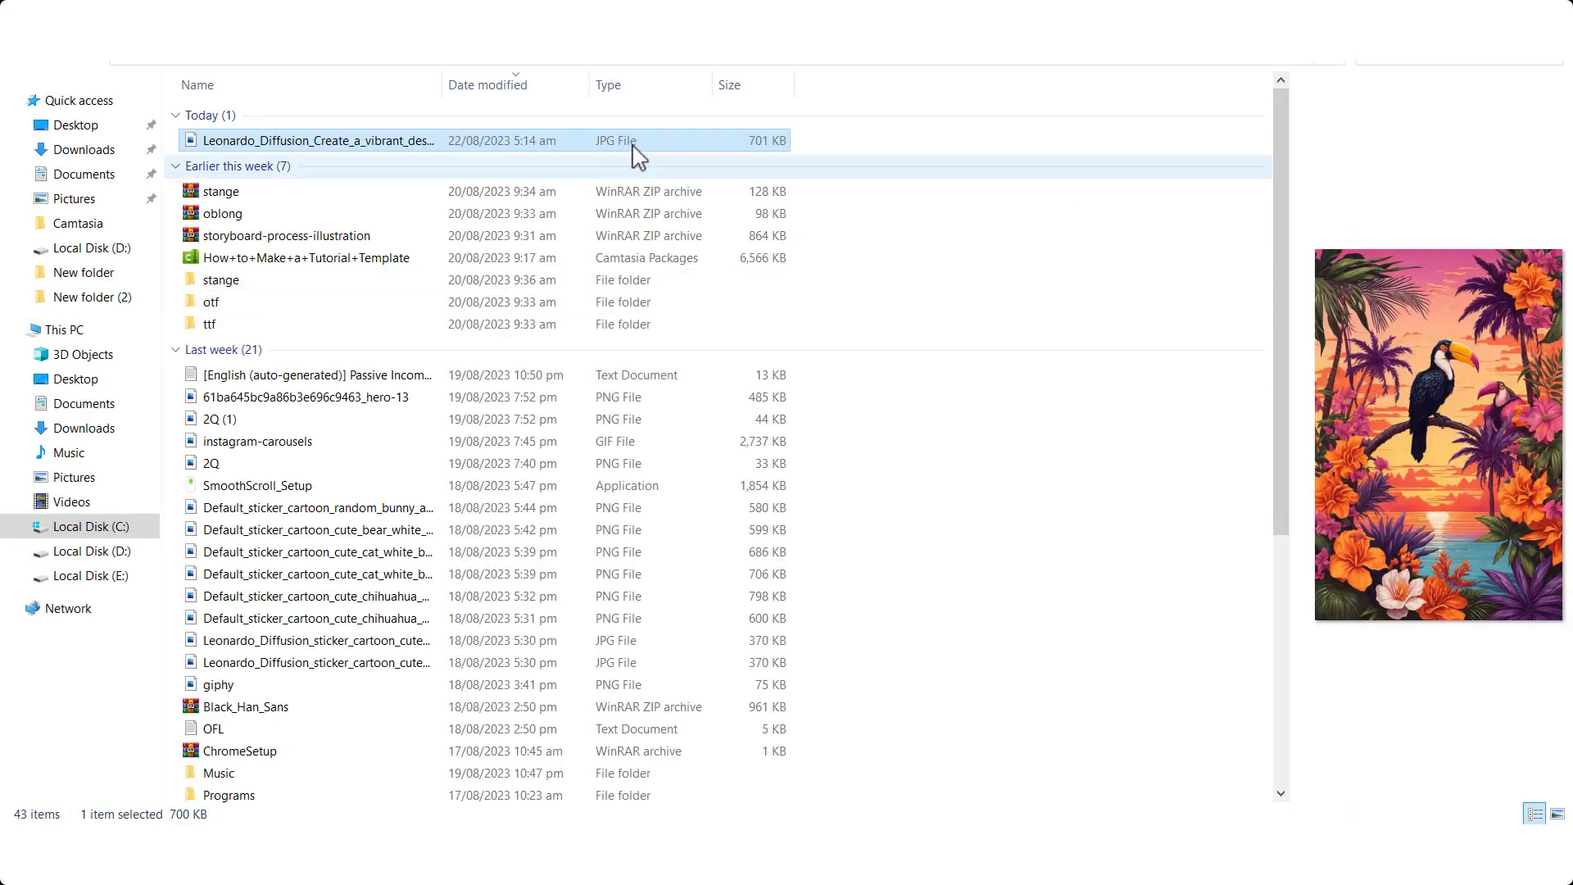
Open the downloaded Leonardo_Diffusion toucan JPG in the Photos viewer.
{"action": "double_click", "coordinate": [636, 143]}
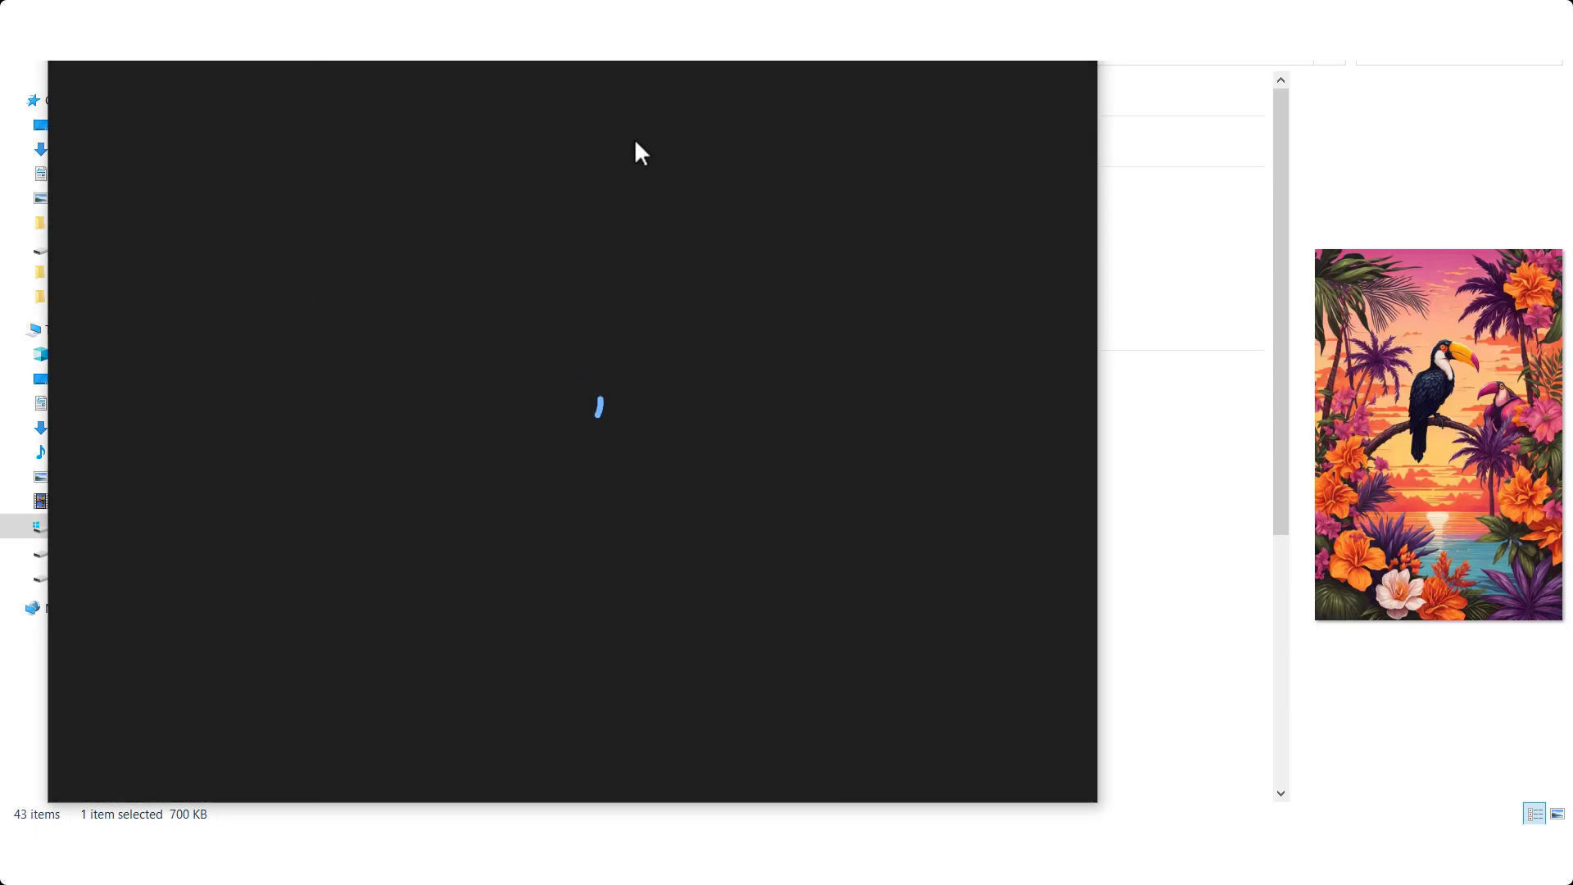
{"action": "scroll", "coordinate": [657, 217], "scroll_direction": "up", "scroll_amount": 3}
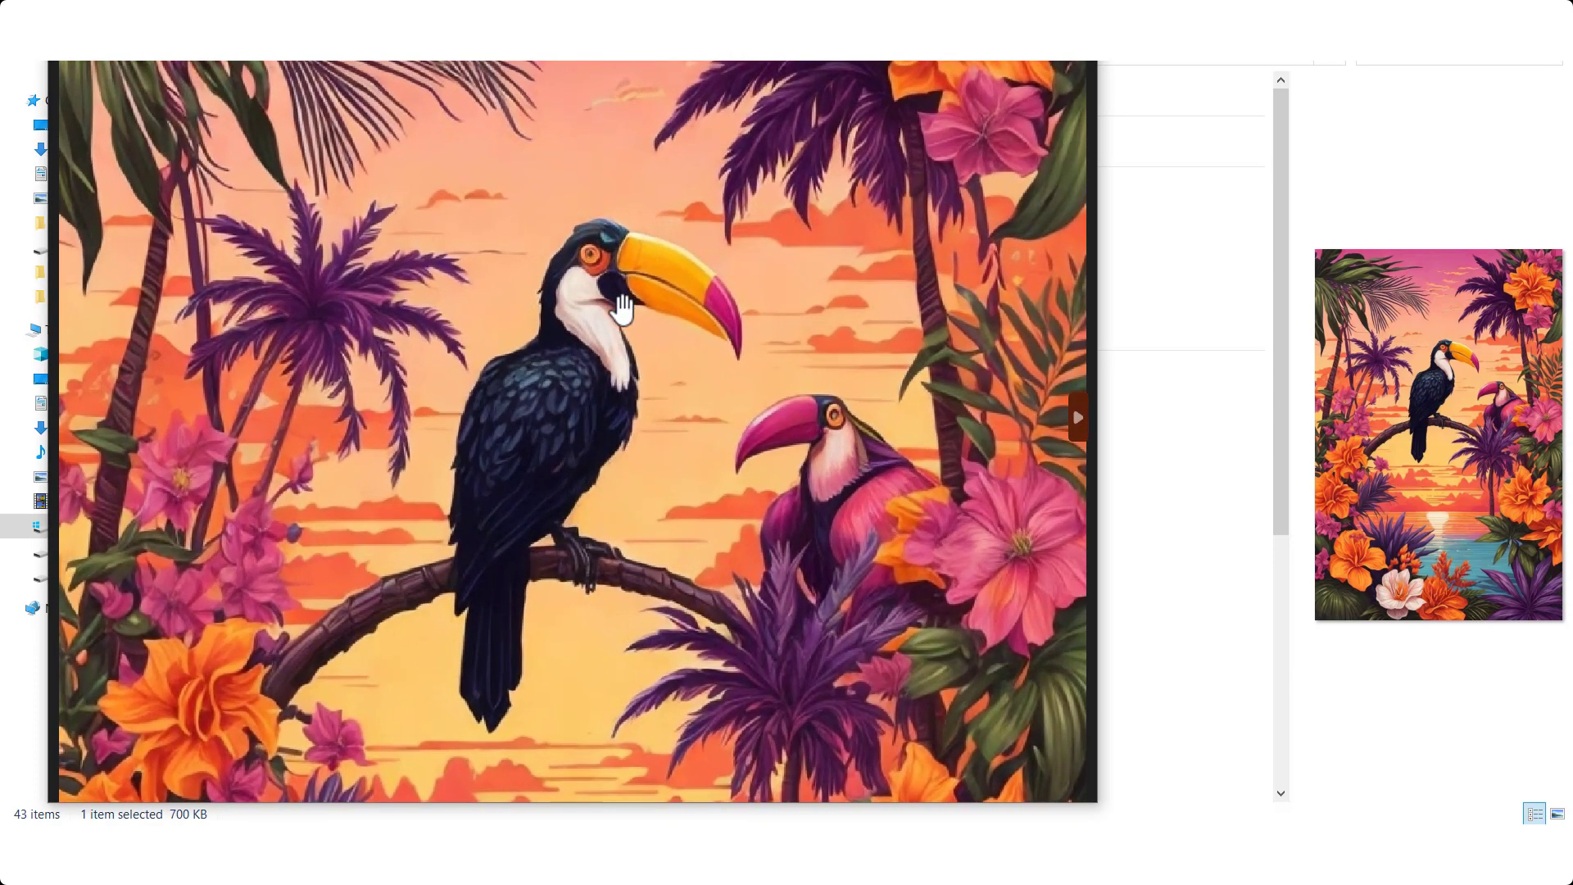
{"action": "scroll", "coordinate": [622, 310], "scroll_direction": "down", "scroll_amount": 3}
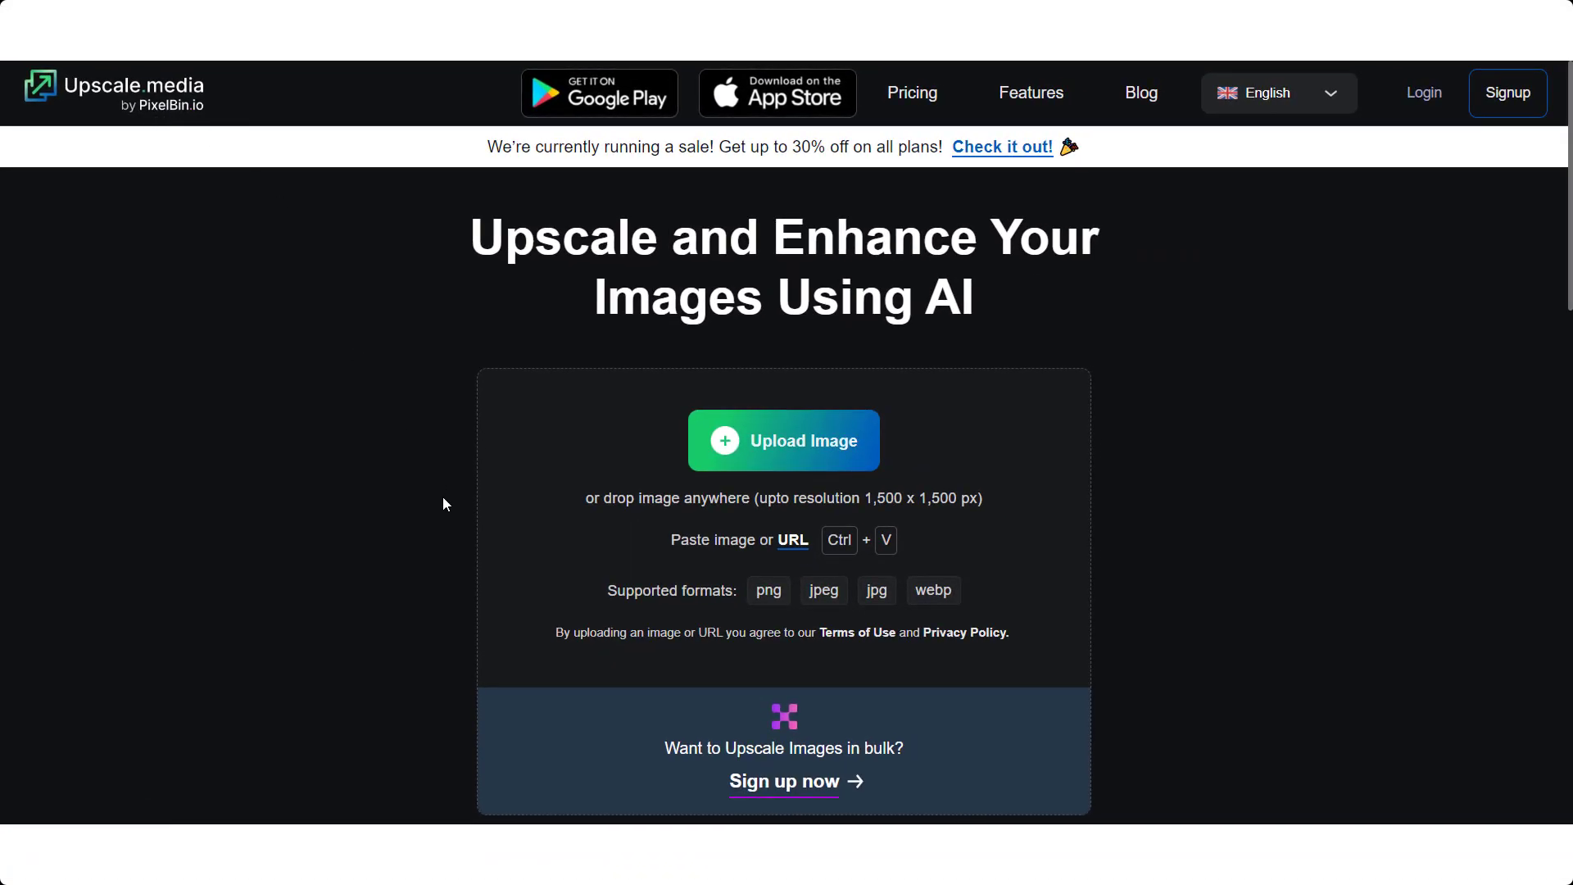
Upload the Leonardo_Diffusion_Sunset palm silhouettes image from Downloads to Upscale.media.
{"action": "left_click", "coordinate": [850, 462]}
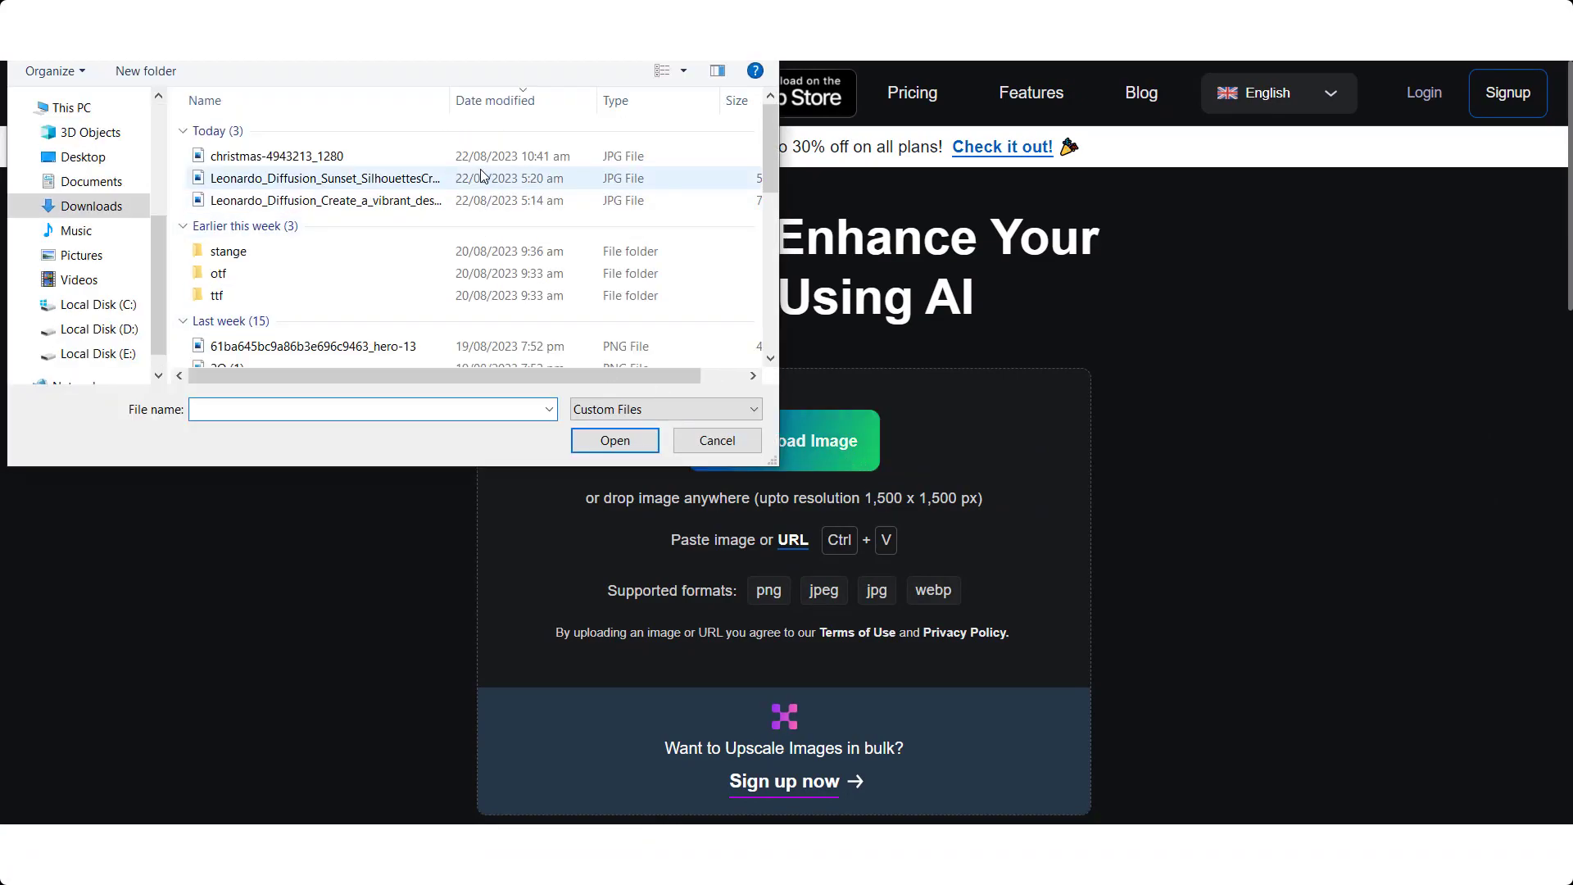
{"action": "left_click", "coordinate": [482, 180]}
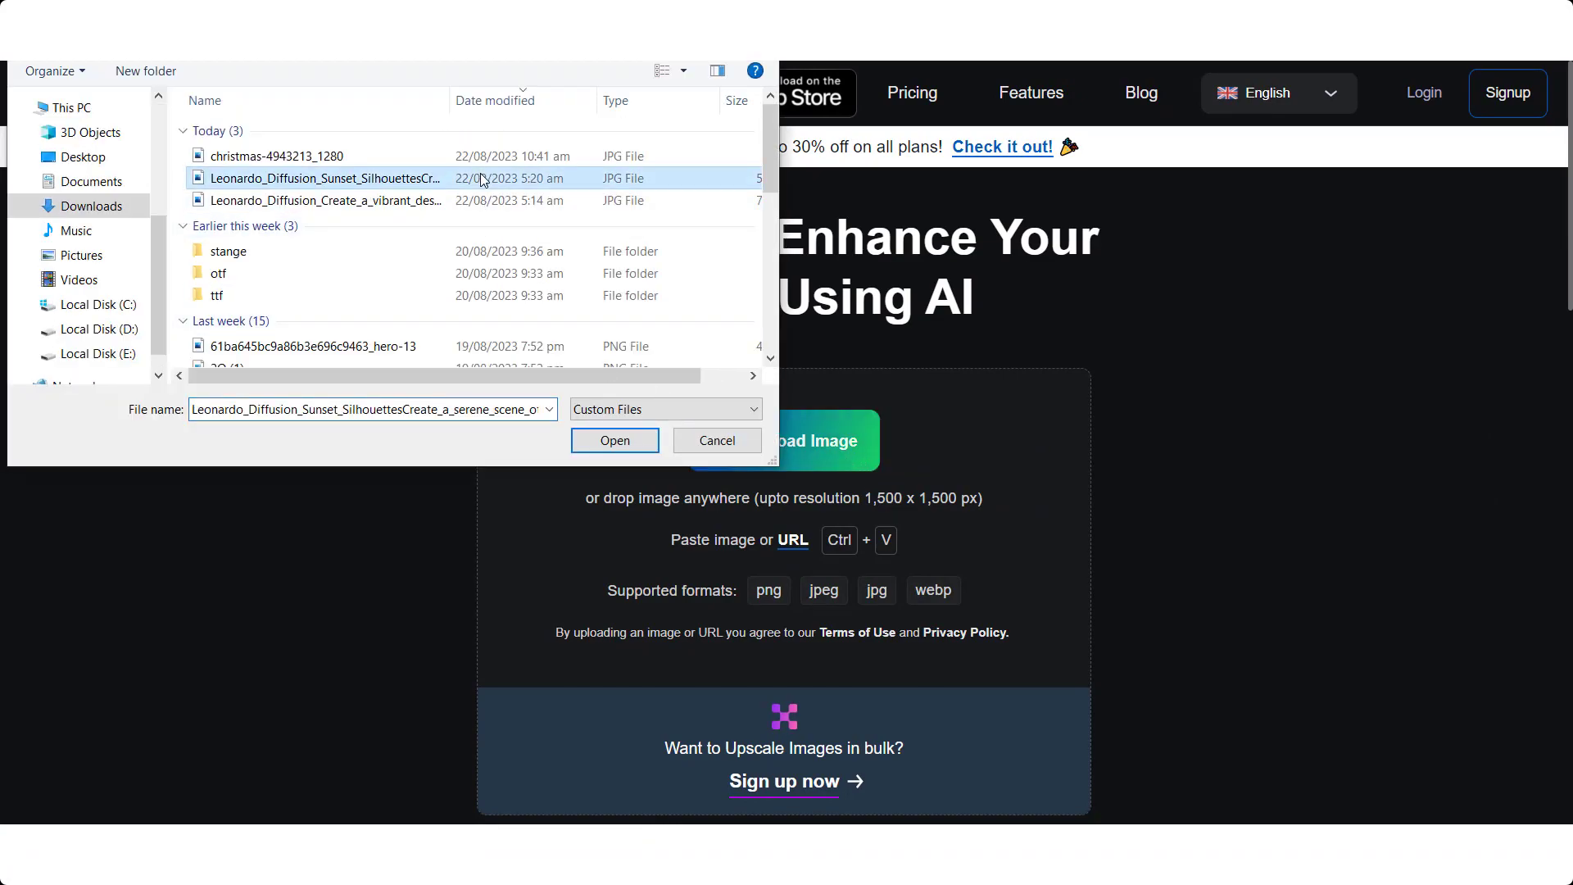
{"action": "left_click", "coordinate": [614, 440]}
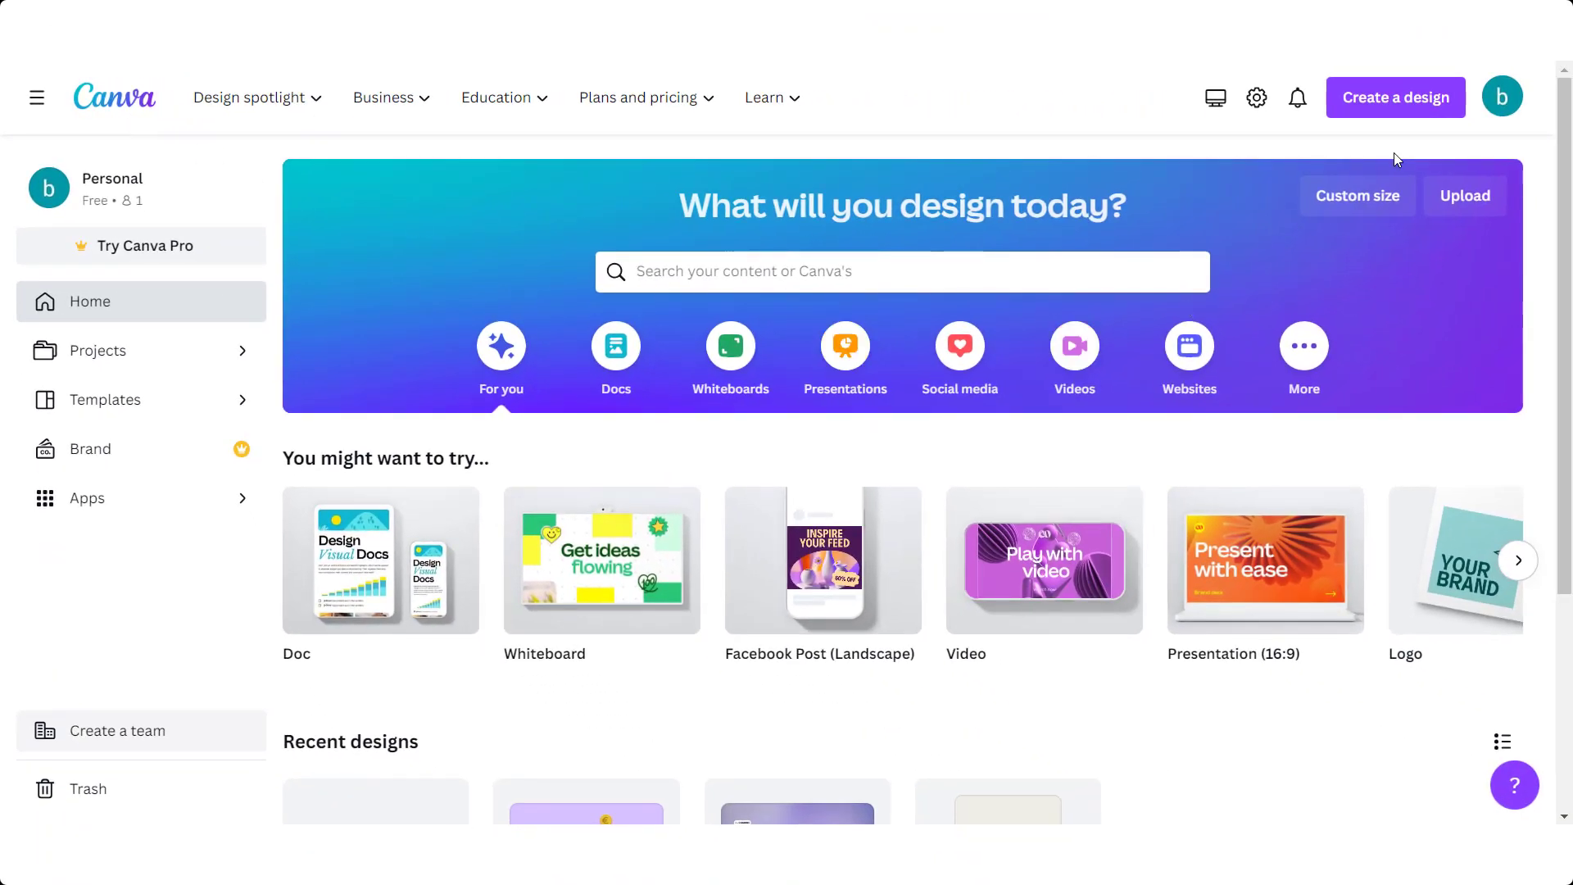
Create a new custom-size Canva design of 4500 × 5100 px.
{"action": "left_click", "coordinate": [1401, 98]}
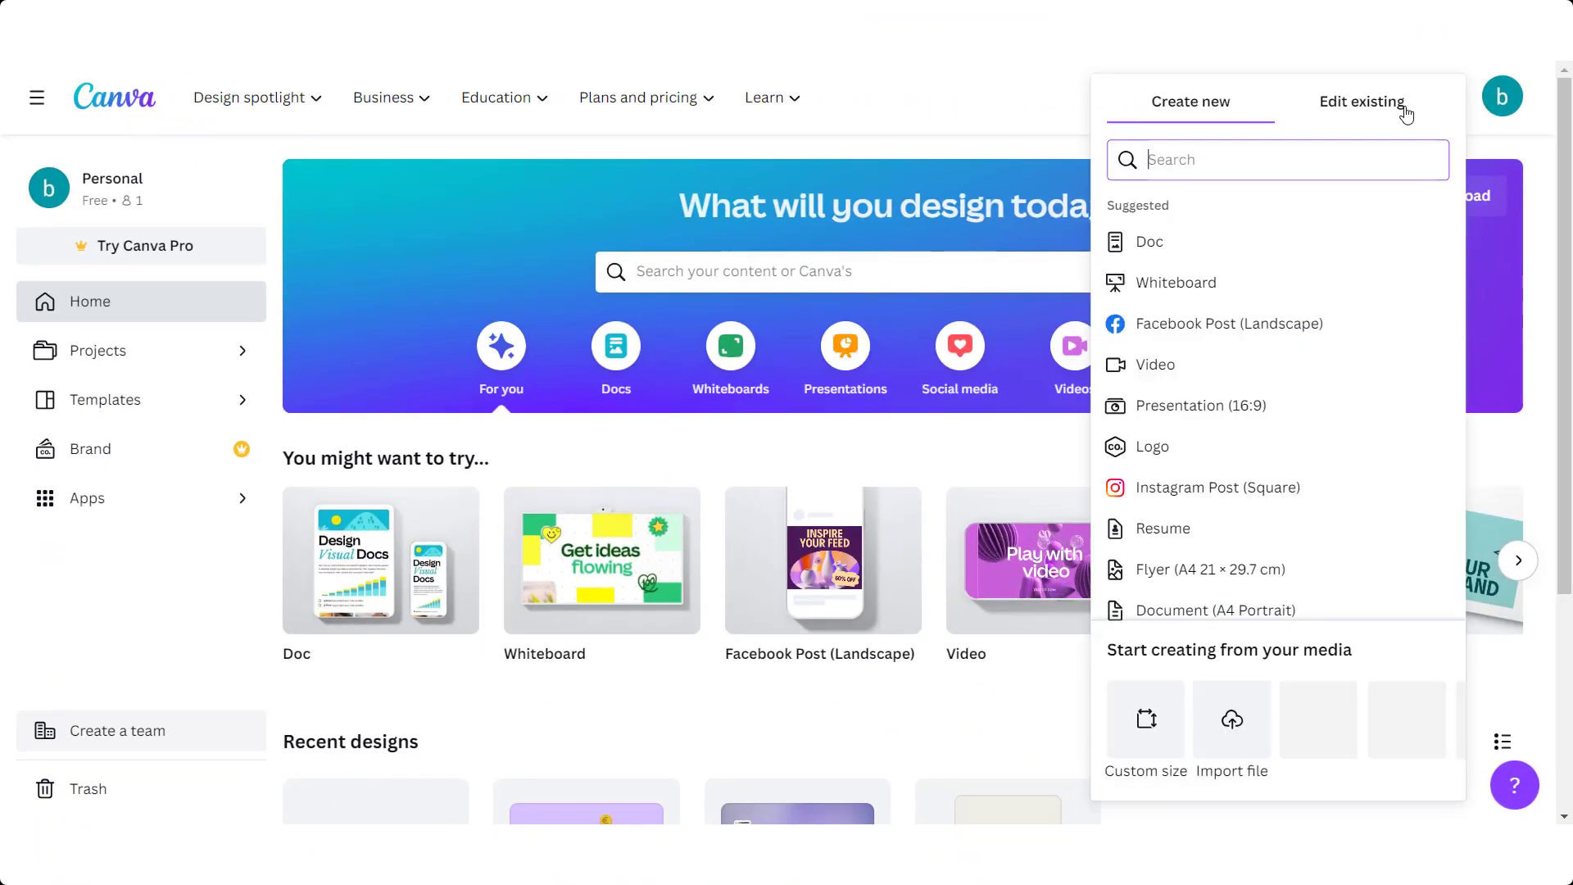
{"action": "left_click", "coordinate": [1178, 716]}
{"action": "type", "text": "4500"}
{"action": "left_click", "coordinate": [1233, 306]}
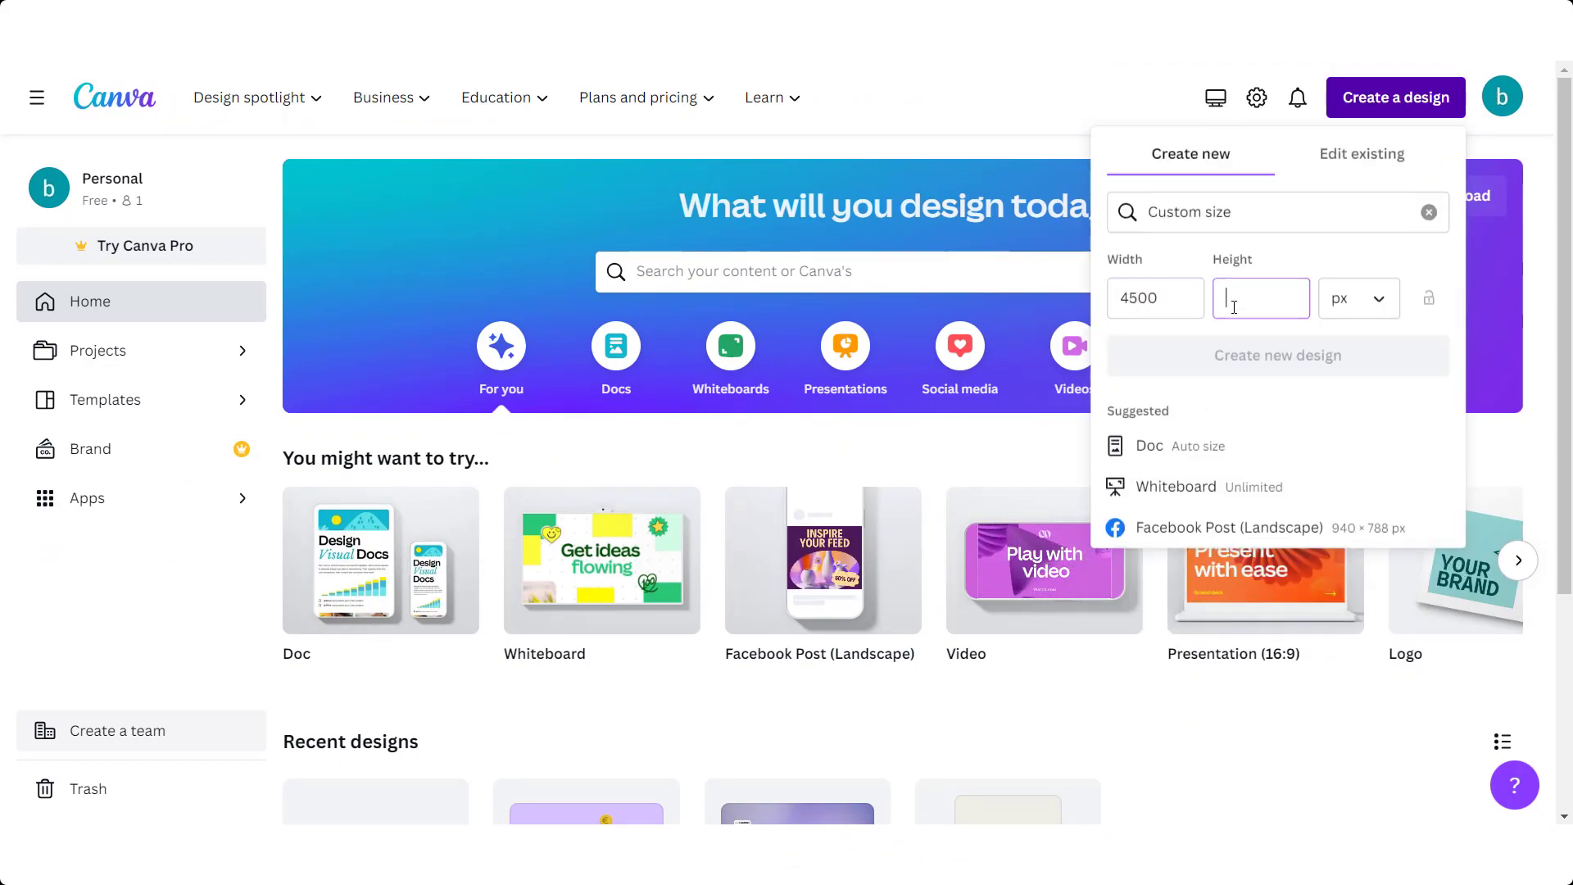
{"action": "type", "text": "5100"}
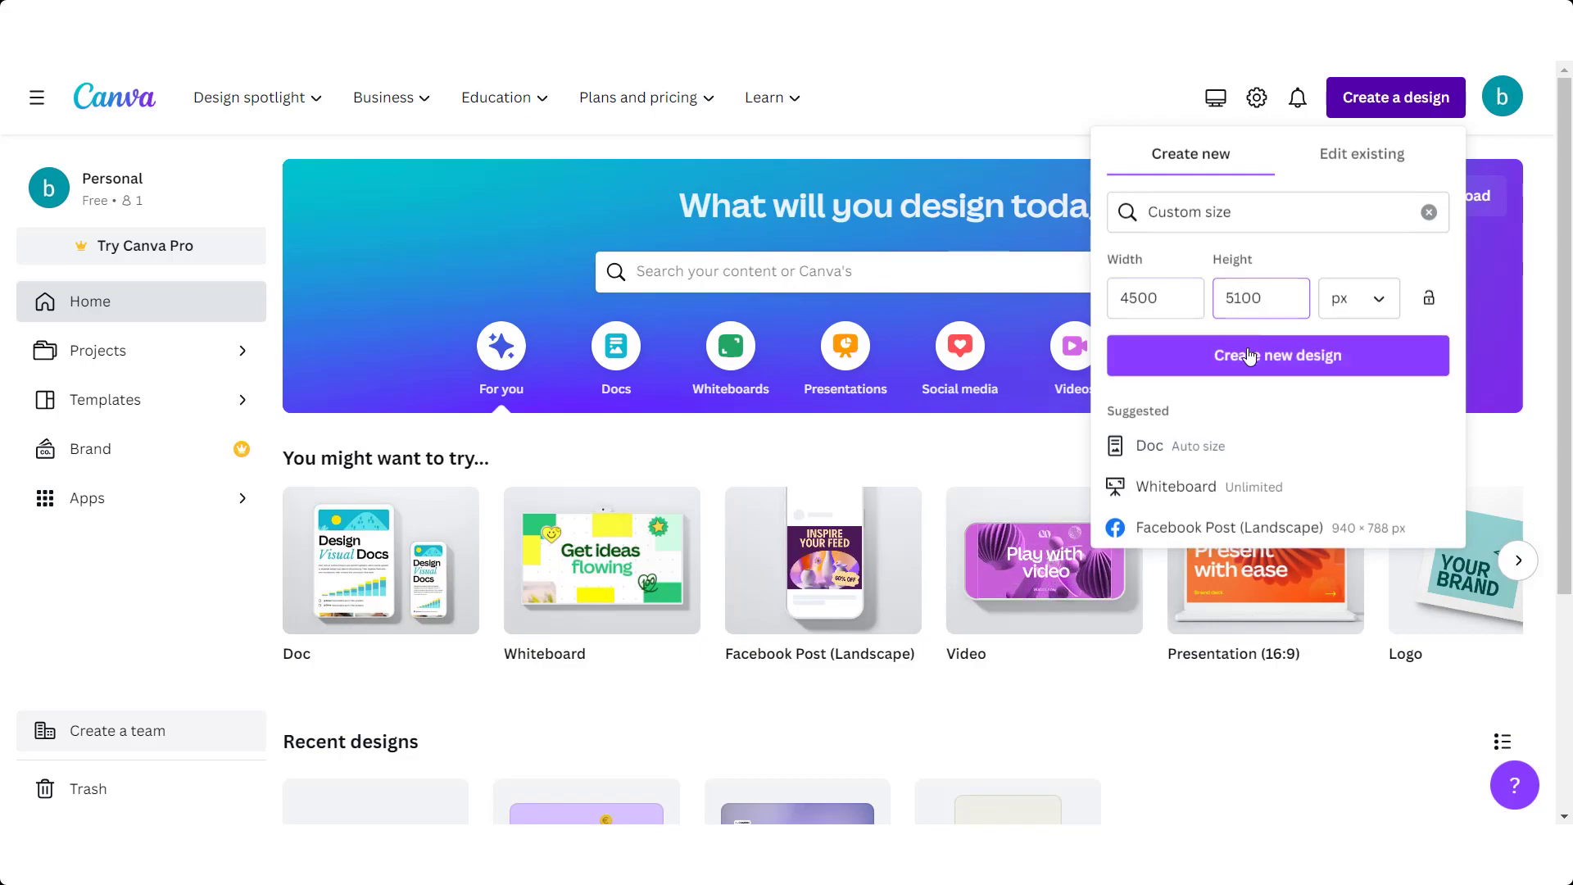
{"action": "left_click", "coordinate": [1251, 358]}
Drag the sunset palm image from Downloads onto the blank Canva page.
{"action": "key", "text": "alt+Tab"}
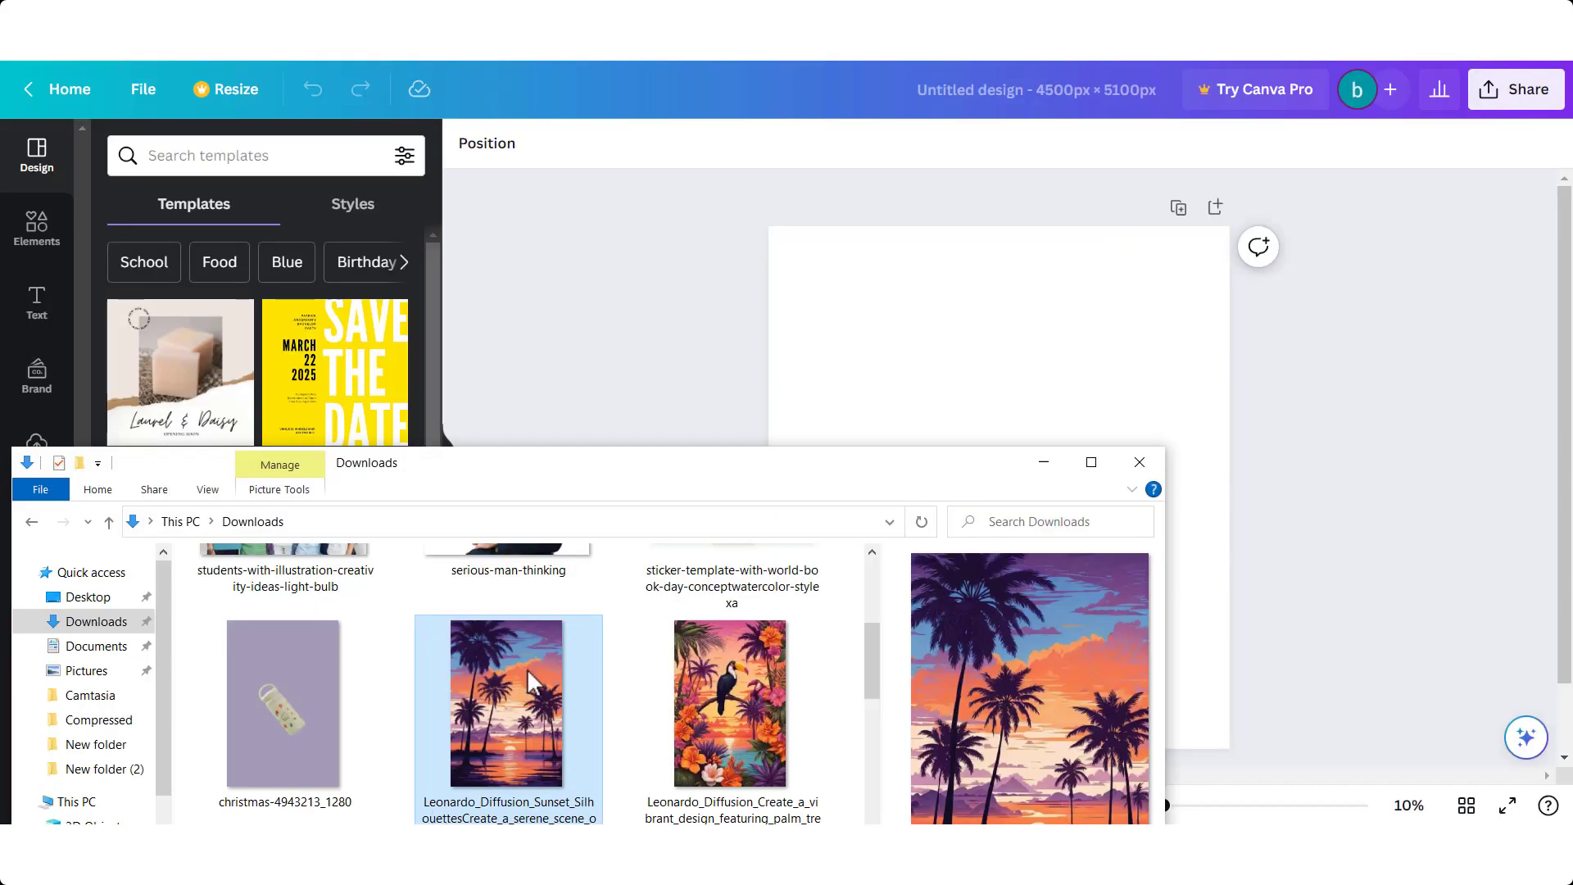
{"action": "left_click_drag", "start_coordinate": [532, 682], "coordinate": [1001, 415]}
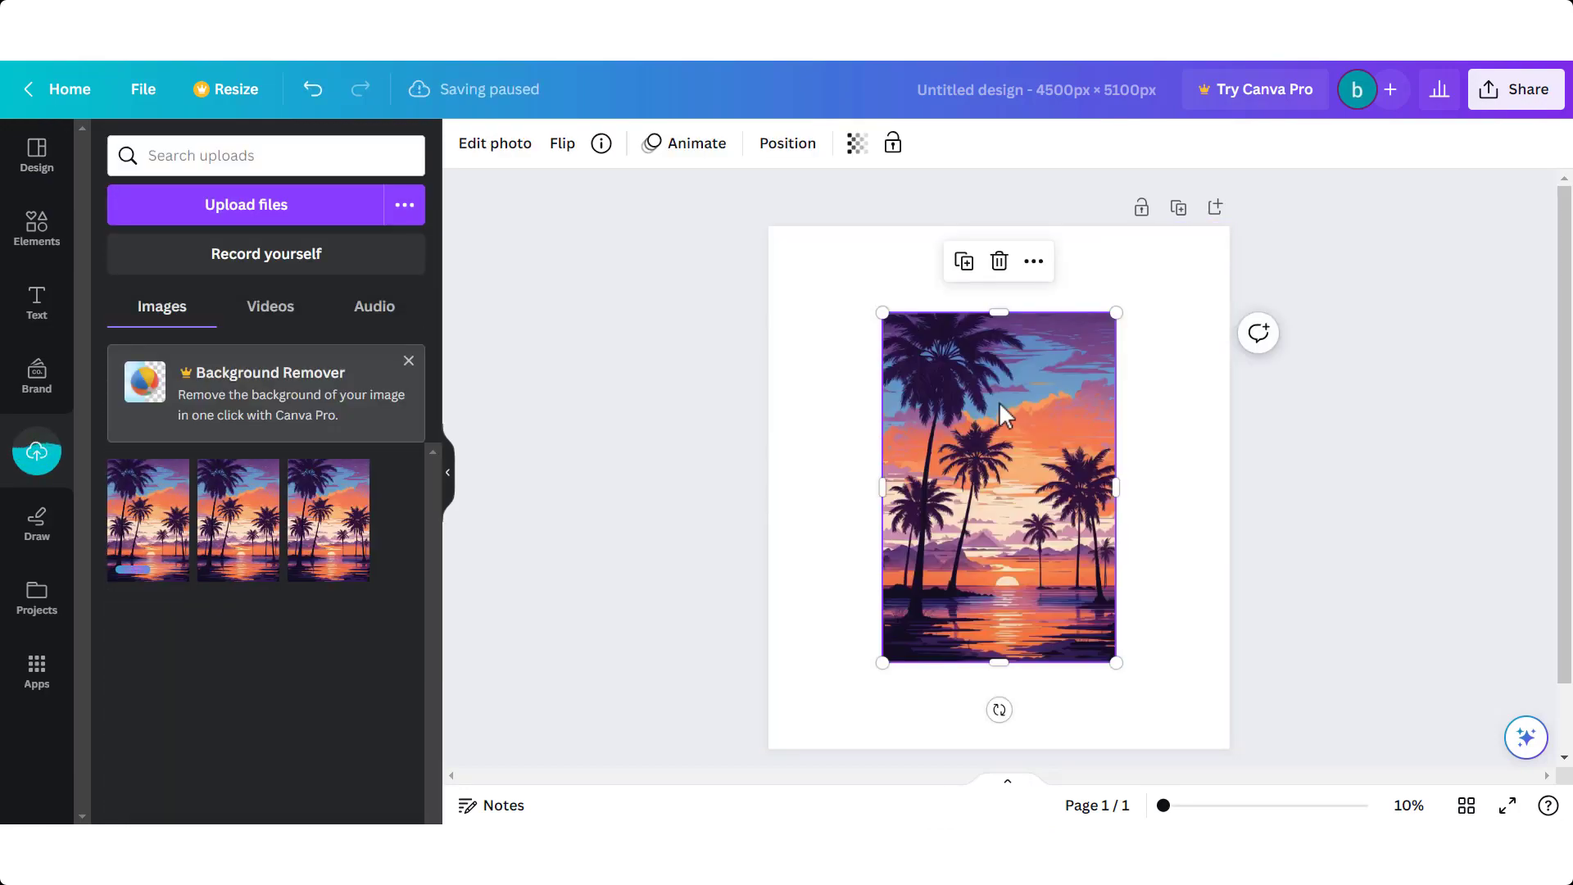
Search templates for 't-shirt design for summer' and apply the Orange Minimalist Summer T-Shirt template.
{"action": "left_click", "coordinate": [35, 166]}
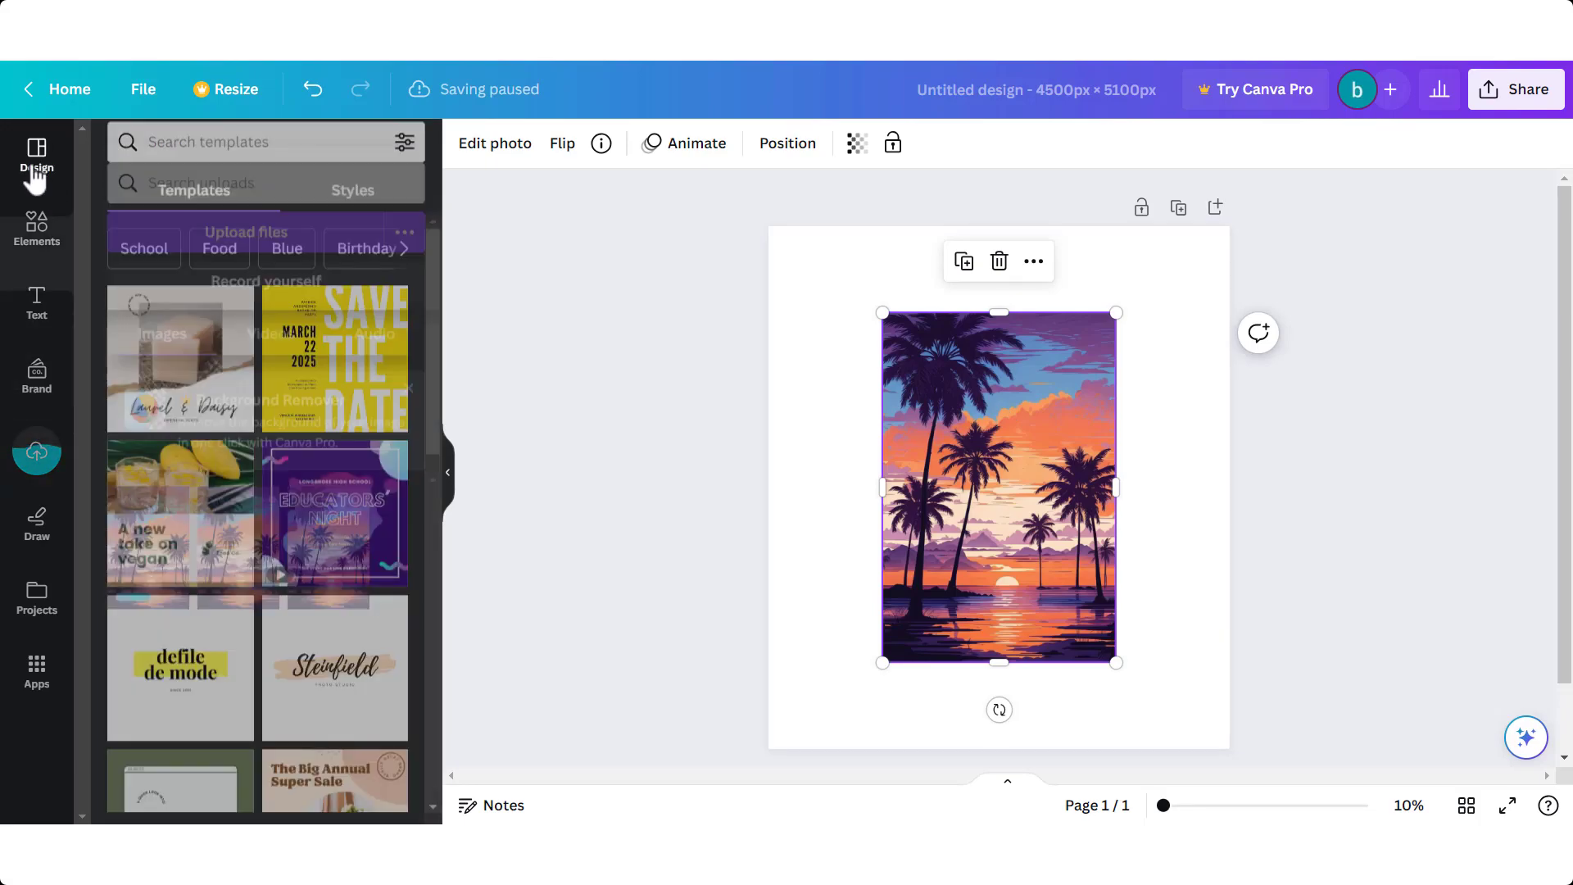
{"action": "left_click", "coordinate": [174, 156]}
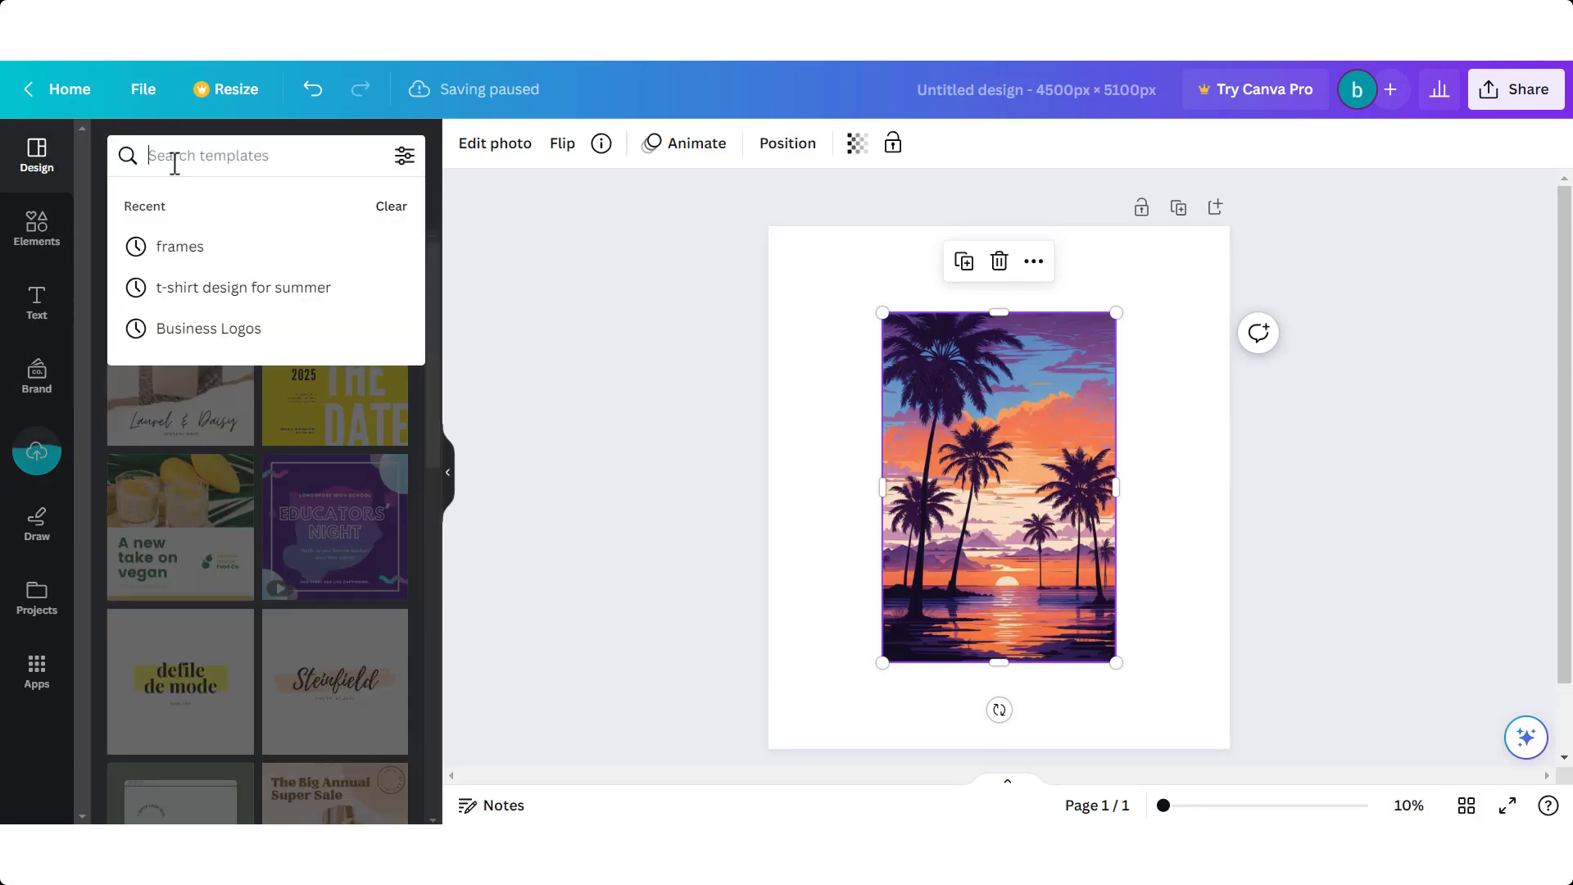
{"action": "left_click", "coordinate": [187, 284]}
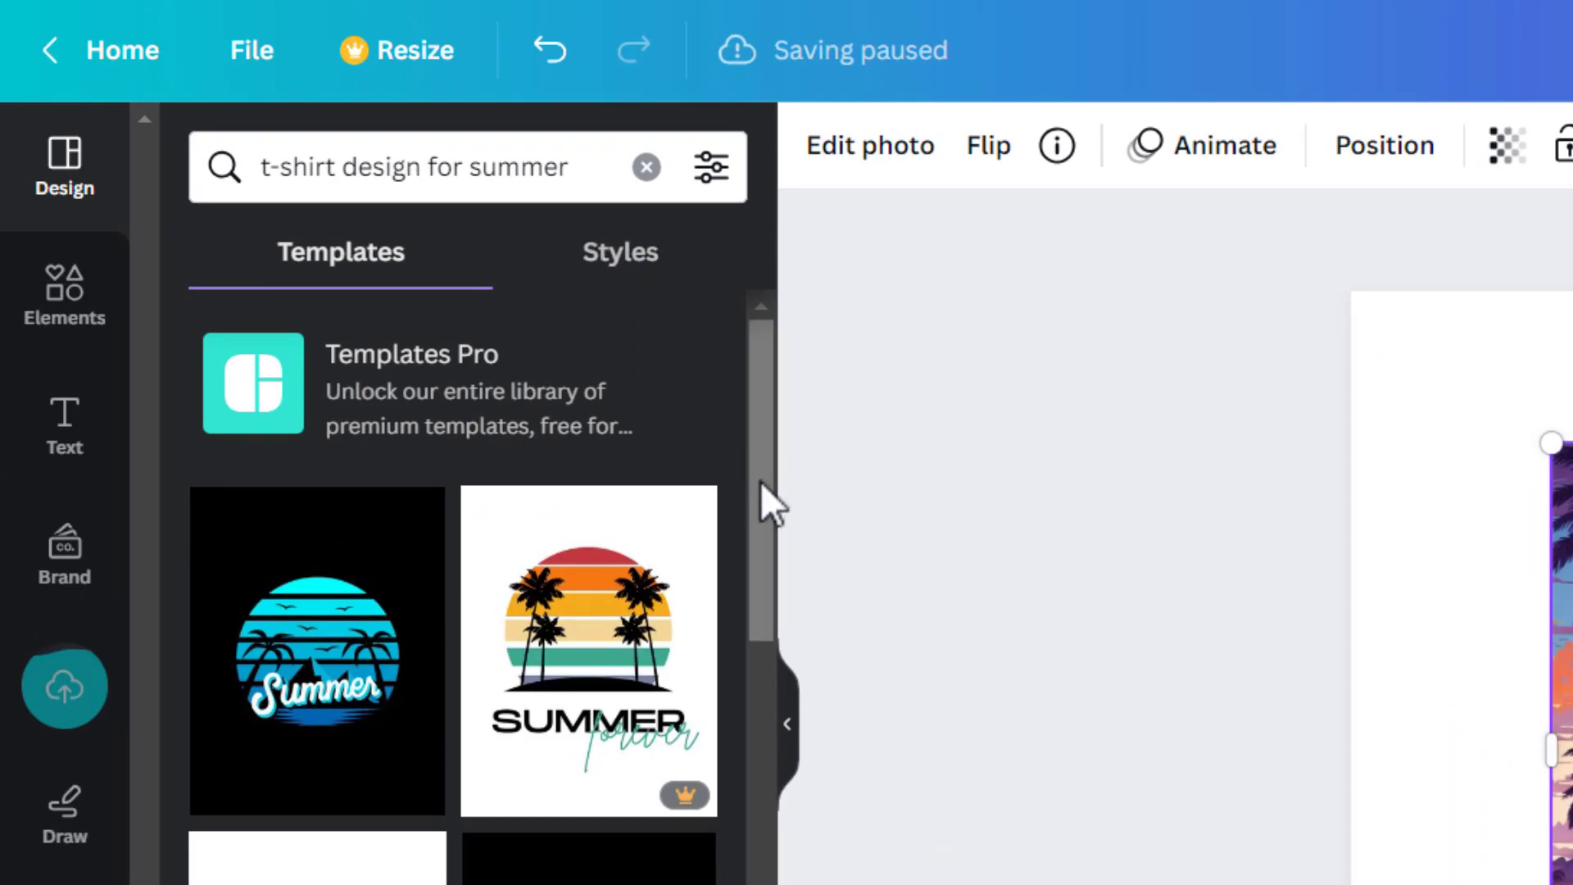
{"action": "scroll", "coordinate": [762, 480], "scroll_direction": "down", "scroll_amount": 3}
{"action": "left_click_drag", "start_coordinate": [775, 595], "coordinate": [775, 878]}
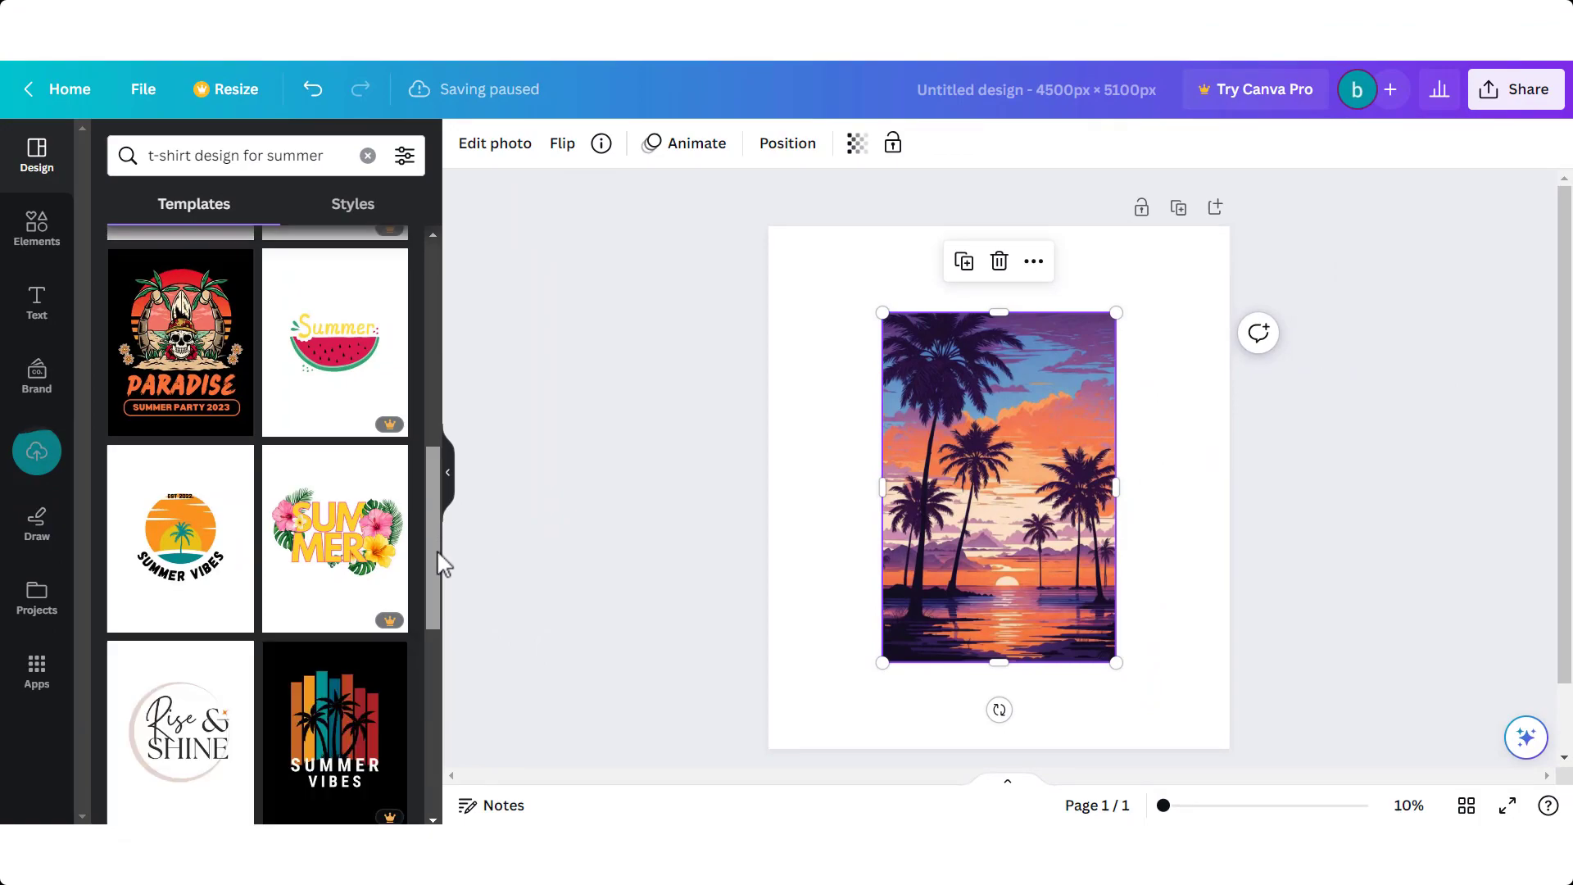
{"action": "scroll", "coordinate": [437, 544], "scroll_direction": "down", "scroll_amount": 3}
{"action": "left_click_drag", "start_coordinate": [442, 609], "coordinate": [429, 651]}
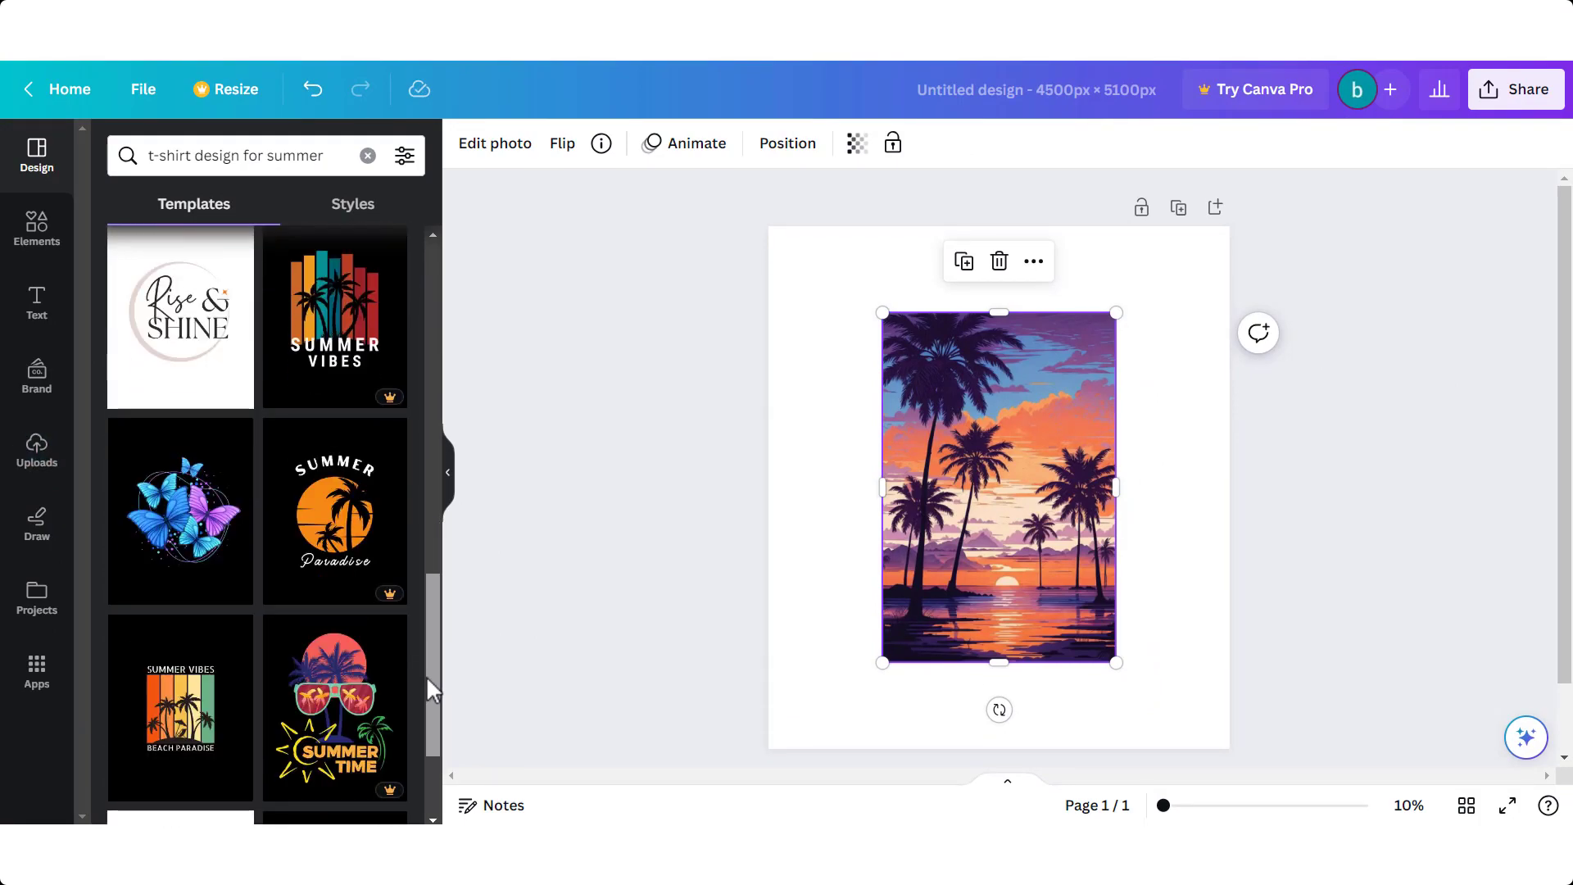
{"action": "scroll", "coordinate": [427, 678], "scroll_direction": "down", "scroll_amount": 3}
{"action": "scroll", "coordinate": [421, 664], "scroll_direction": "up", "scroll_amount": 5}
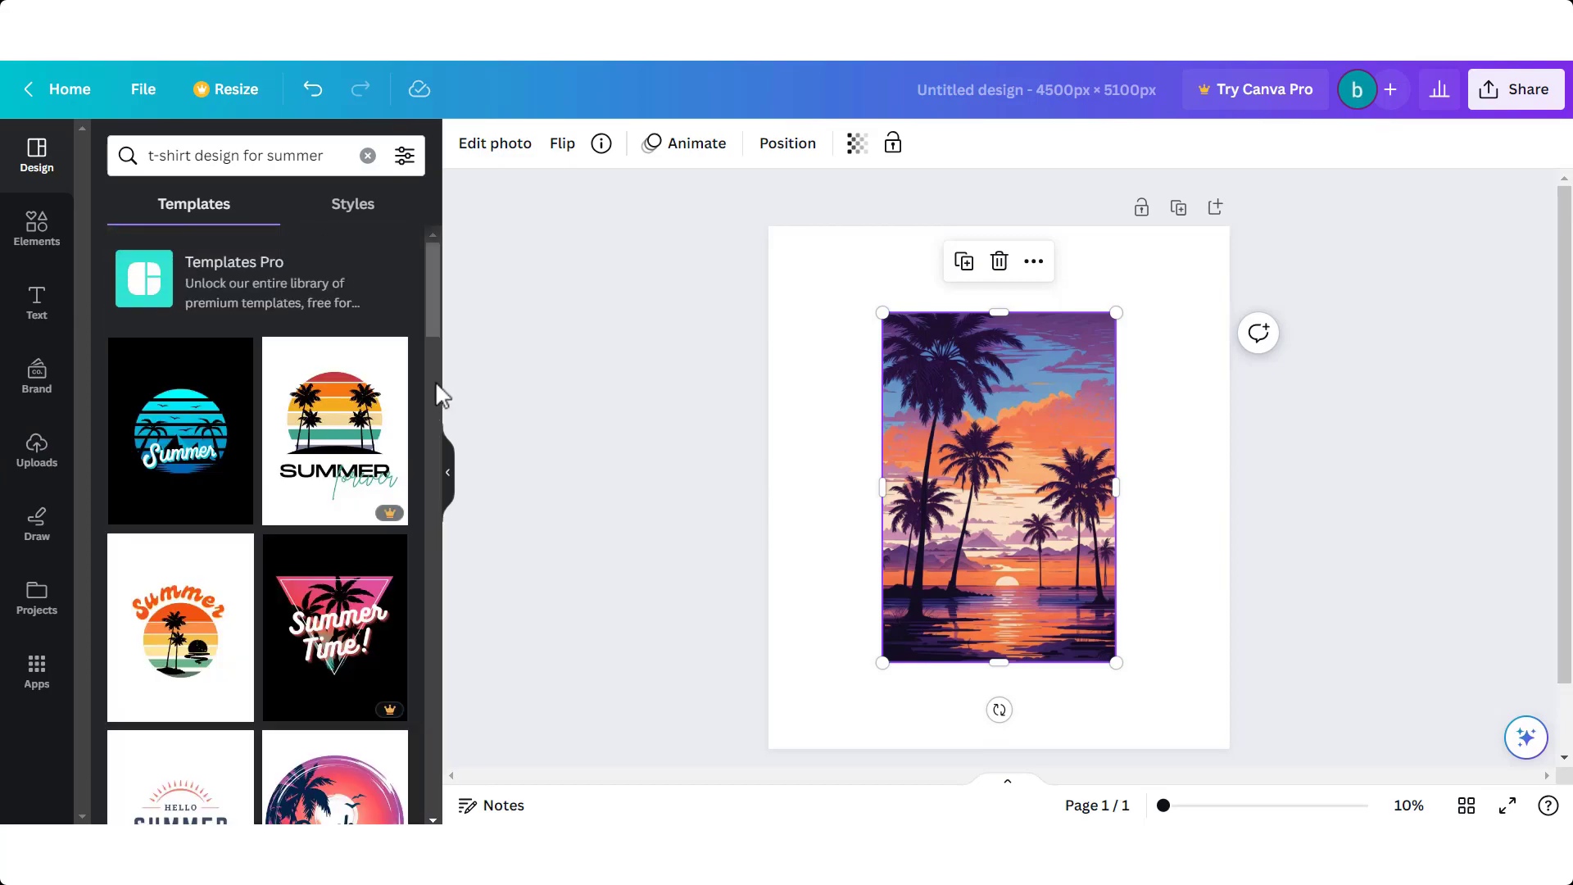
{"action": "mouse_move", "coordinate": [197, 629]}
{"action": "left_mouse_down"}
{"action": "mouse_move", "coordinate": [925, 384]}
{"action": "mouse_move", "coordinate": [923, 360]}
{"action": "left_mouse_up"}
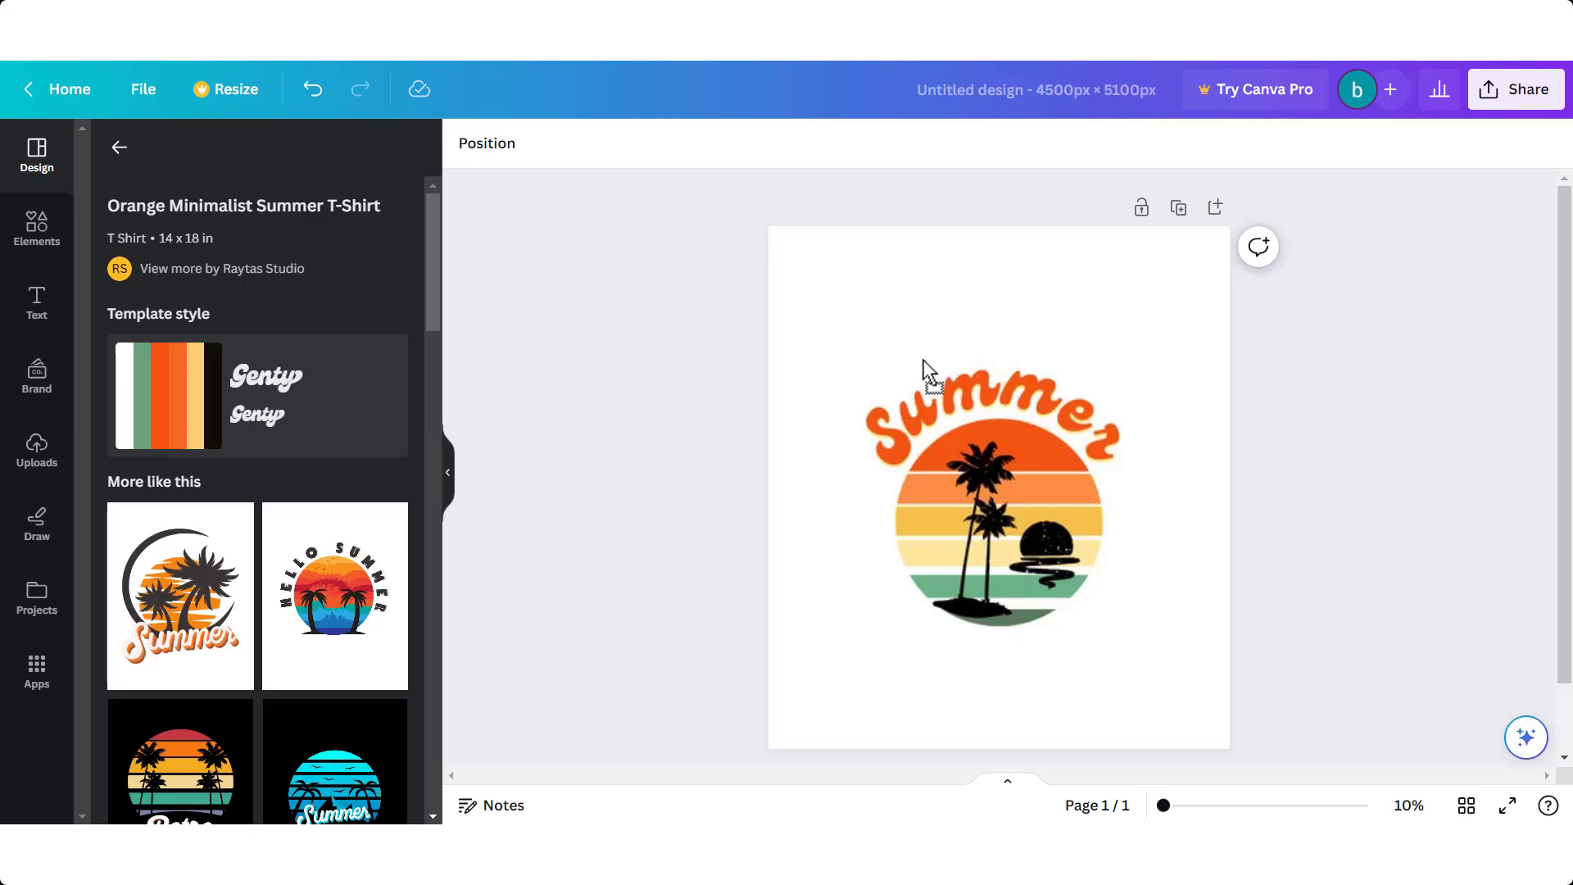
Add the palm sunset image over the template, enlarged and centred beneath the Summer lettering.
{"action": "left_click", "coordinate": [924, 368]}
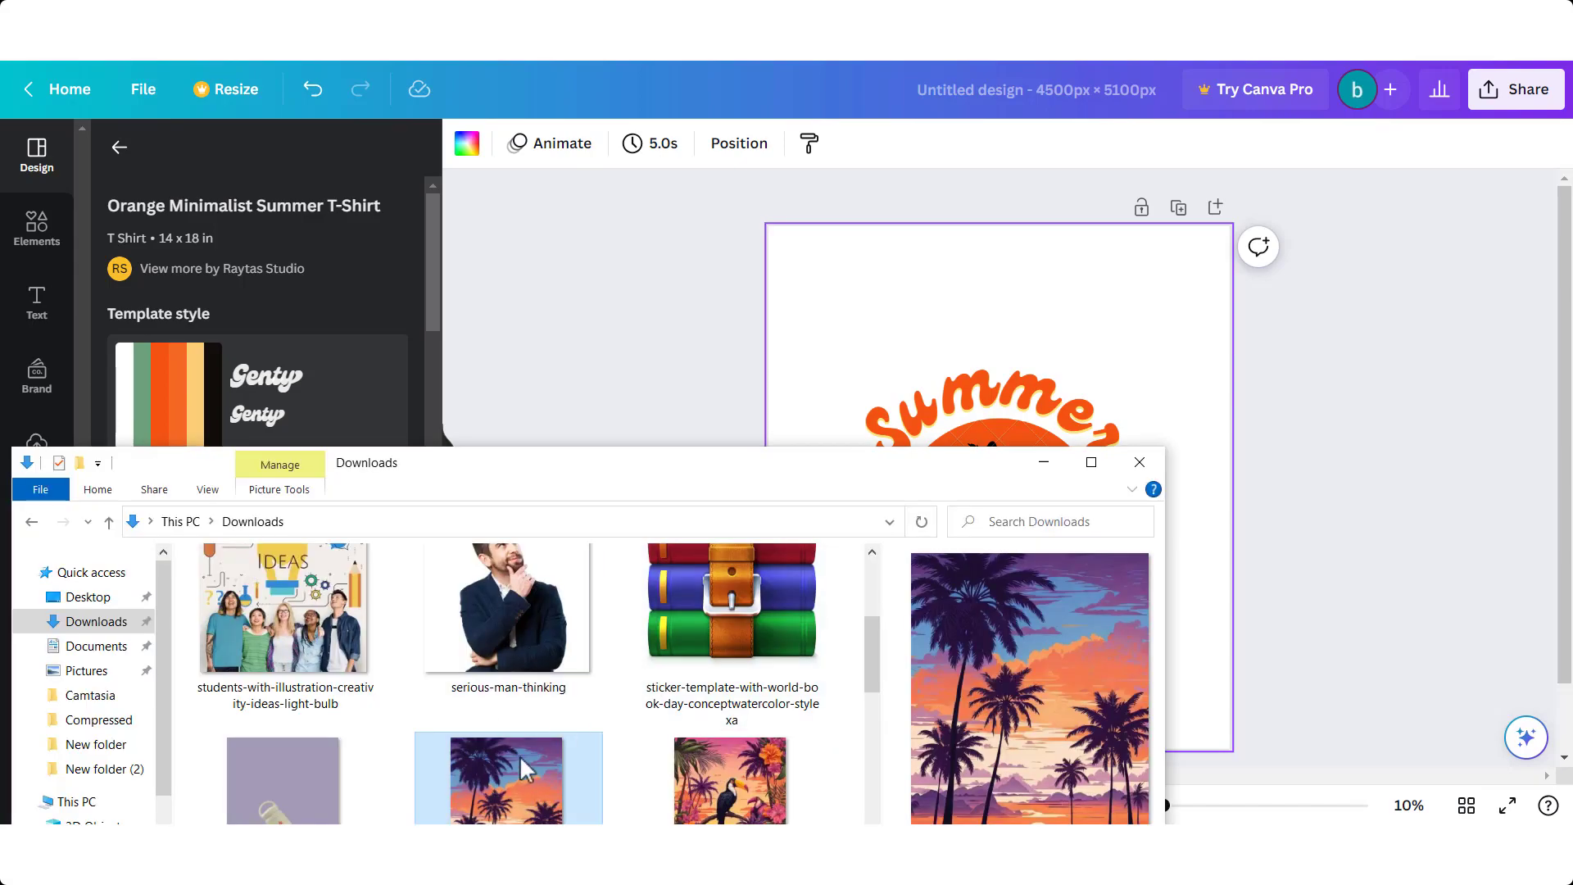
{"action": "mouse_move", "coordinate": [523, 762]}
{"action": "left_mouse_down"}
{"action": "mouse_move", "coordinate": [1019, 316]}
{"action": "mouse_move", "coordinate": [1001, 412]}
{"action": "left_mouse_up"}
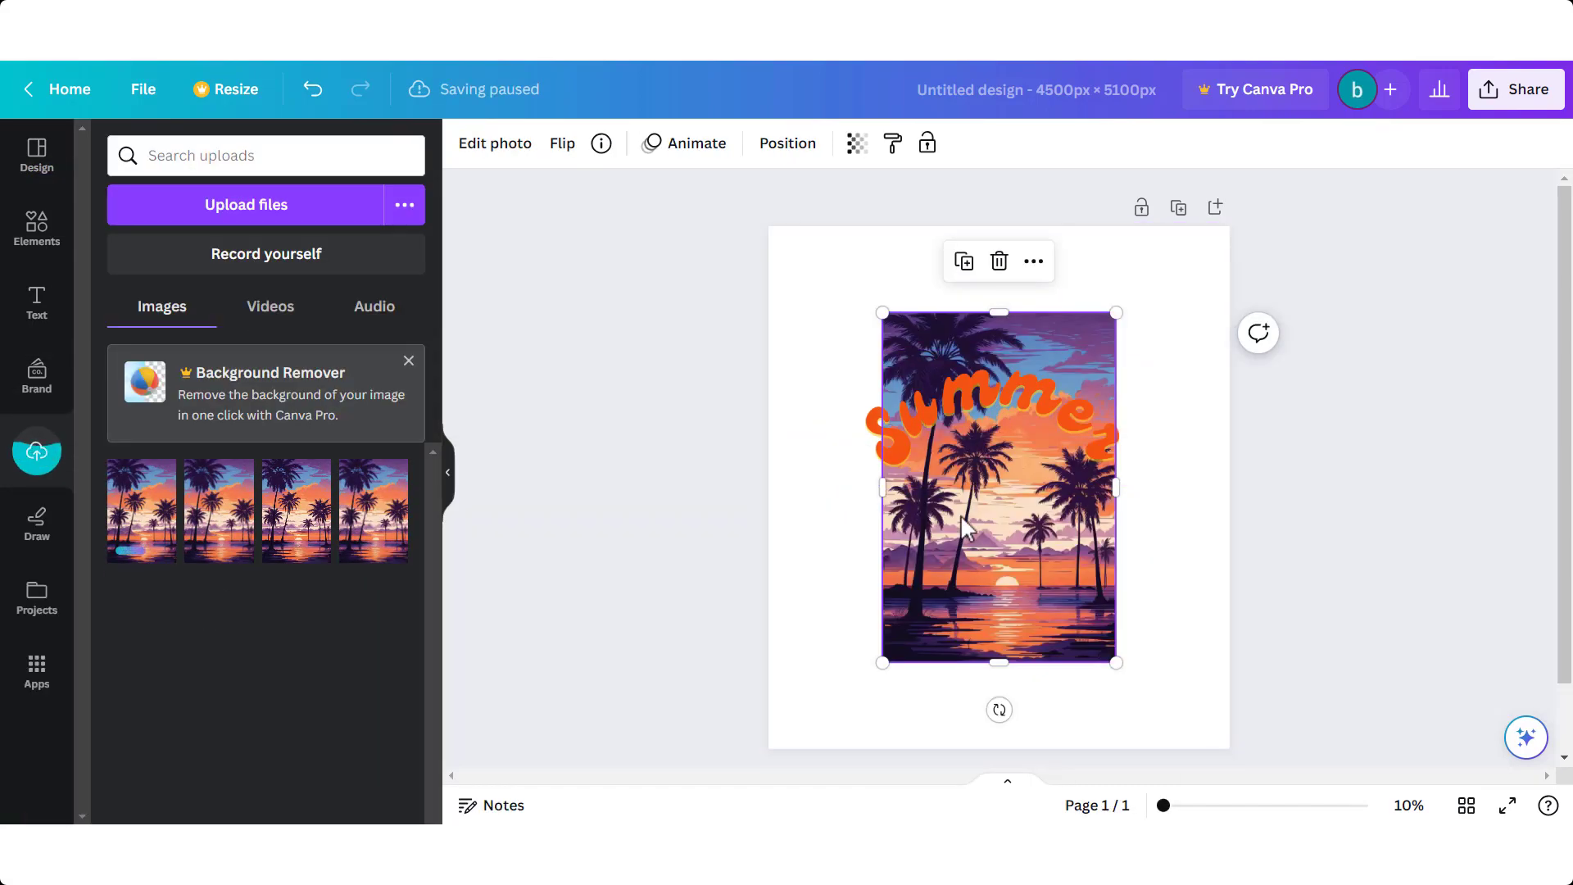
{"action": "left_click_drag", "start_coordinate": [879, 663], "coordinate": [865, 685]}
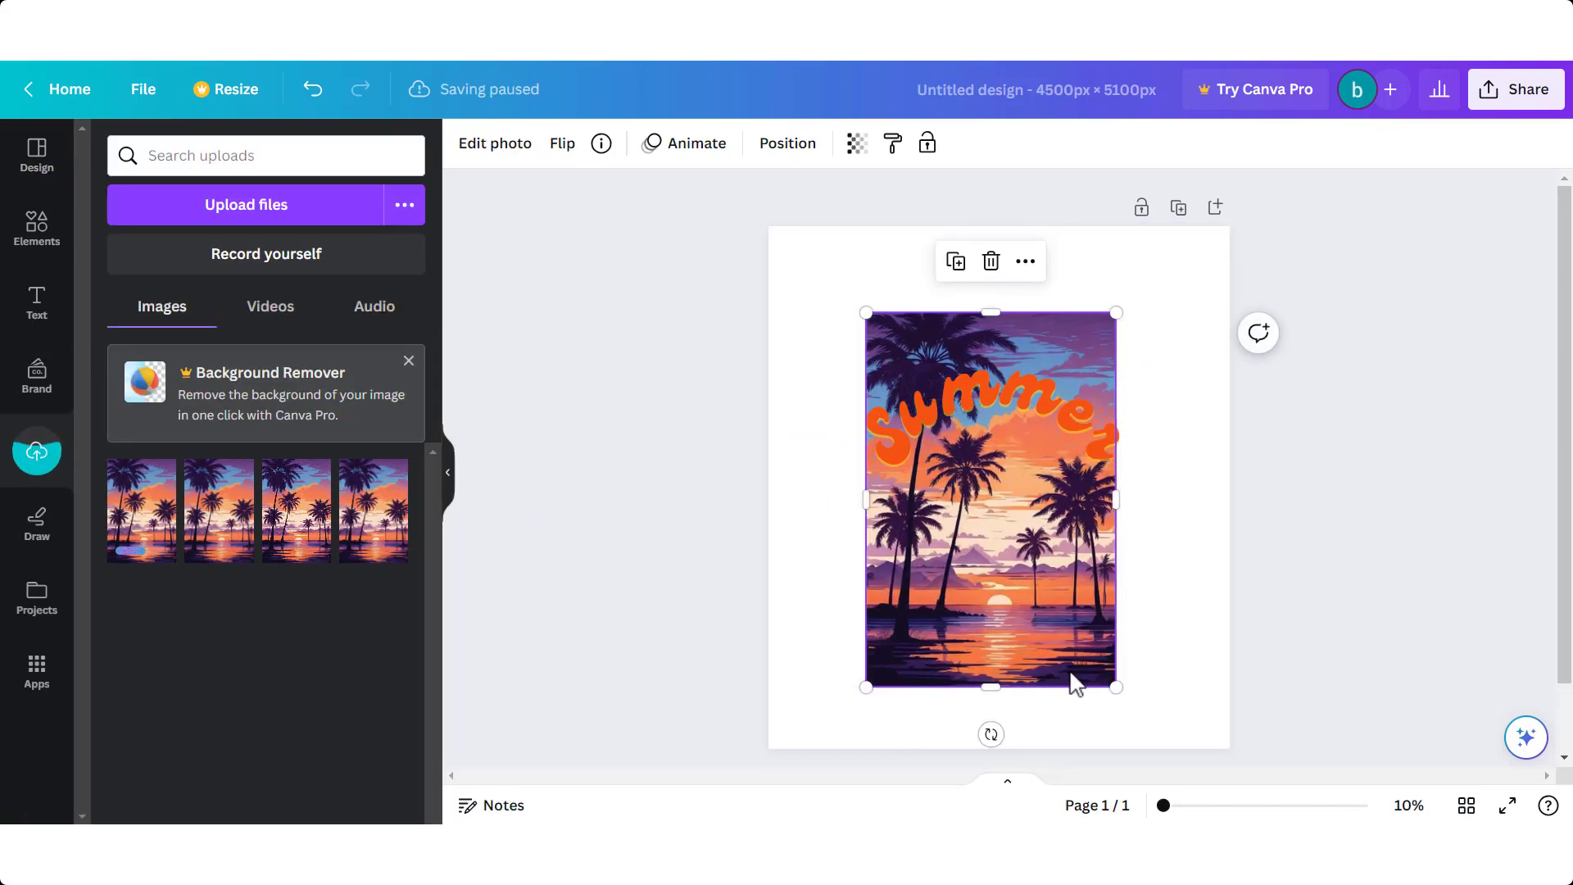
{"action": "left_click_drag", "start_coordinate": [1116, 684], "coordinate": [1126, 701]}
{"action": "left_click_drag", "start_coordinate": [999, 659], "coordinate": [994, 628]}
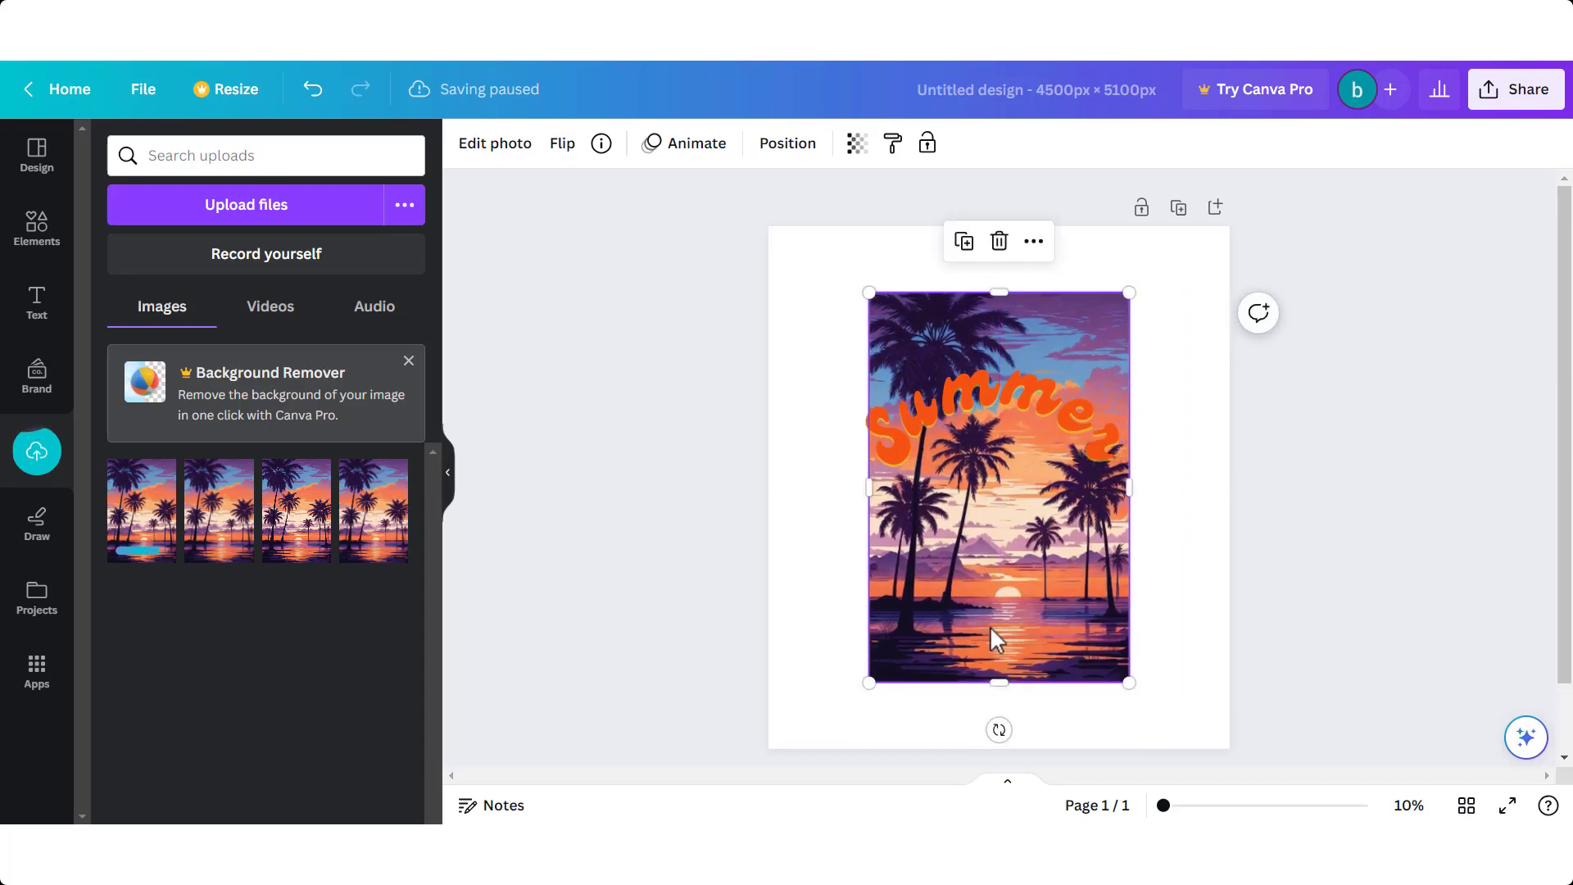
Search Elements for 'frames' and add a rounded-rectangle frame over the palm image.
{"action": "left_click", "coordinate": [40, 230]}
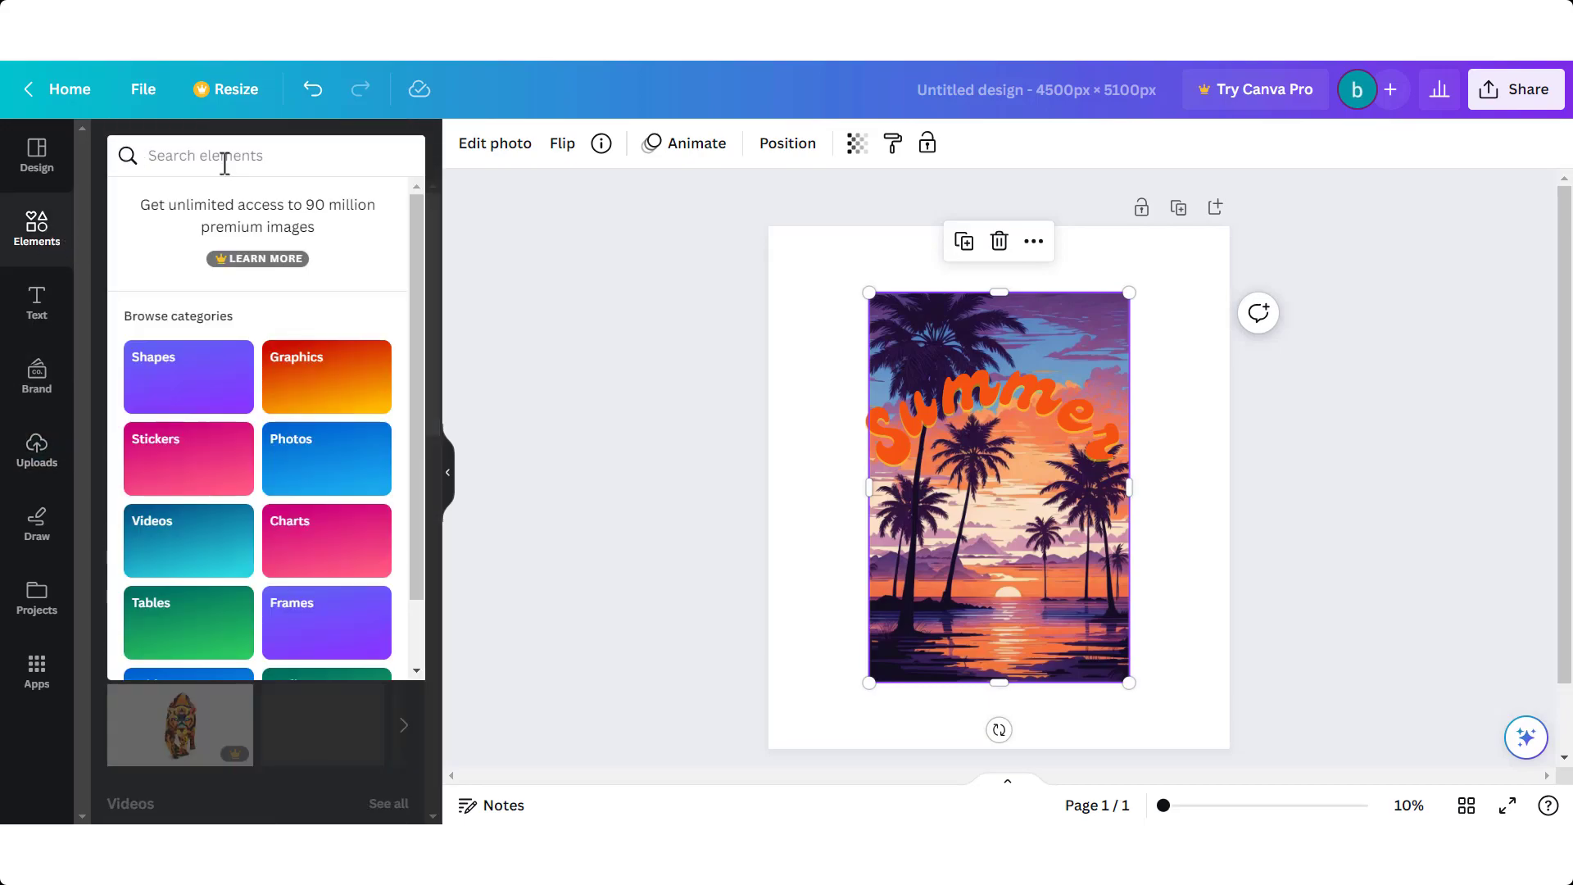
{"action": "type", "text": "frames"}
{"action": "key", "text": "Return"}
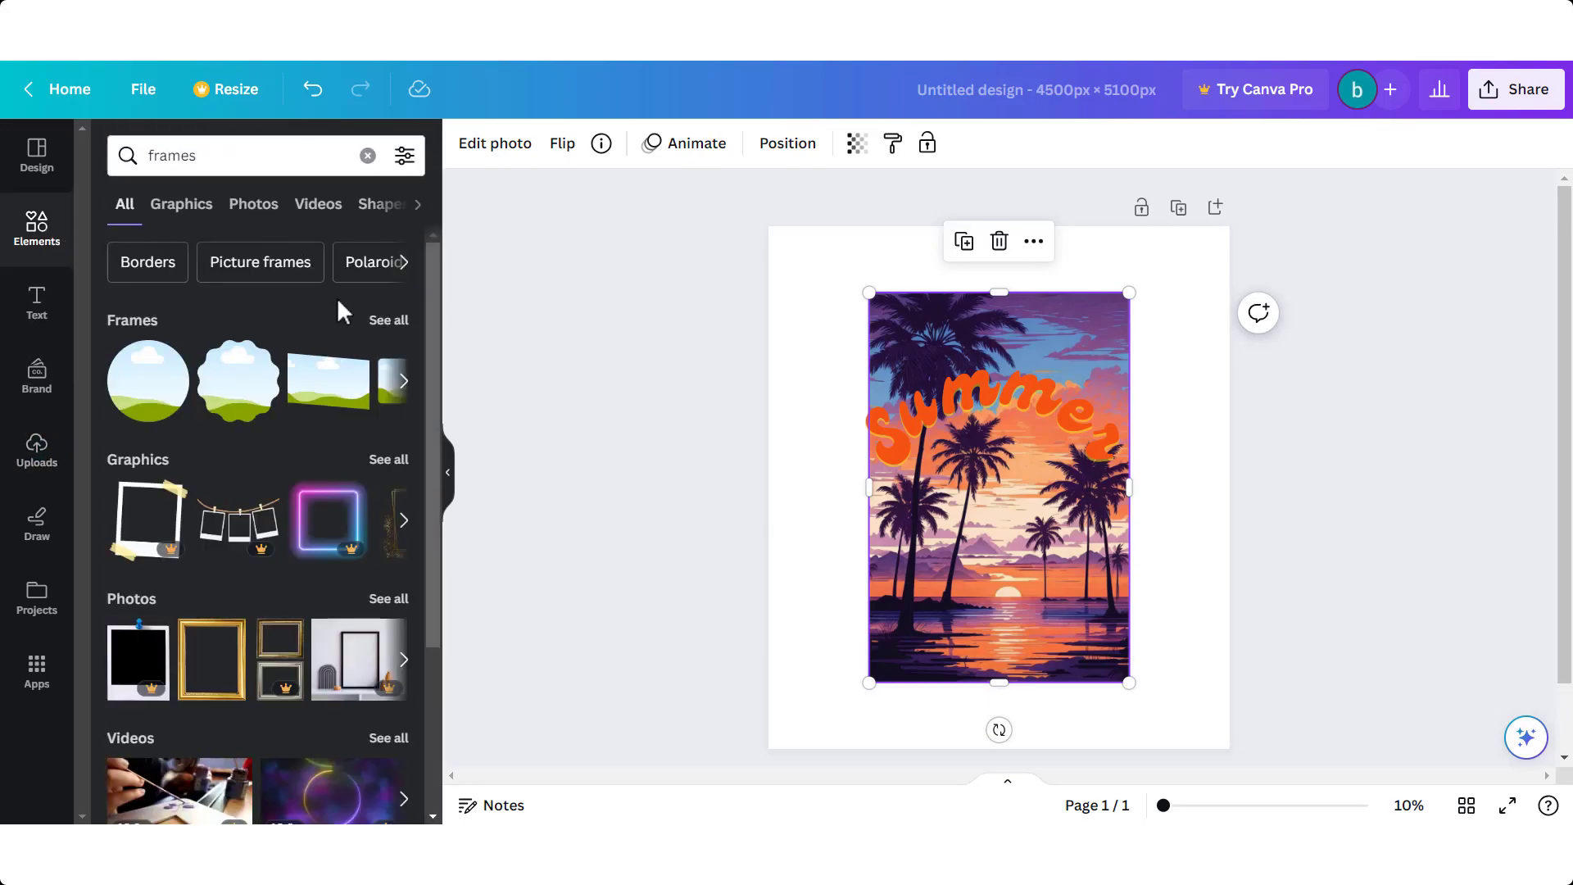
{"action": "left_click", "coordinate": [389, 322]}
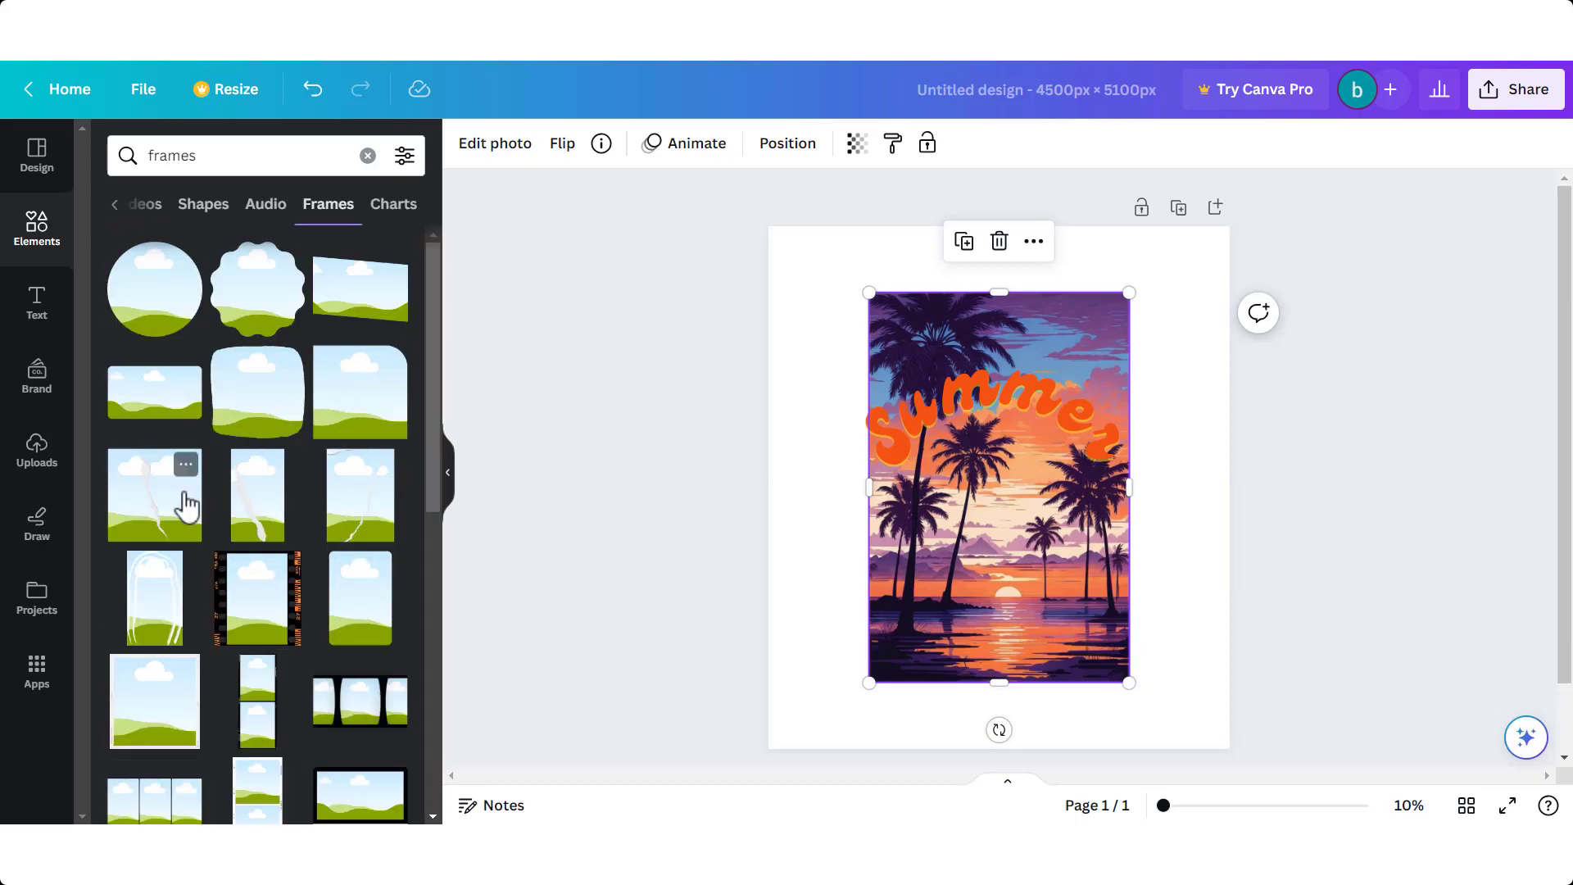
{"action": "mouse_move", "coordinate": [272, 431]}
{"action": "left_mouse_down"}
{"action": "mouse_move", "coordinate": [901, 482]}
{"action": "mouse_move", "coordinate": [943, 455]}
{"action": "left_mouse_up"}
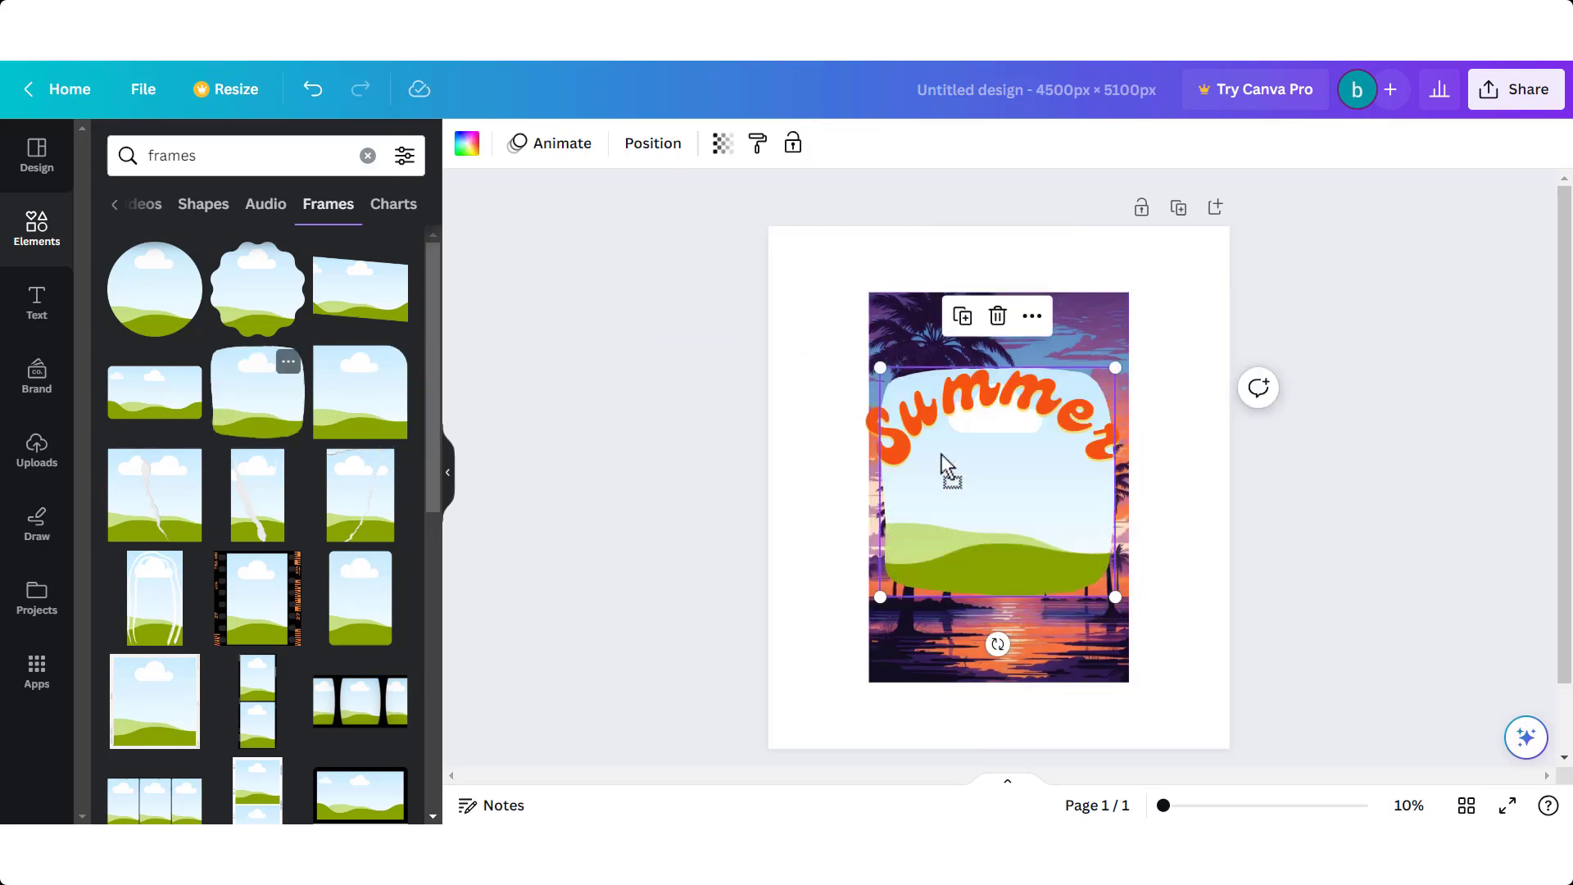
Show the Layers list under Position and move the palm photo layer higher in the stack.
{"action": "left_click", "coordinate": [970, 516]}
{"action": "left_click", "coordinate": [969, 588]}
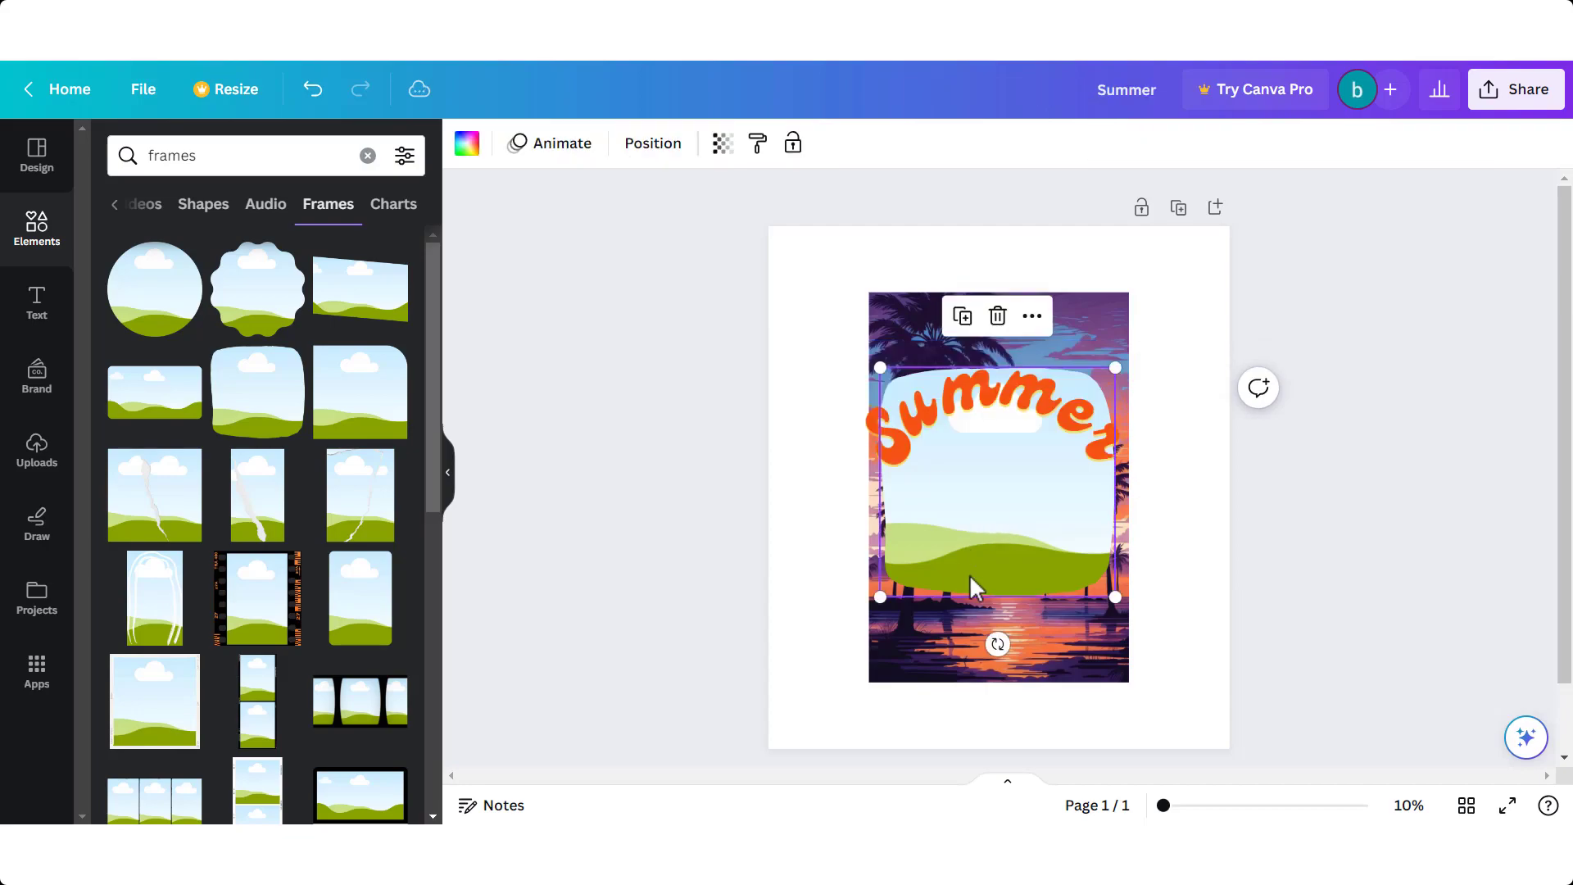
{"action": "left_click", "coordinate": [647, 154]}
{"action": "left_click", "coordinate": [342, 150]}
{"action": "left_click_drag", "start_coordinate": [316, 394], "coordinate": [308, 326]}
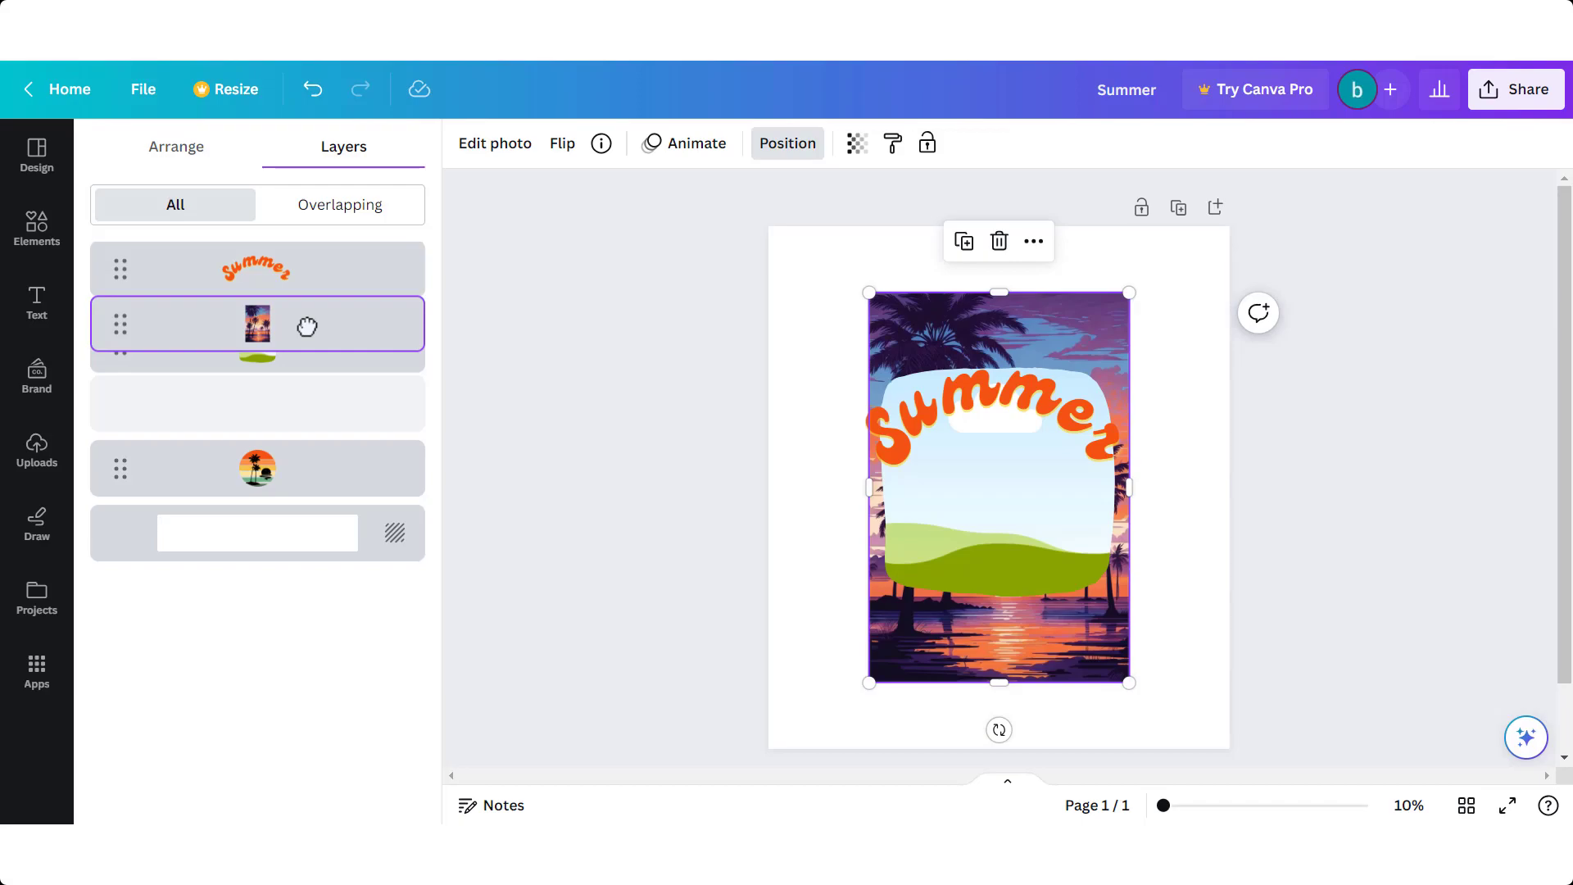
Fit the palm photo inside the rounded frame below the Summer text.
{"action": "left_click_drag", "start_coordinate": [309, 327], "coordinate": [301, 317]}
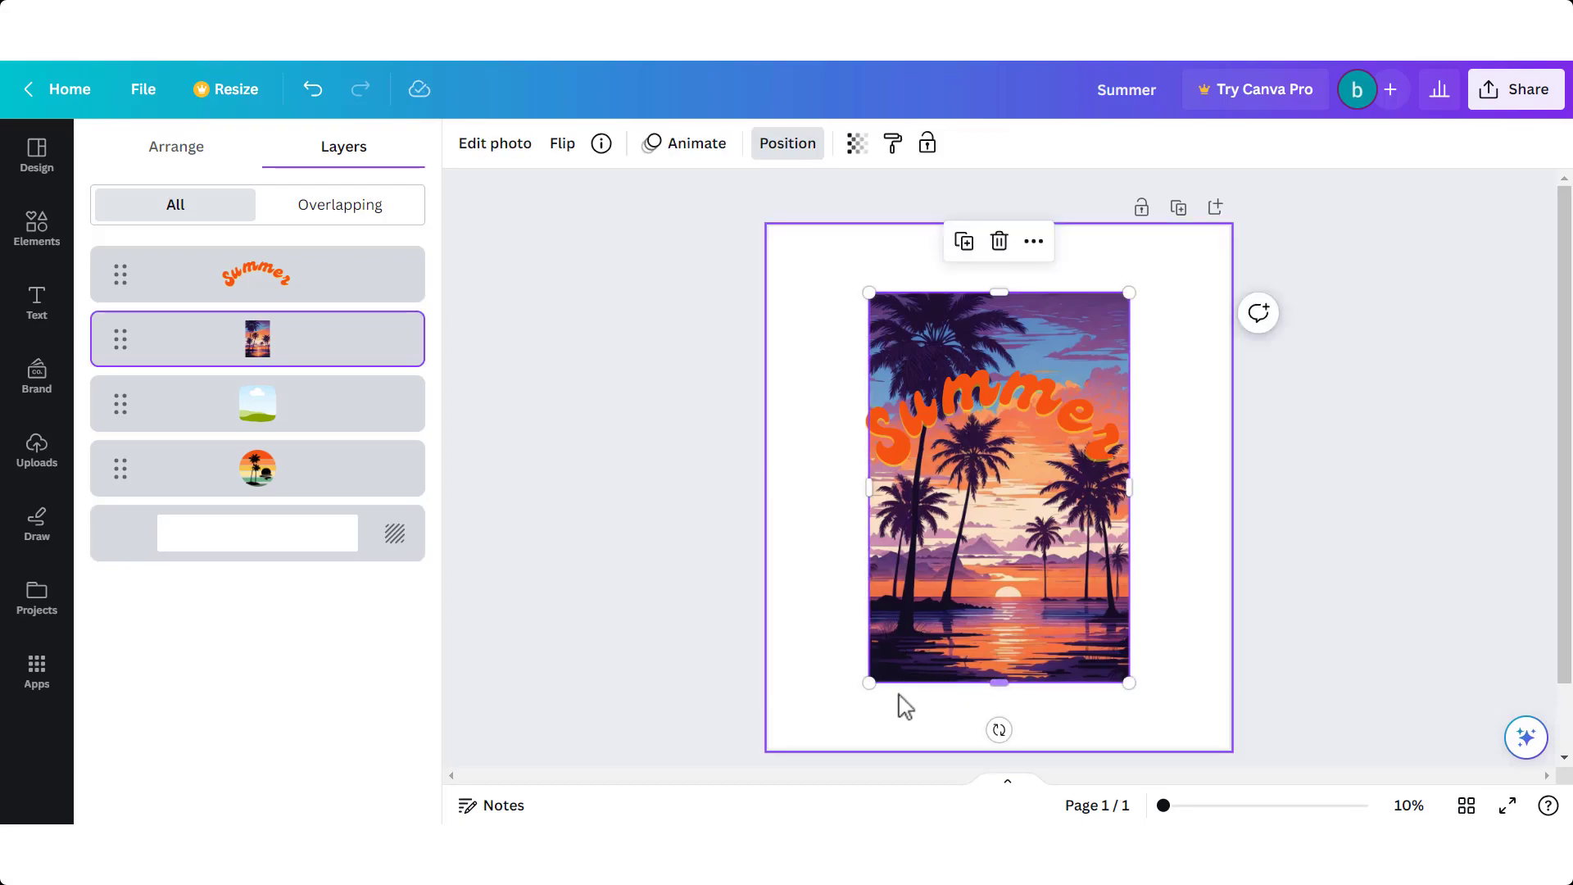
{"action": "mouse_move", "coordinate": [869, 683]}
{"action": "left_mouse_down"}
{"action": "mouse_move", "coordinate": [906, 598]}
{"action": "mouse_move", "coordinate": [971, 592]}
{"action": "left_mouse_up"}
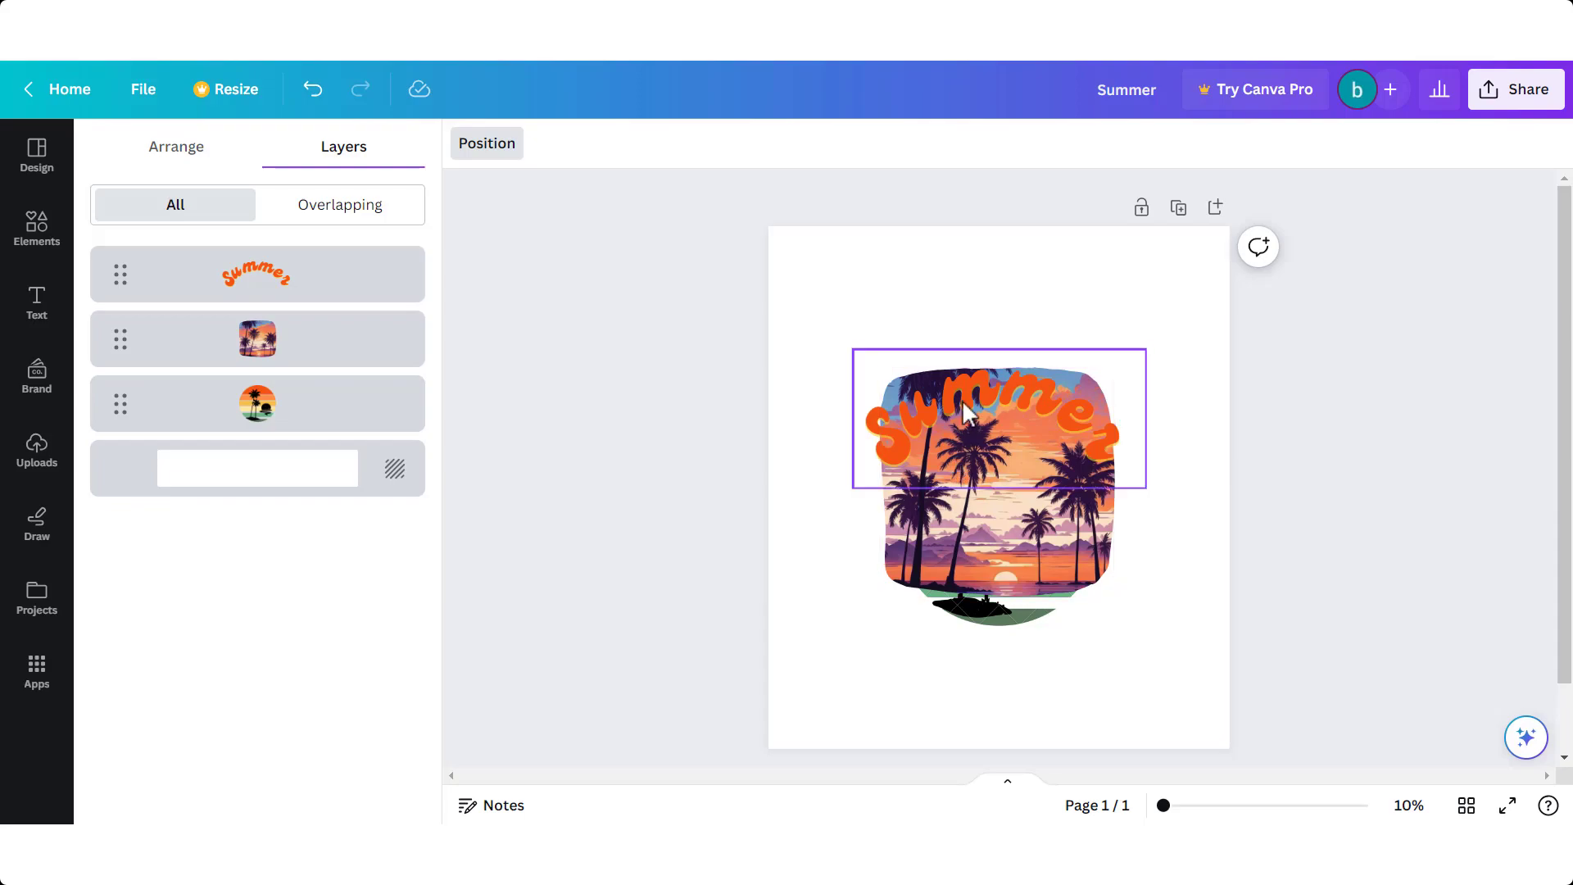
Delete the curved Summer text, centre the framed photo, and duplicate the page.
{"action": "left_click_drag", "start_coordinate": [971, 405], "coordinate": [958, 296]}
{"action": "key", "text": "Delete"}
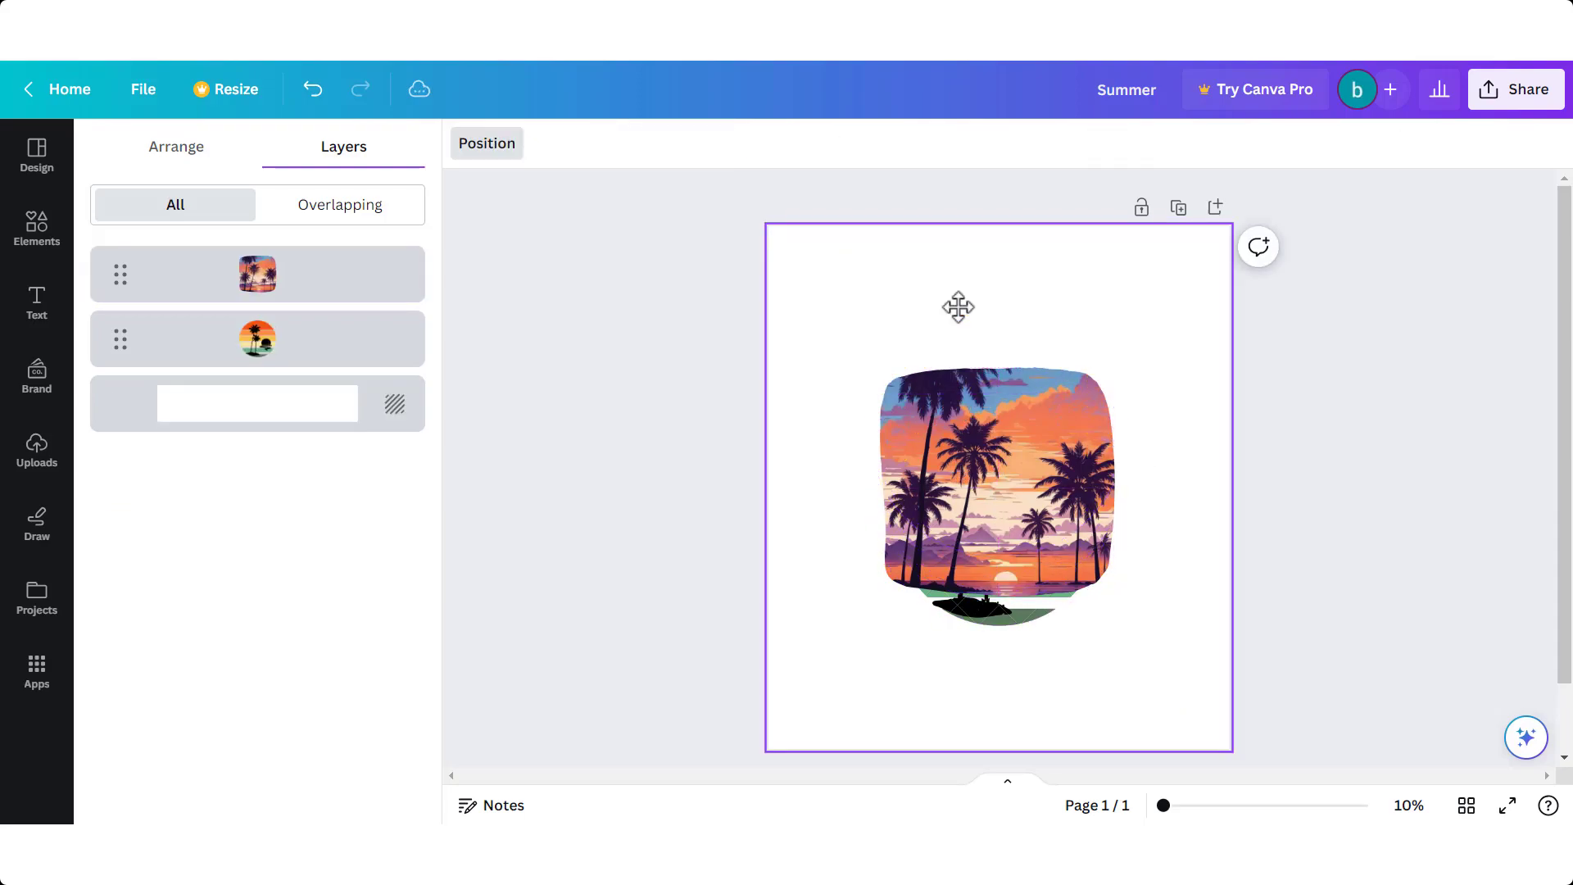
{"action": "left_click_drag", "start_coordinate": [993, 541], "coordinate": [993, 570]}
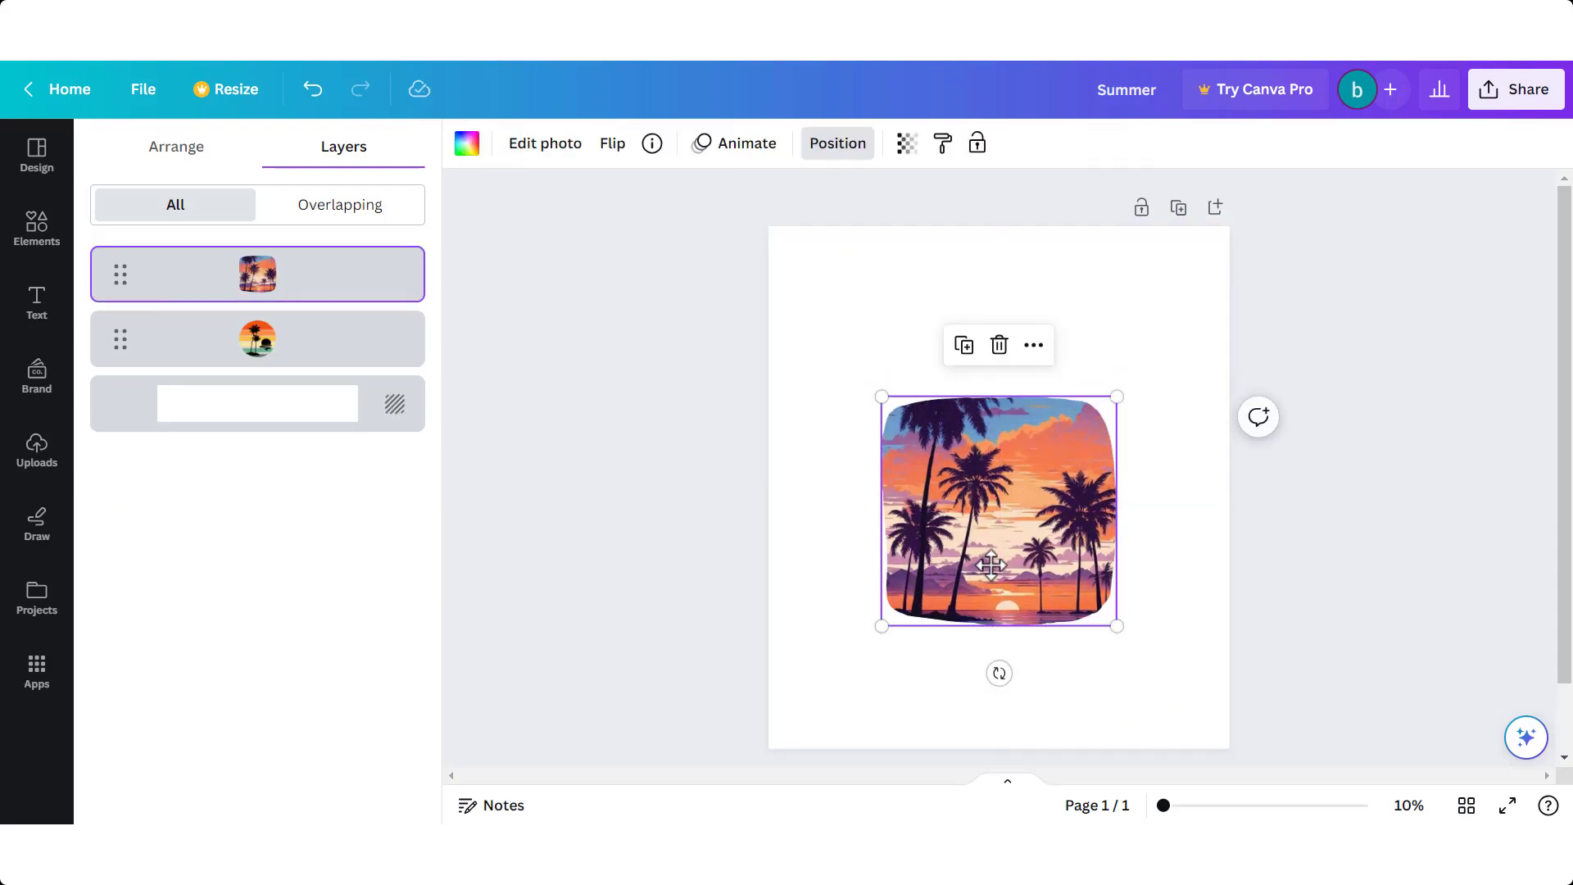
{"action": "left_click", "coordinate": [1178, 210]}
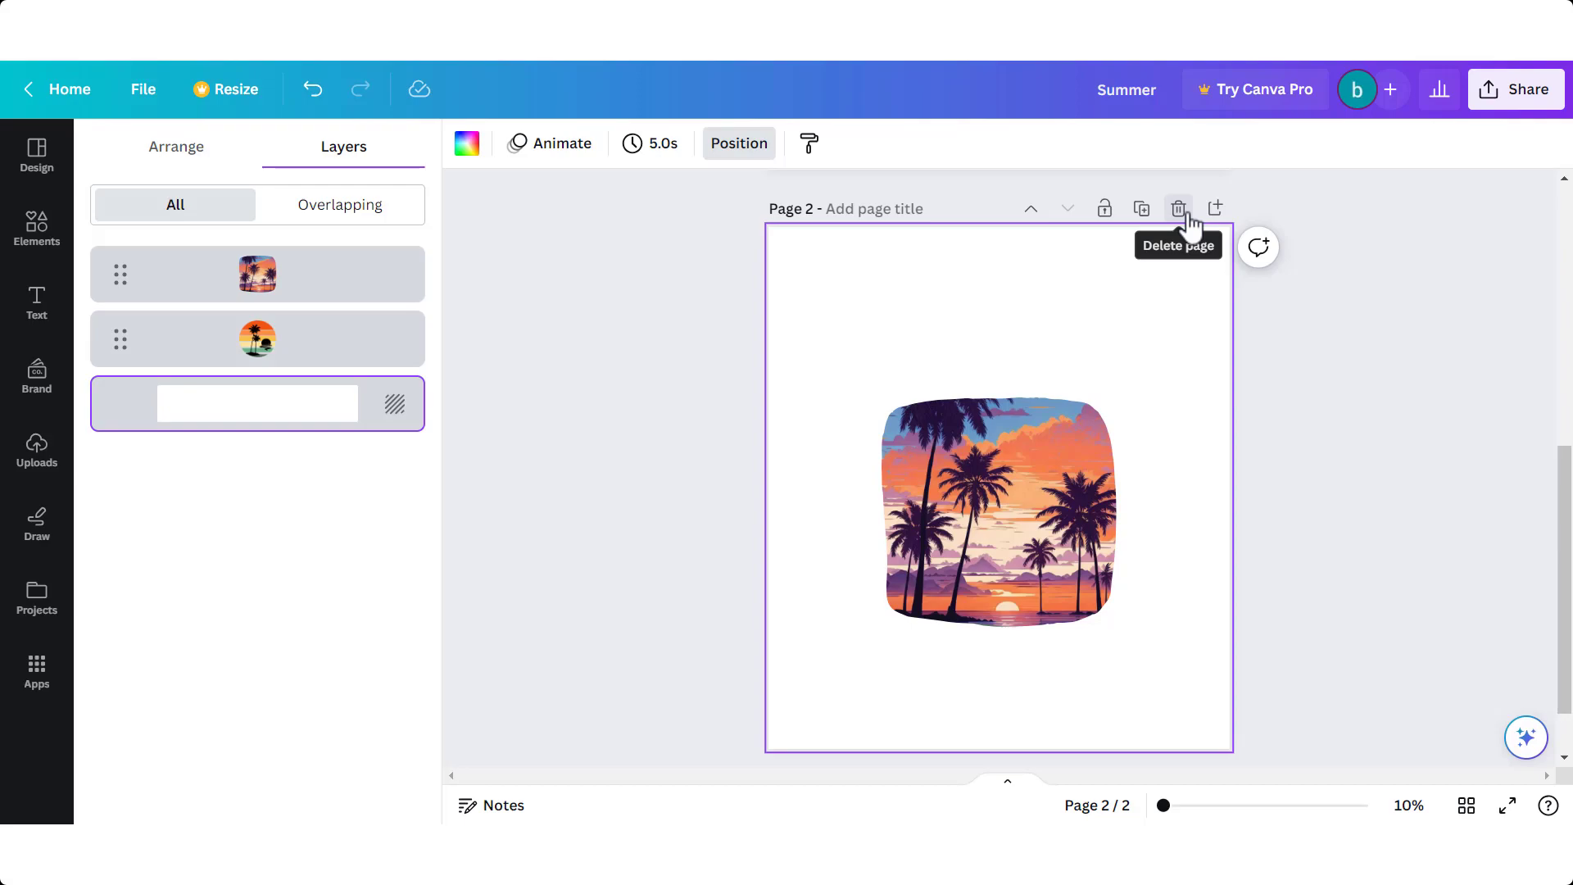
Try orange, mauve, red, coral and white page backgrounds, settling on muted purple.
{"action": "left_click", "coordinate": [466, 144]}
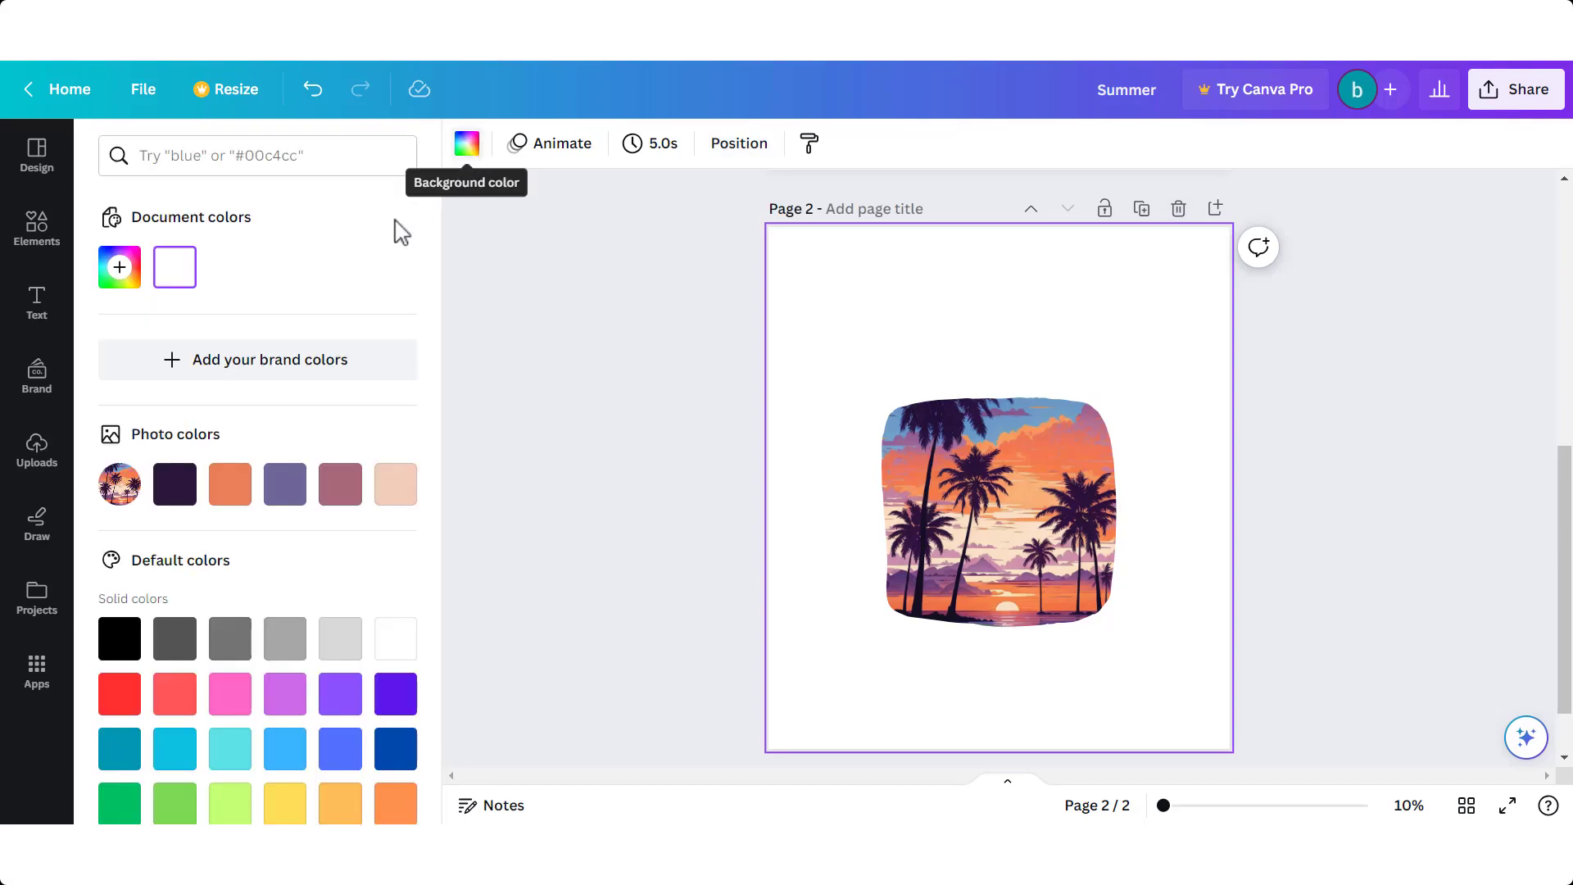
{"action": "left_click", "coordinate": [229, 483]}
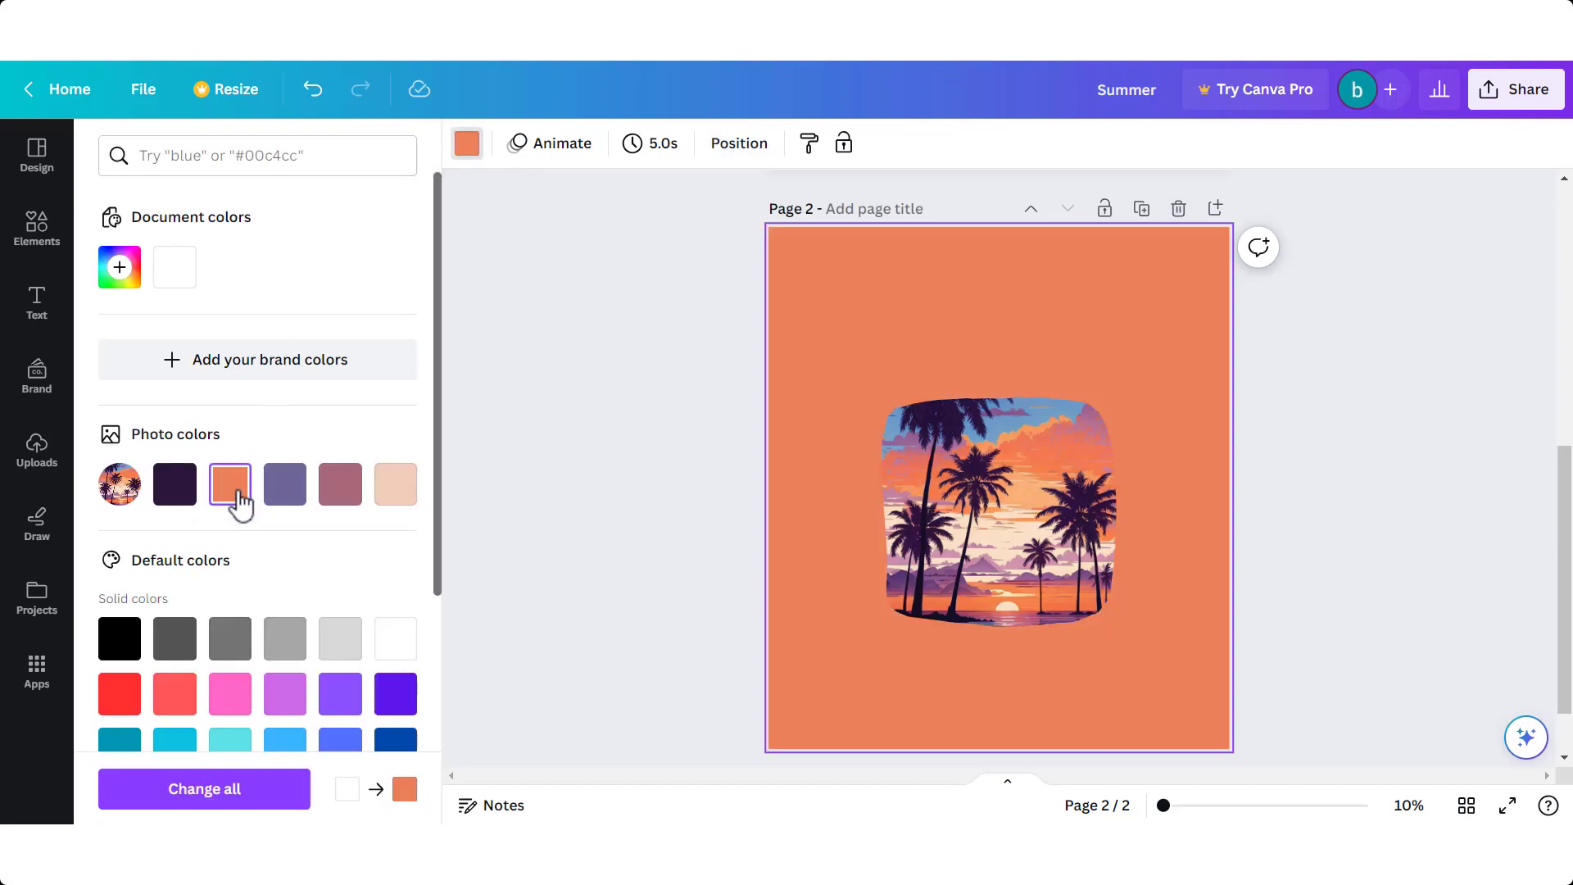
{"action": "left_click", "coordinate": [284, 492]}
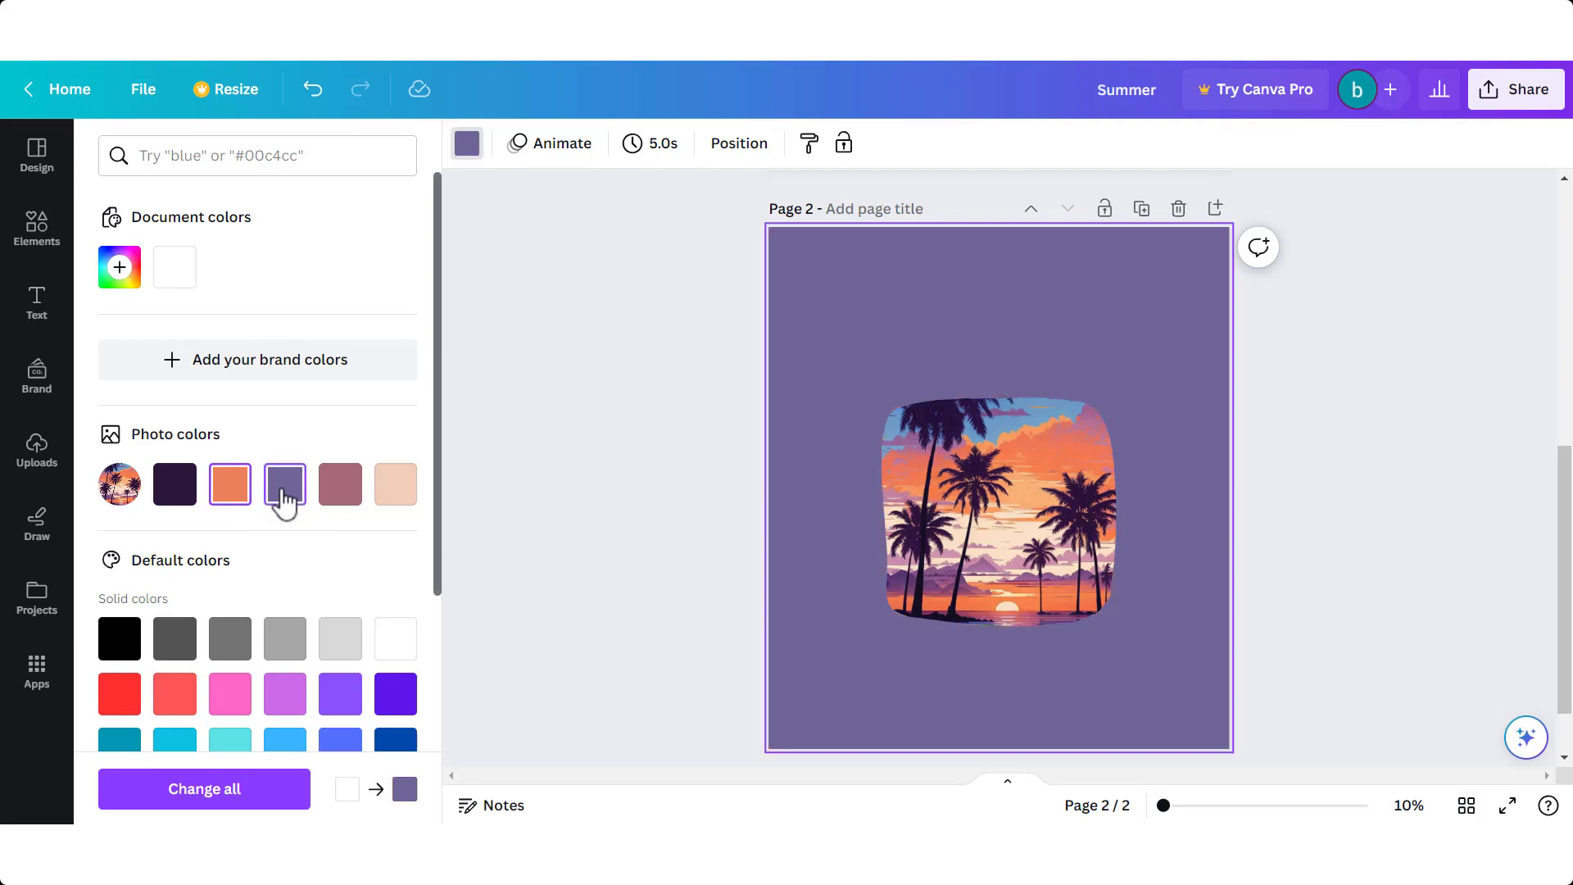
{"action": "left_click", "coordinate": [338, 491]}
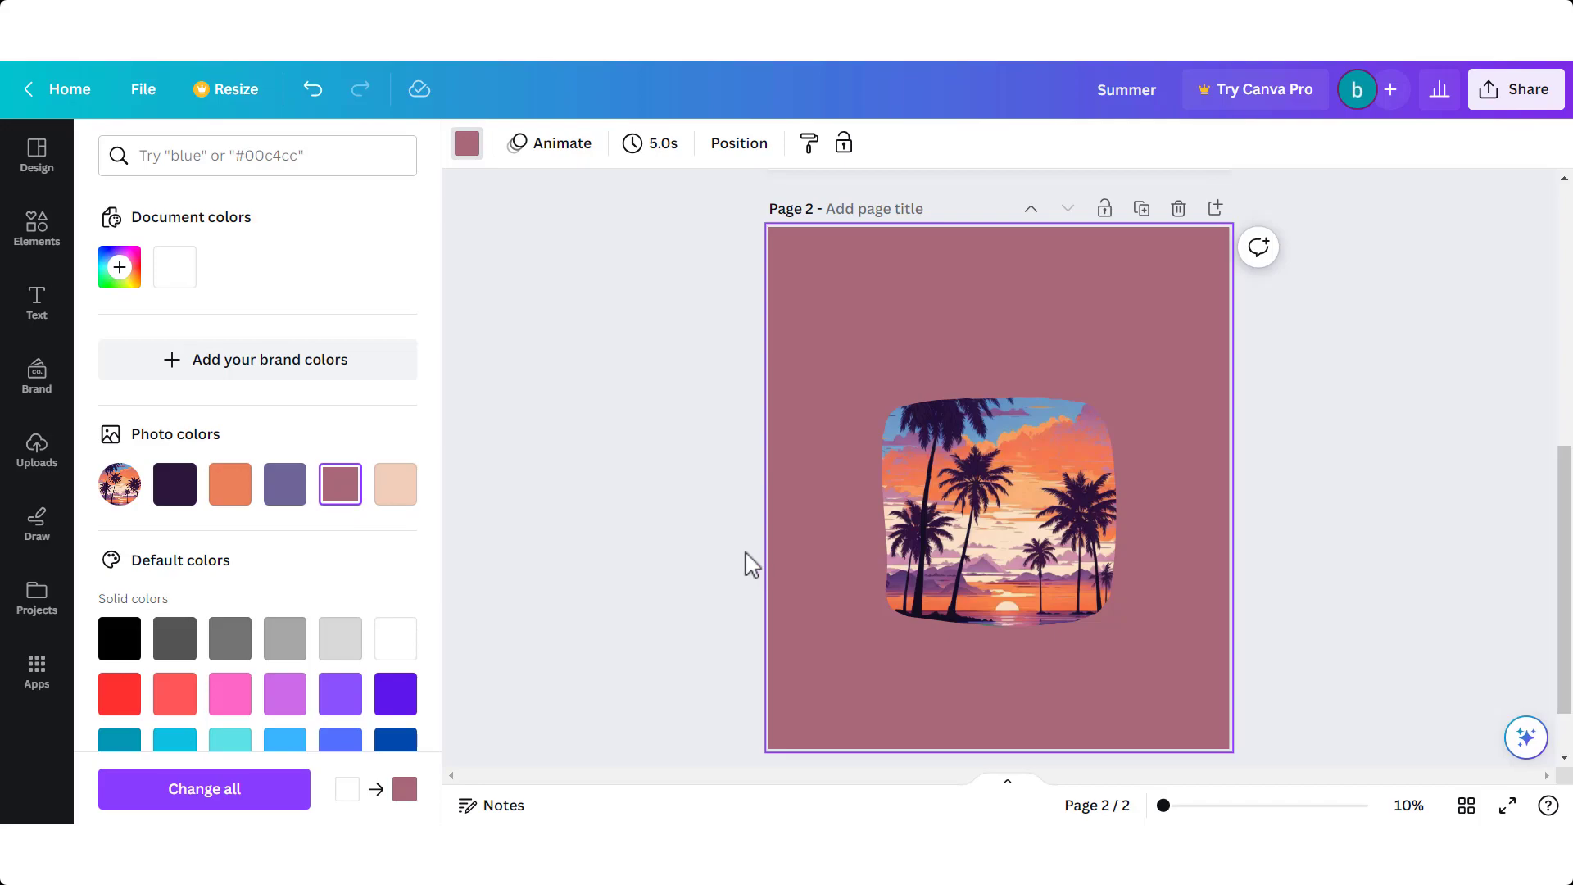
{"action": "scroll", "coordinate": [705, 517], "scroll_direction": "up", "scroll_amount": 5}
{"action": "scroll", "coordinate": [707, 516], "scroll_direction": "down", "scroll_amount": 5}
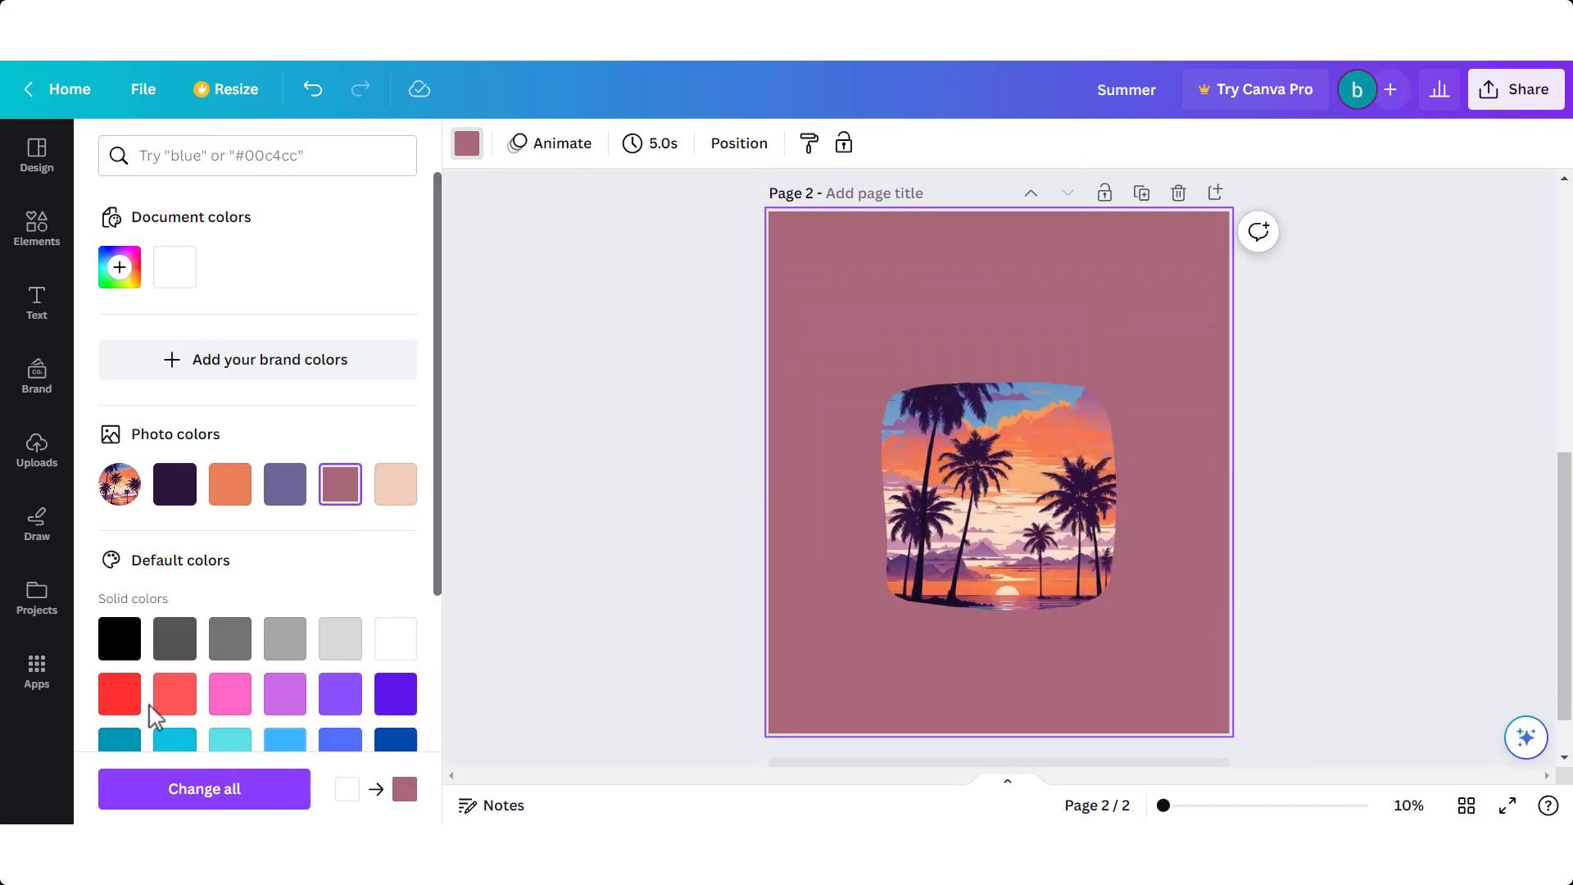
{"action": "left_click", "coordinate": [123, 696]}
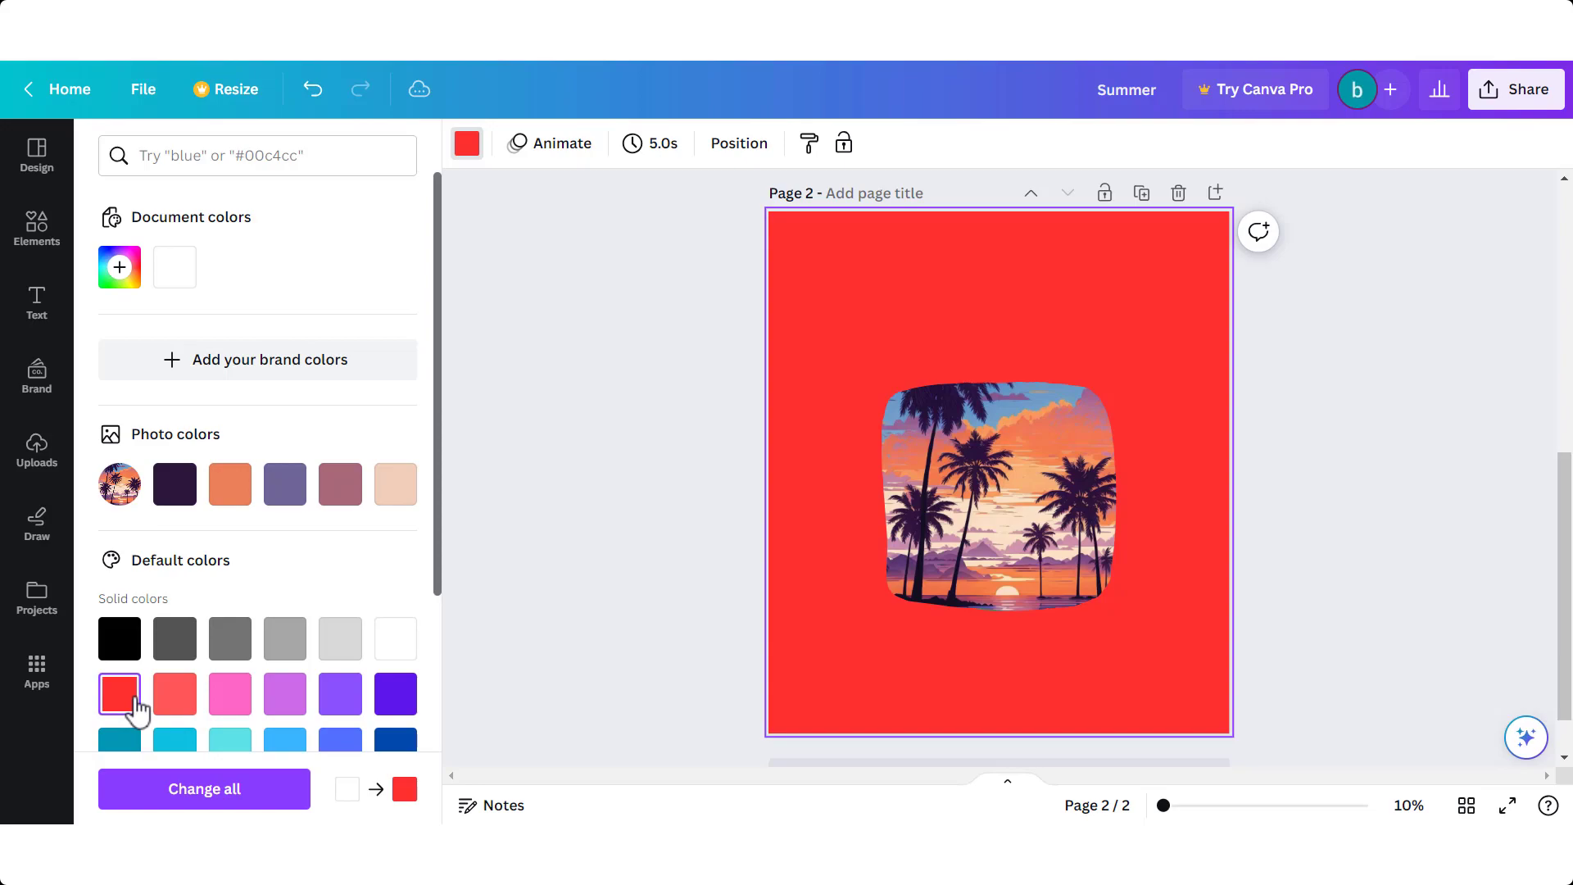
{"action": "left_click", "coordinate": [180, 701]}
{"action": "left_click", "coordinate": [393, 646]}
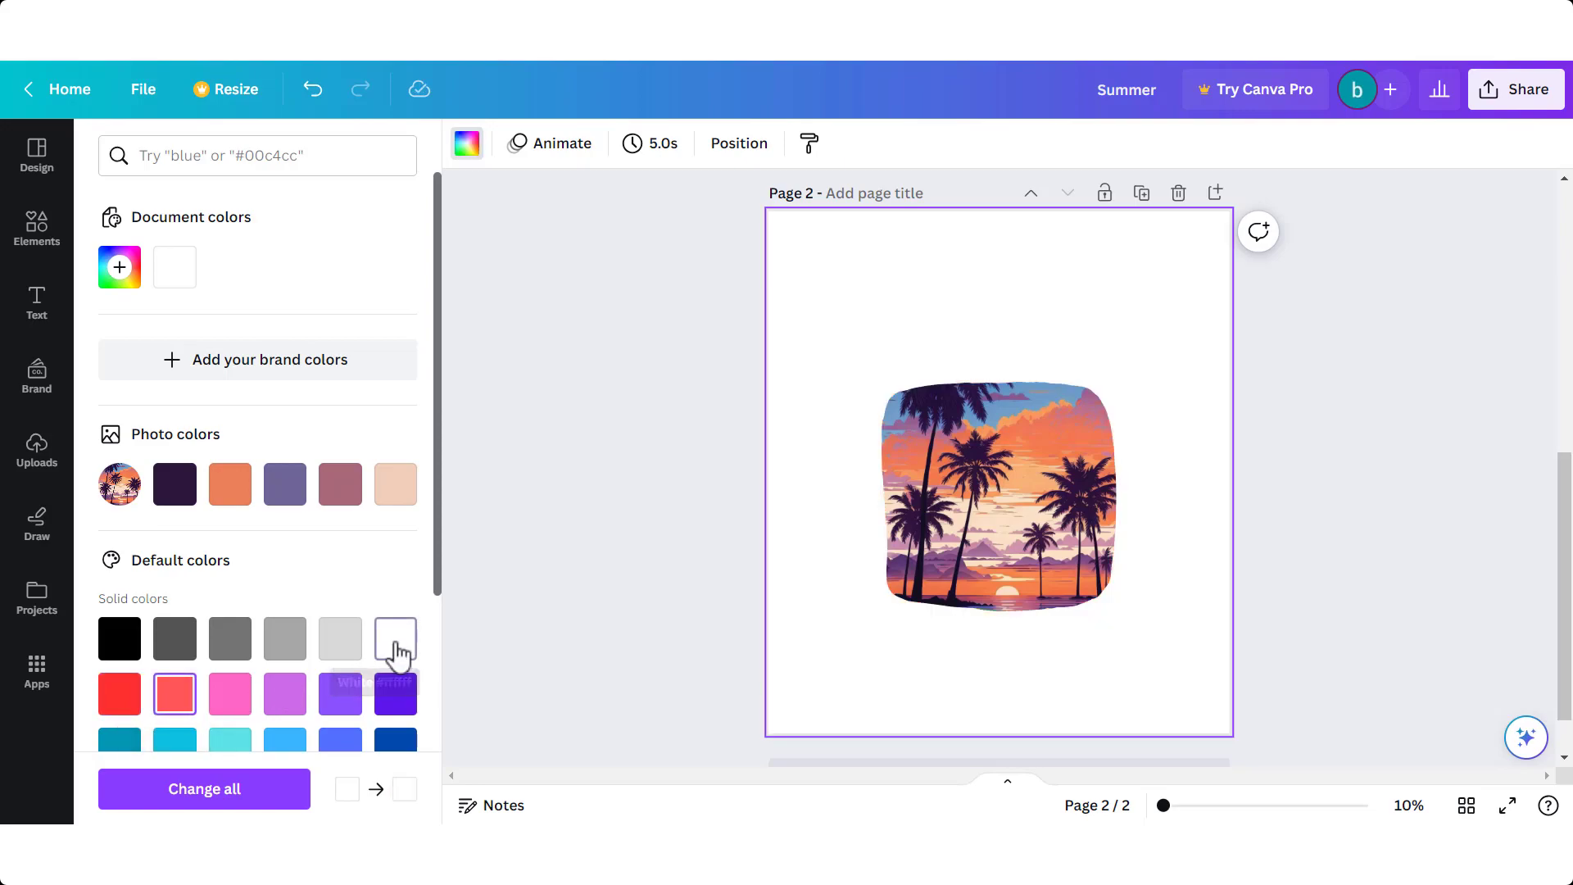
{"action": "left_click", "coordinate": [286, 501]}
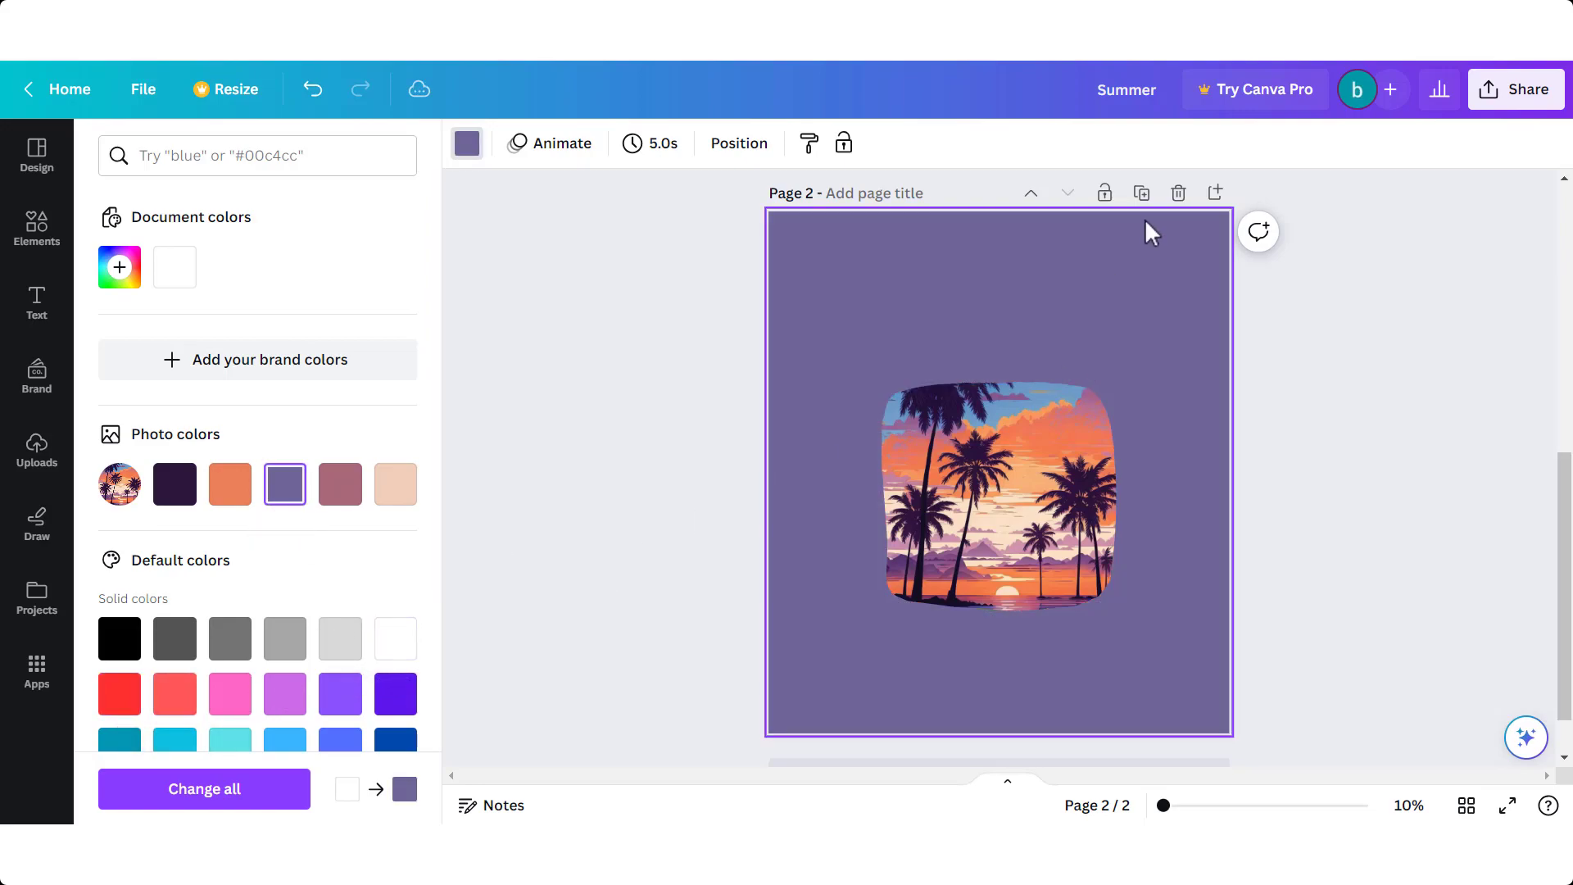
Duplicate the purple page and give the new copy an orange background.
{"action": "left_click", "coordinate": [1142, 193]}
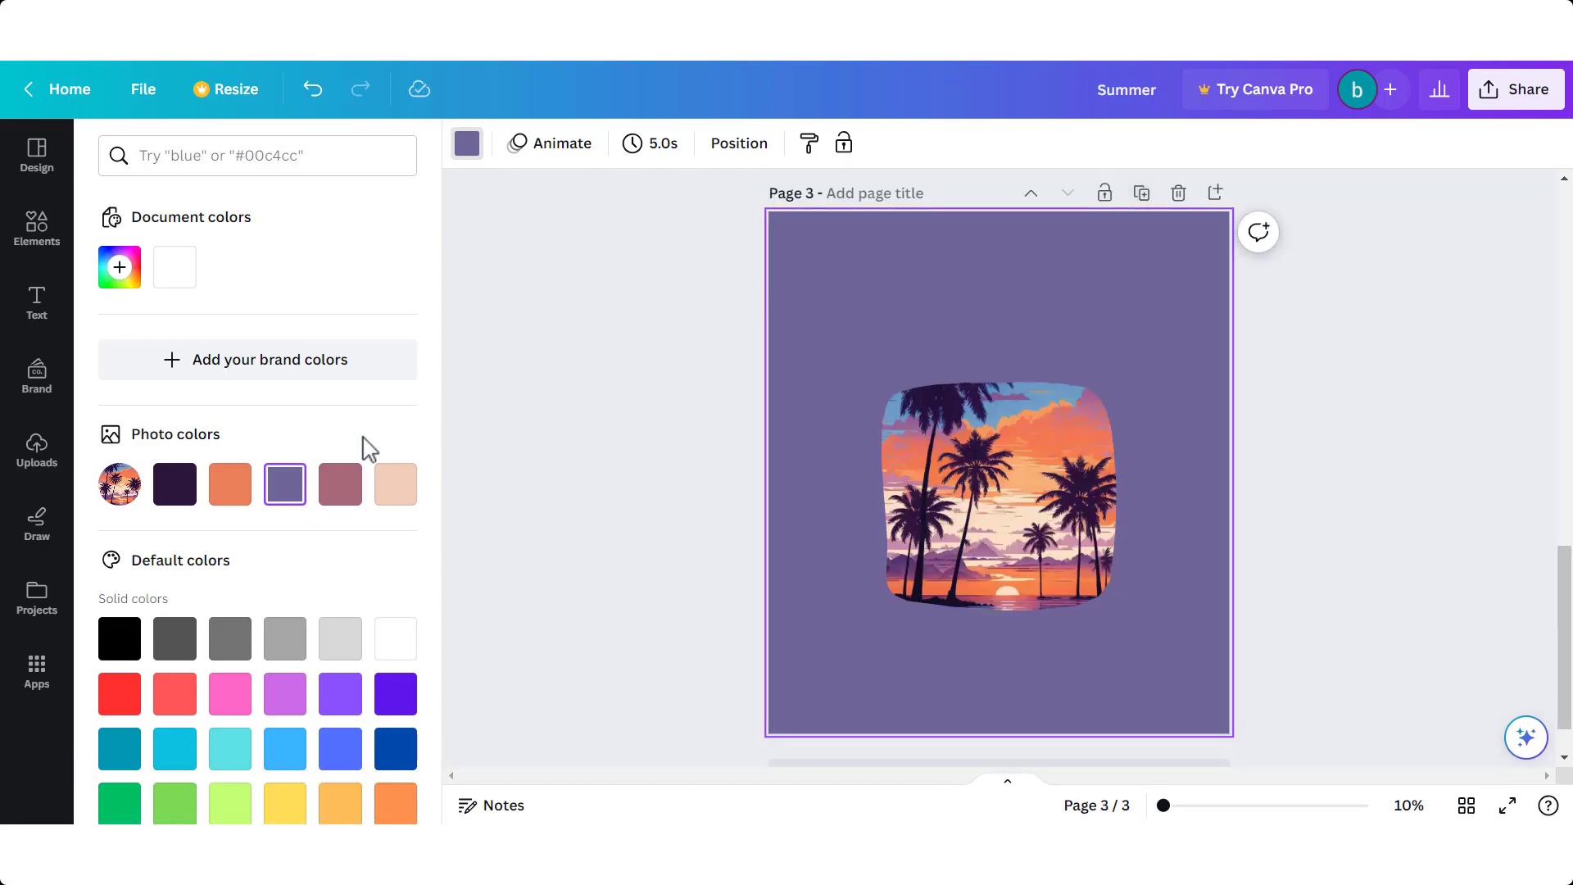
{"action": "left_click", "coordinate": [228, 498]}
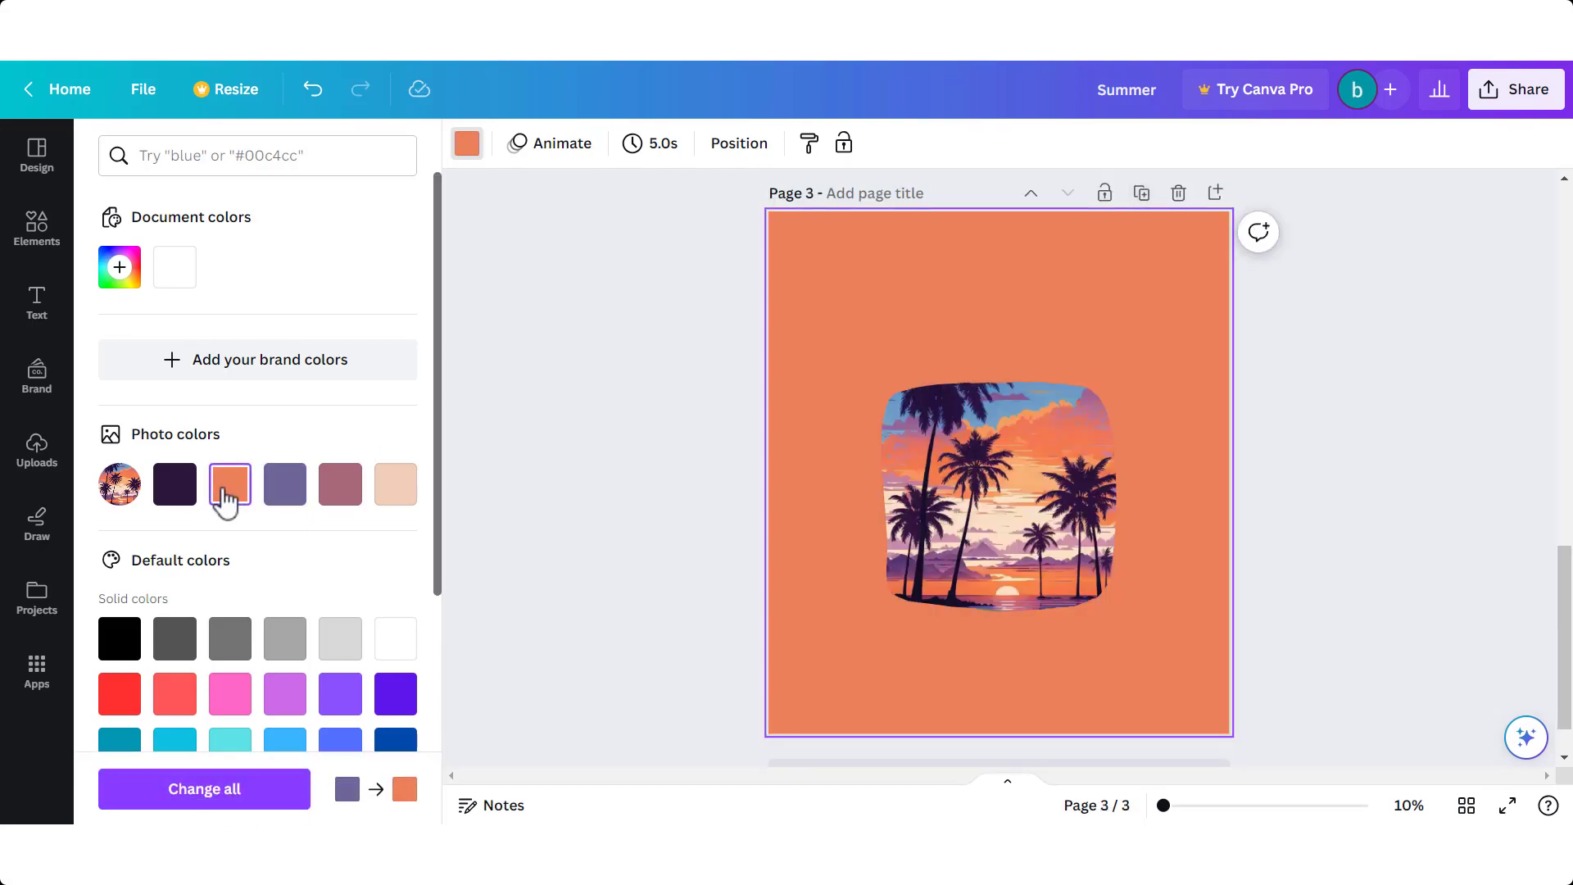
Download the Summer design as a PNG via Share.
{"action": "left_click", "coordinate": [1502, 105]}
{"action": "left_click", "coordinate": [1388, 602]}
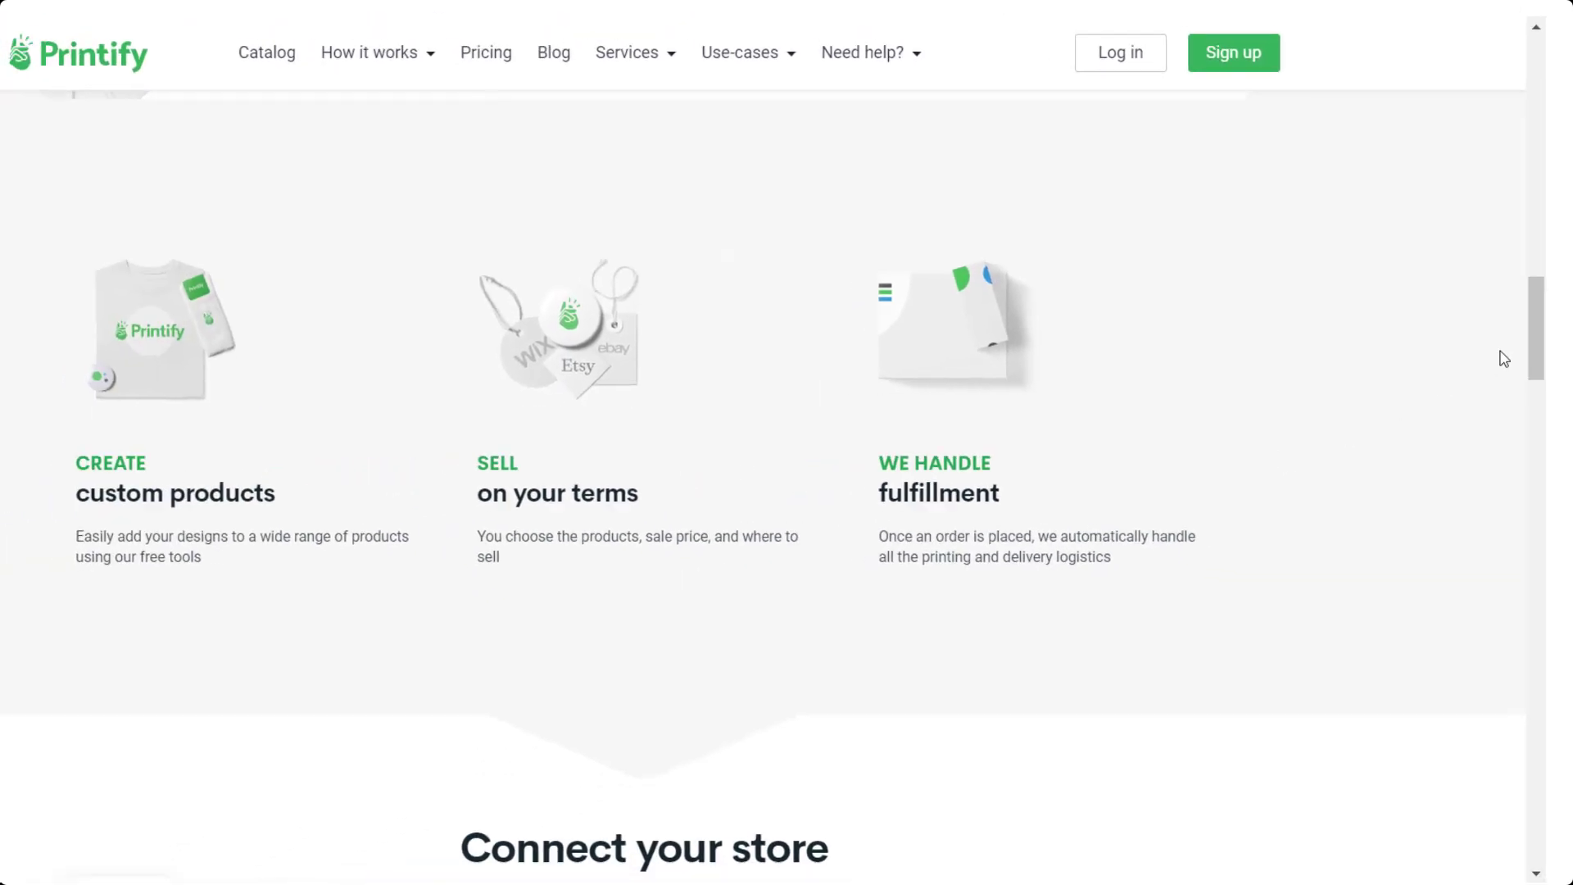
{"action": "left_click_drag", "start_coordinate": [1564, 365], "coordinate": [1564, 434]}
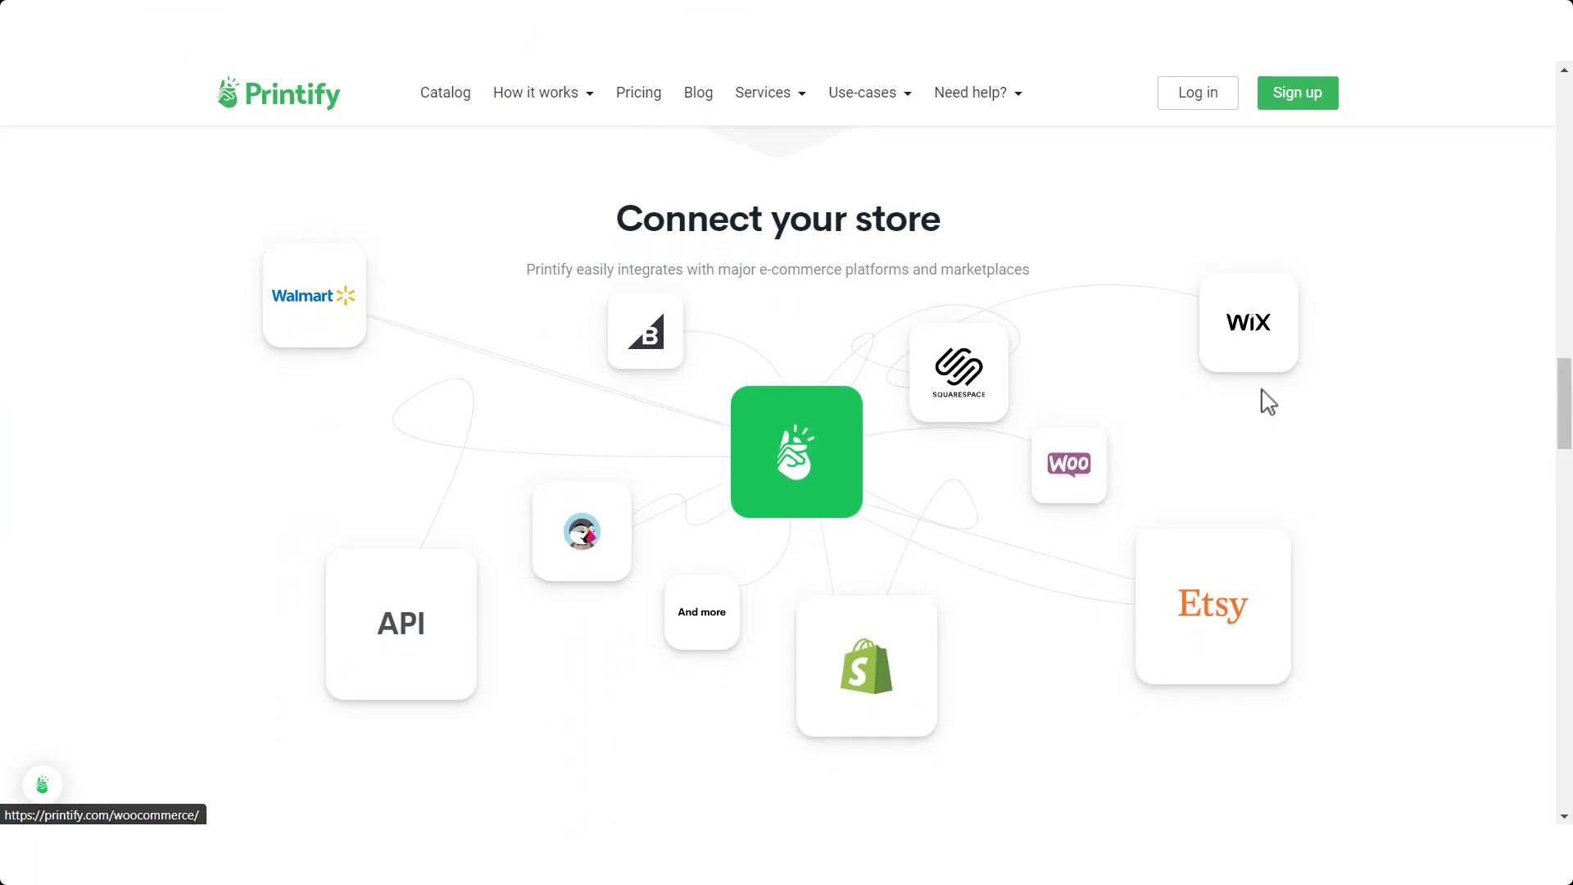
{"action": "left_click_drag", "start_coordinate": [1565, 427], "coordinate": [1567, 663]}
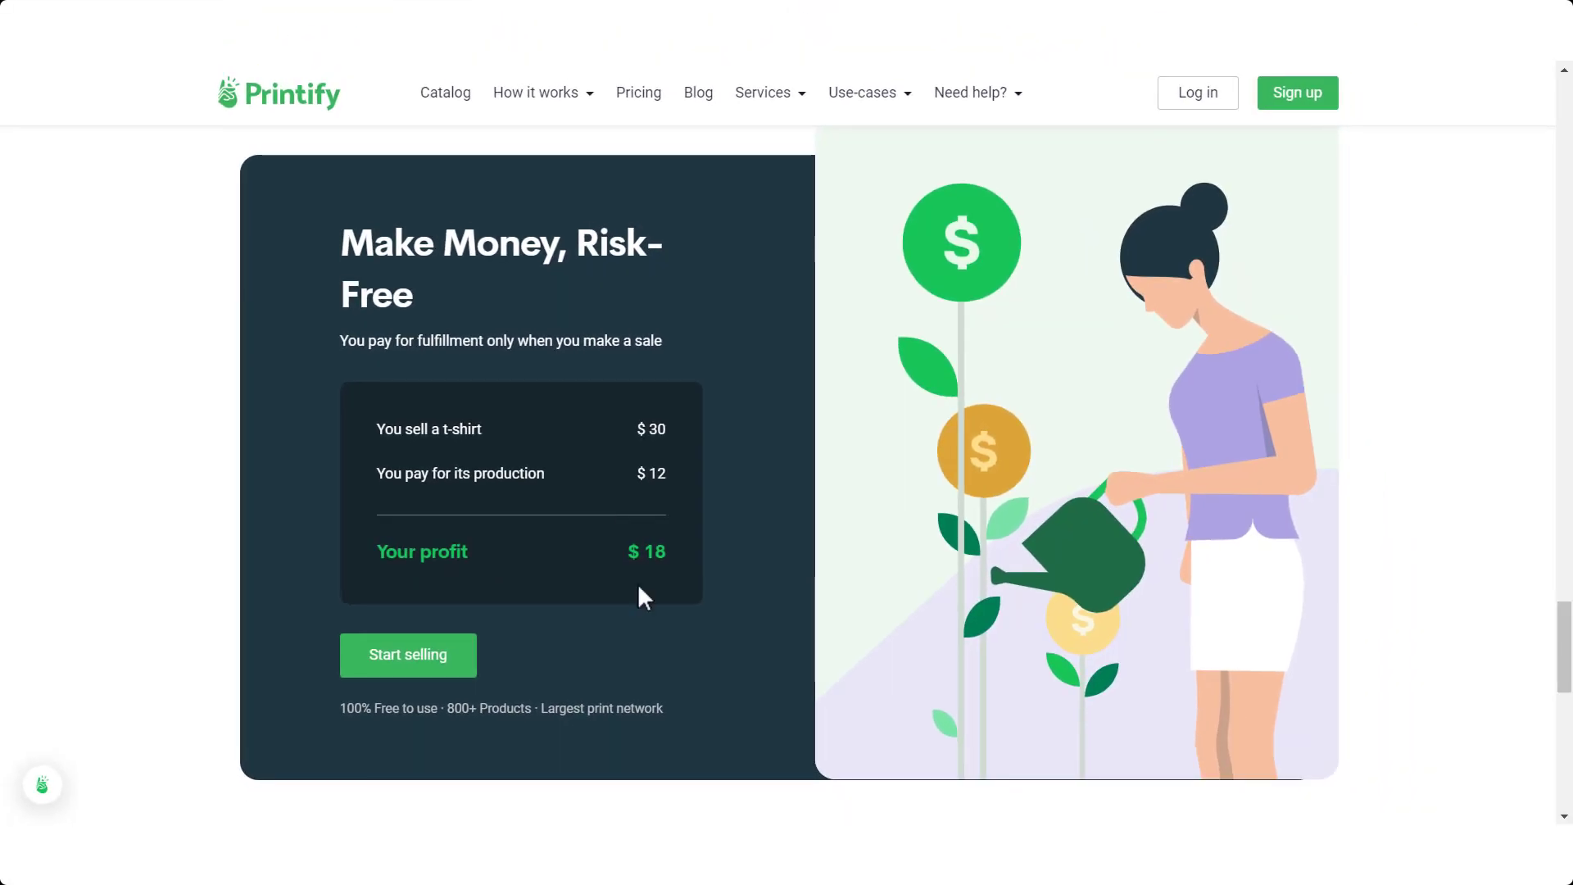
Start Printify sign-up from the homepage navigation bar.
{"action": "left_click", "coordinate": [1278, 120]}
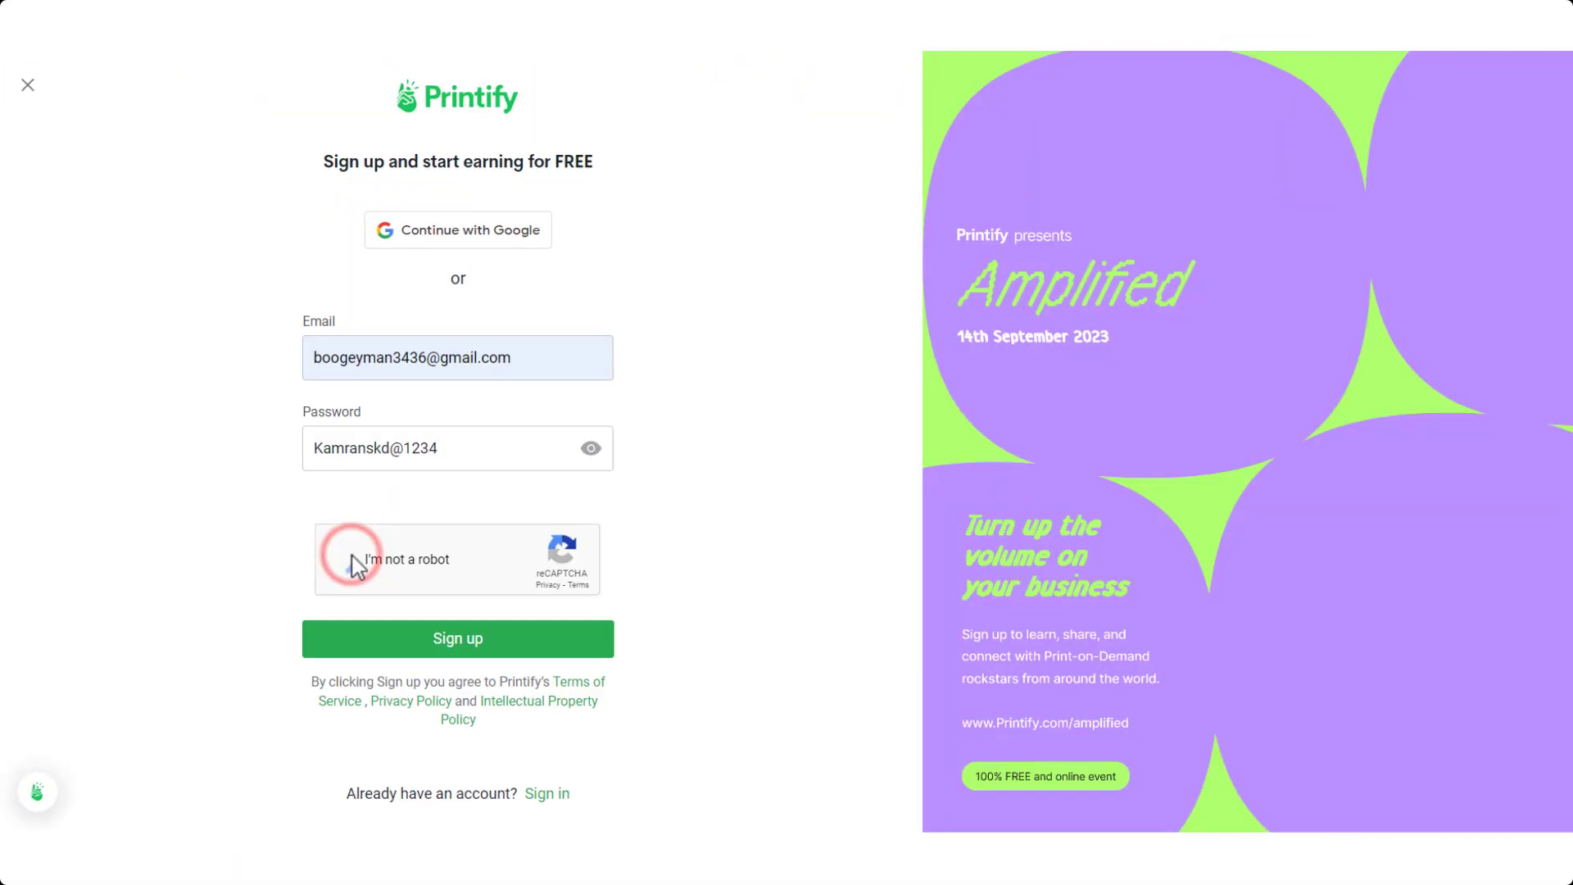
Pass the reCAPTCHA robot check and submit the Printify sign-up form.
{"action": "left_click", "coordinate": [355, 566]}
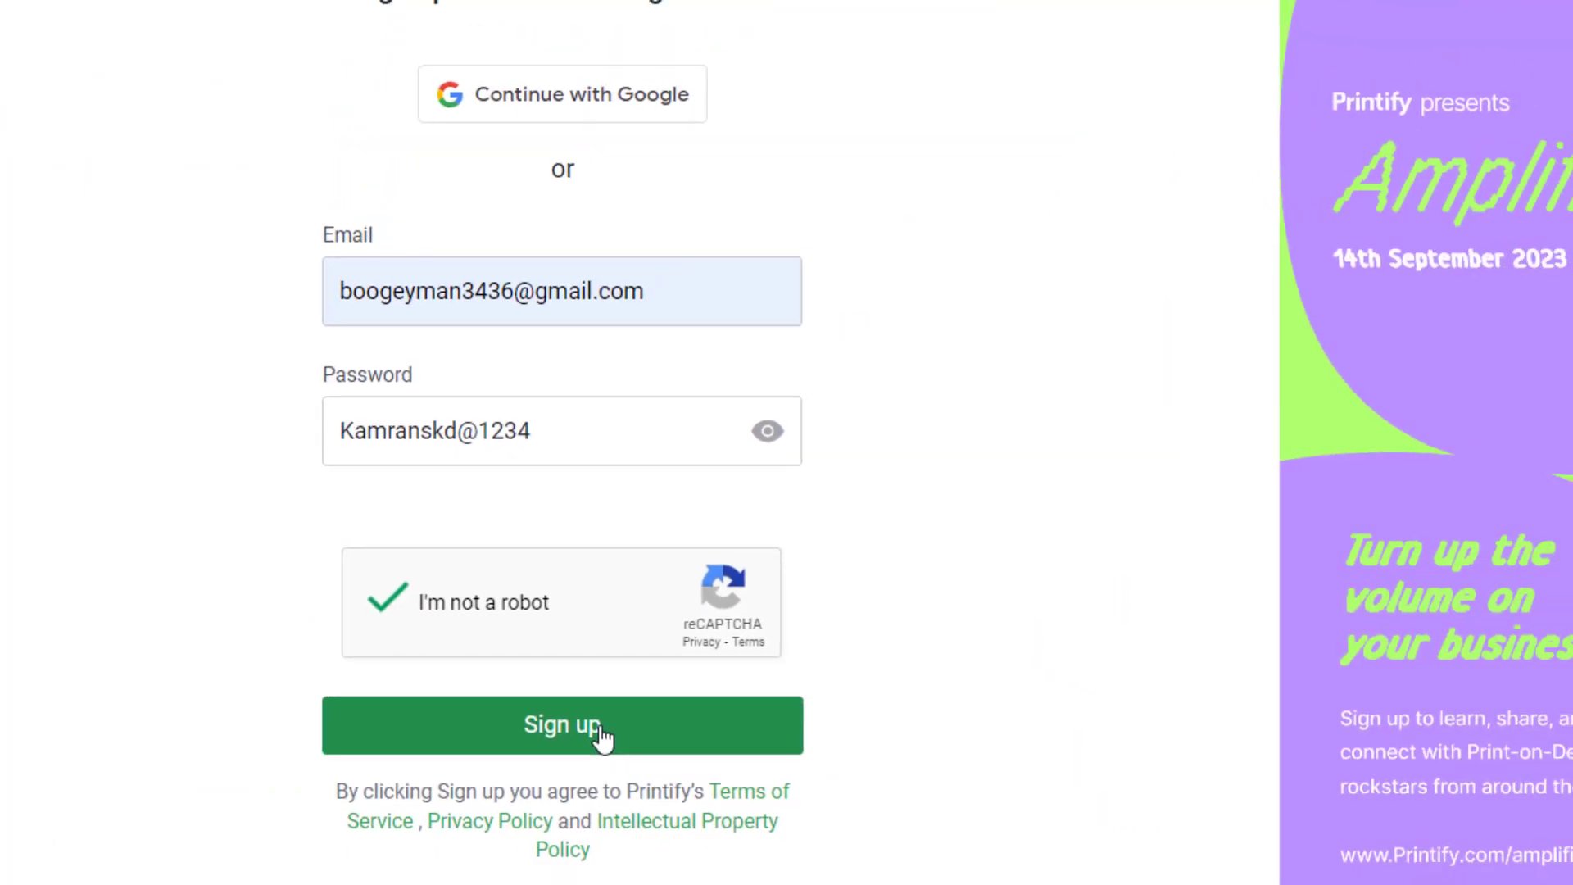
{"action": "left_click", "coordinate": [716, 805]}
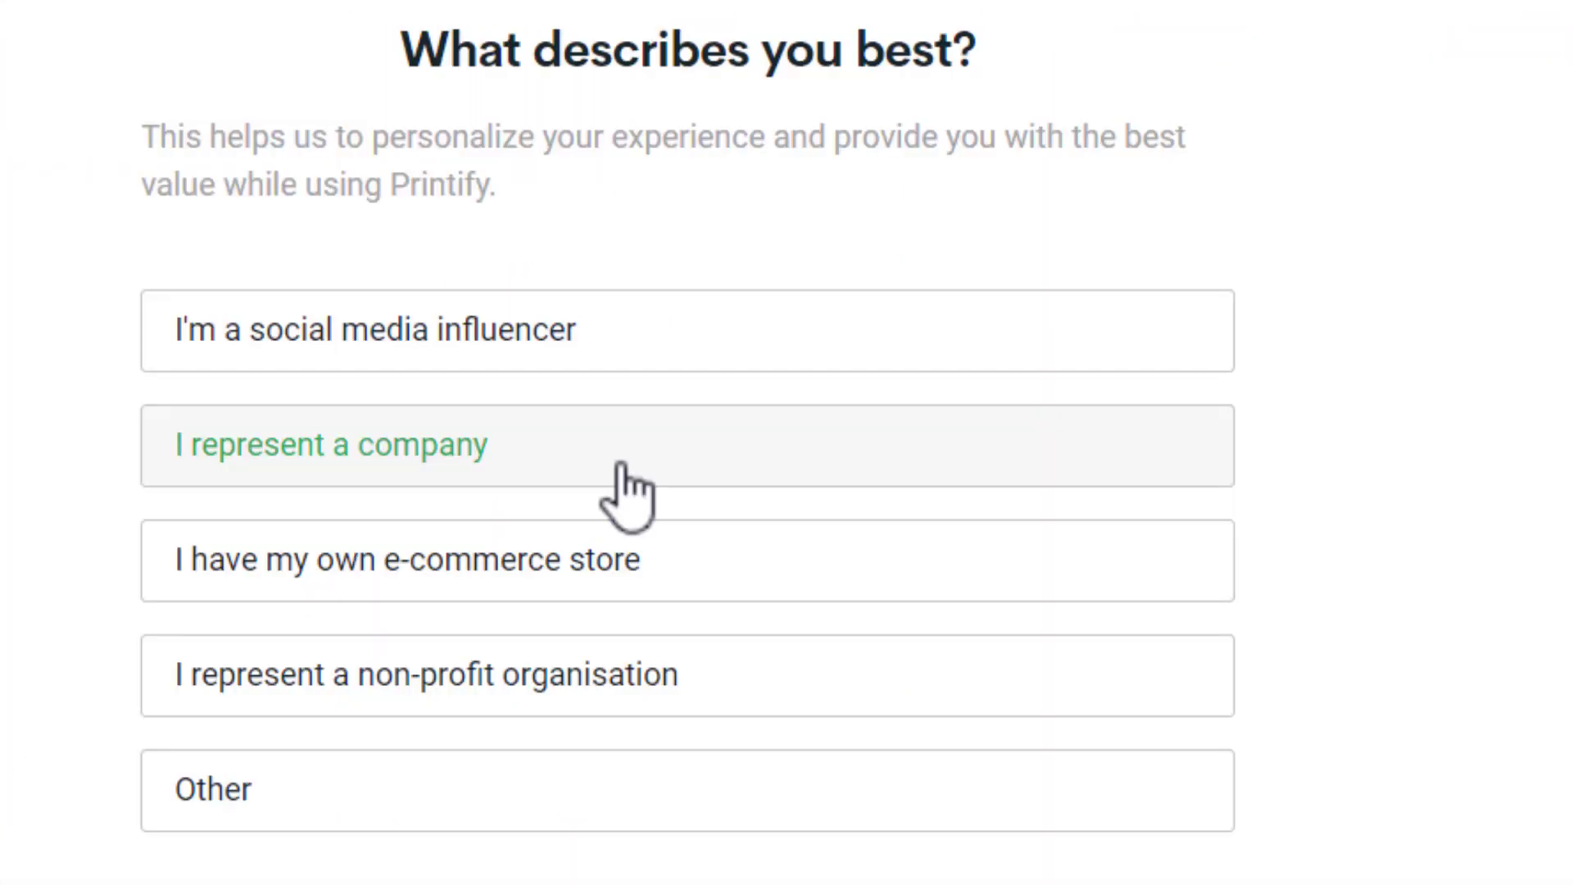
Answer onboarding: social media influencer, main objective, just exploring, found through Youtube.
{"action": "left_click", "coordinate": [683, 351]}
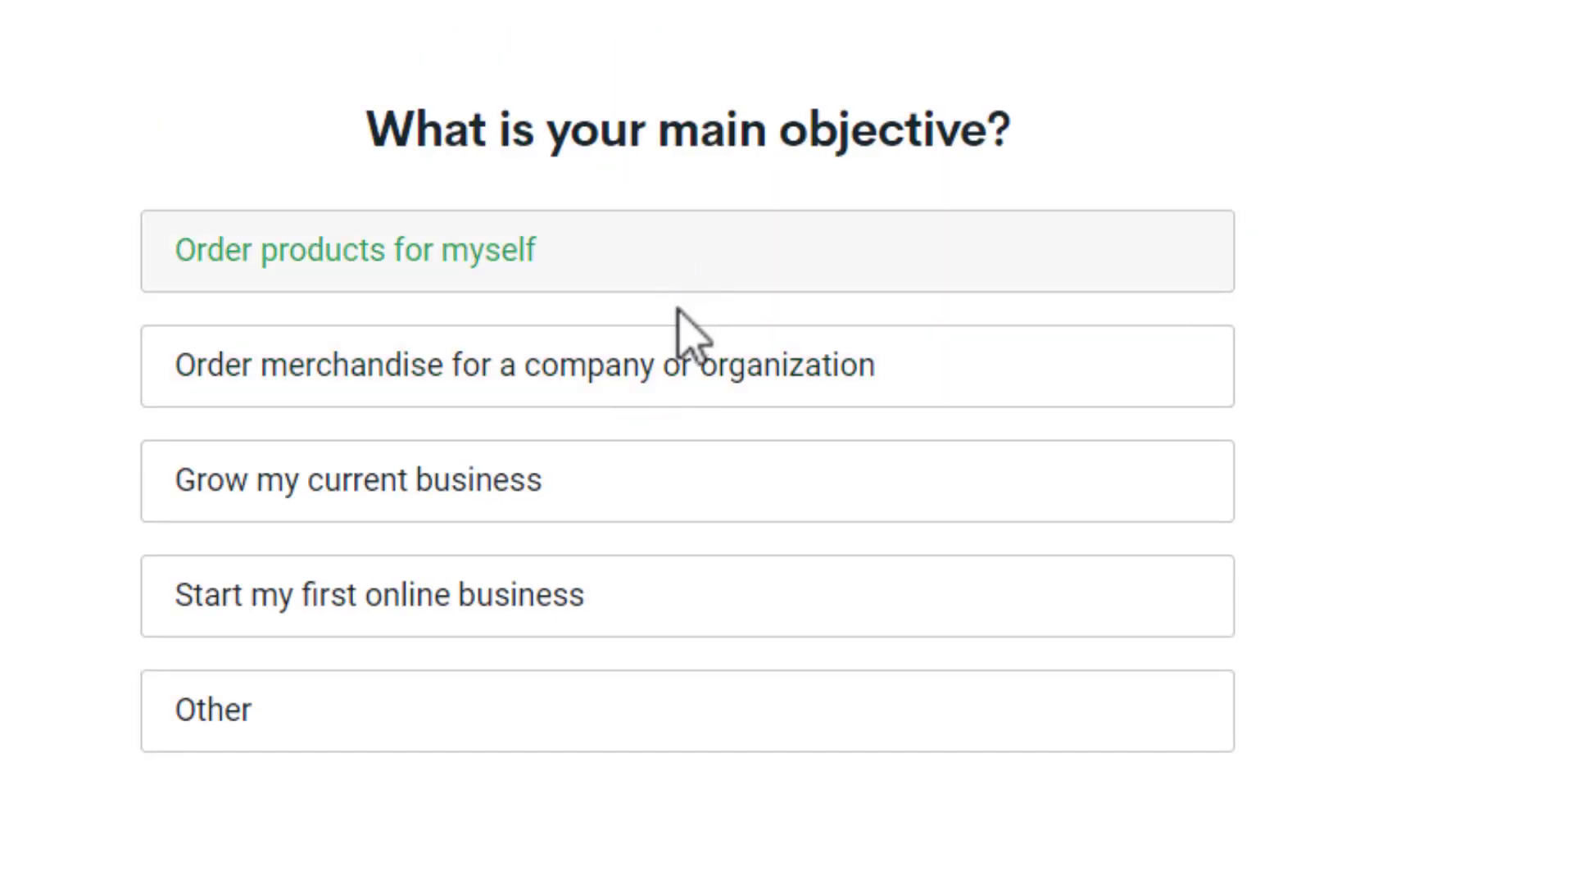
{"action": "left_click", "coordinate": [692, 578]}
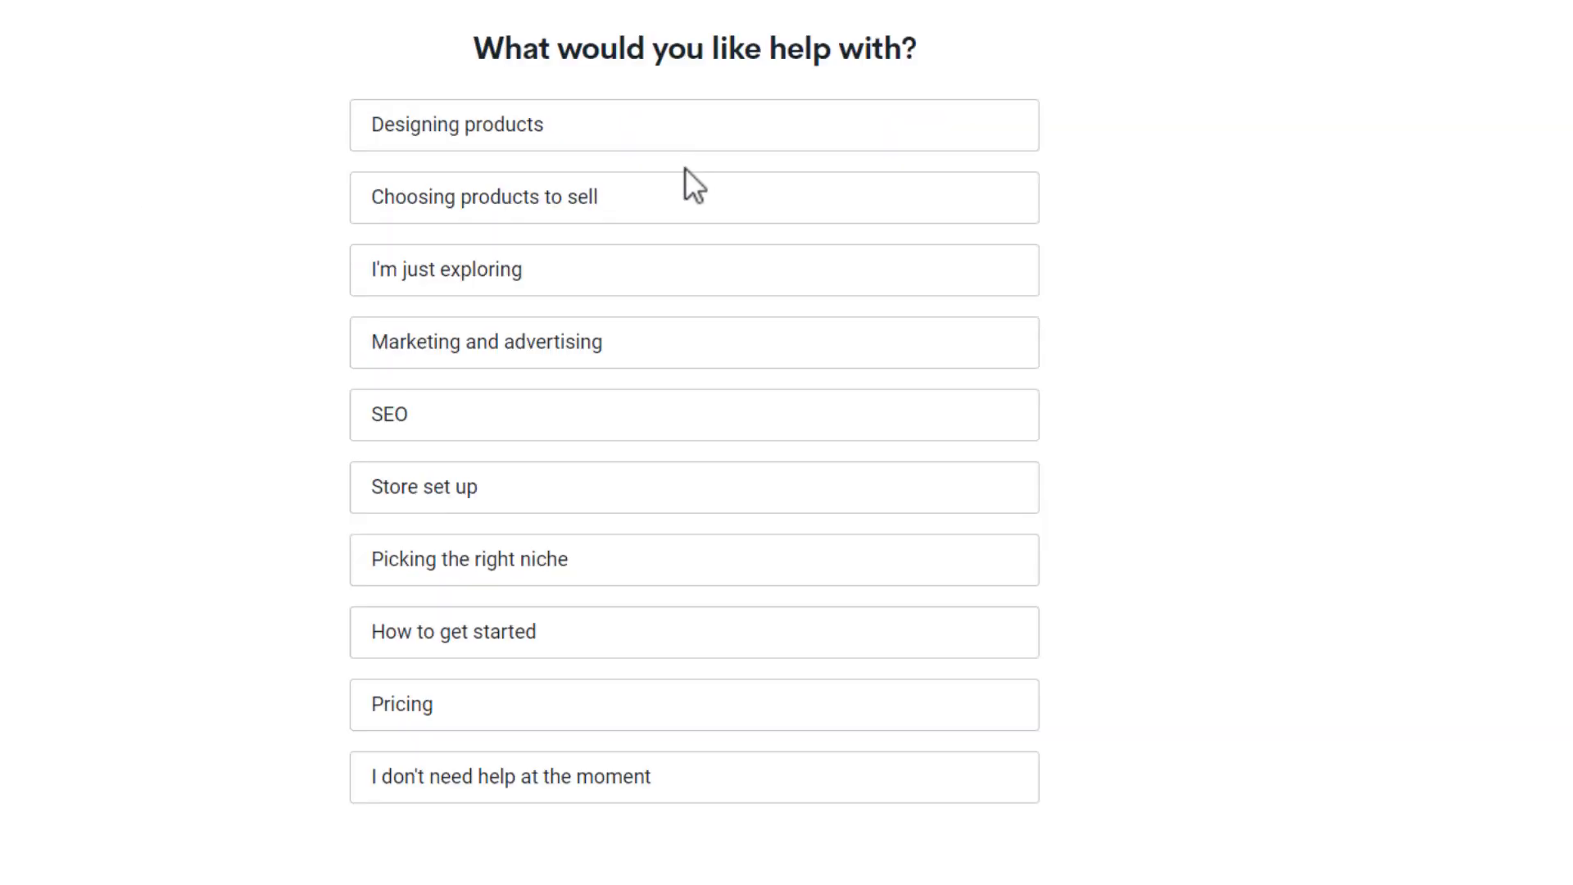
{"action": "left_click", "coordinate": [675, 273]}
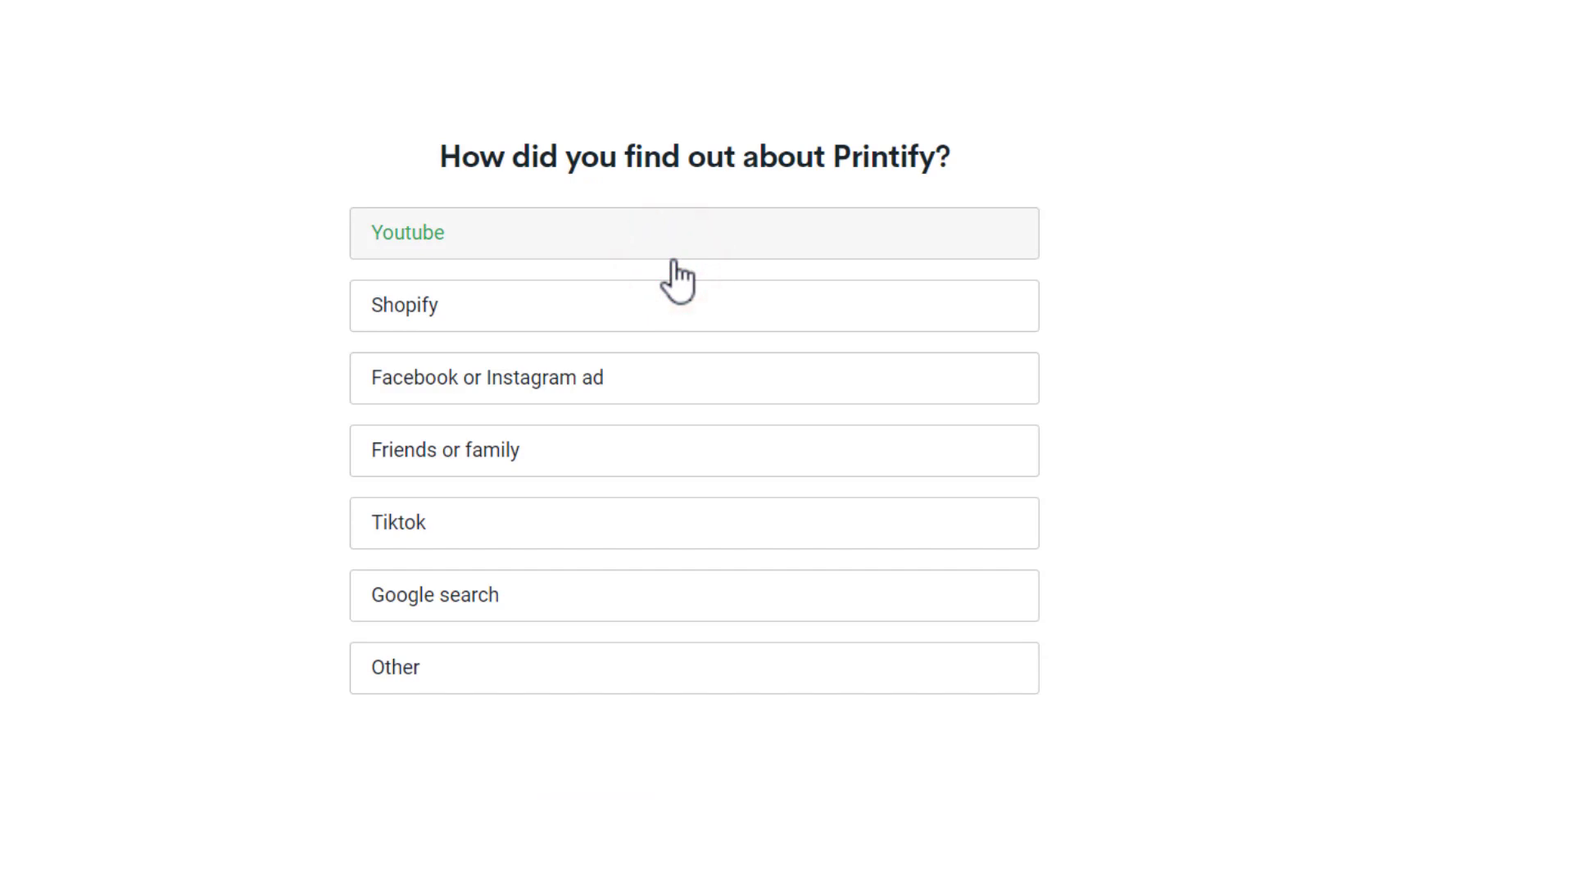
{"action": "left_click", "coordinate": [675, 261]}
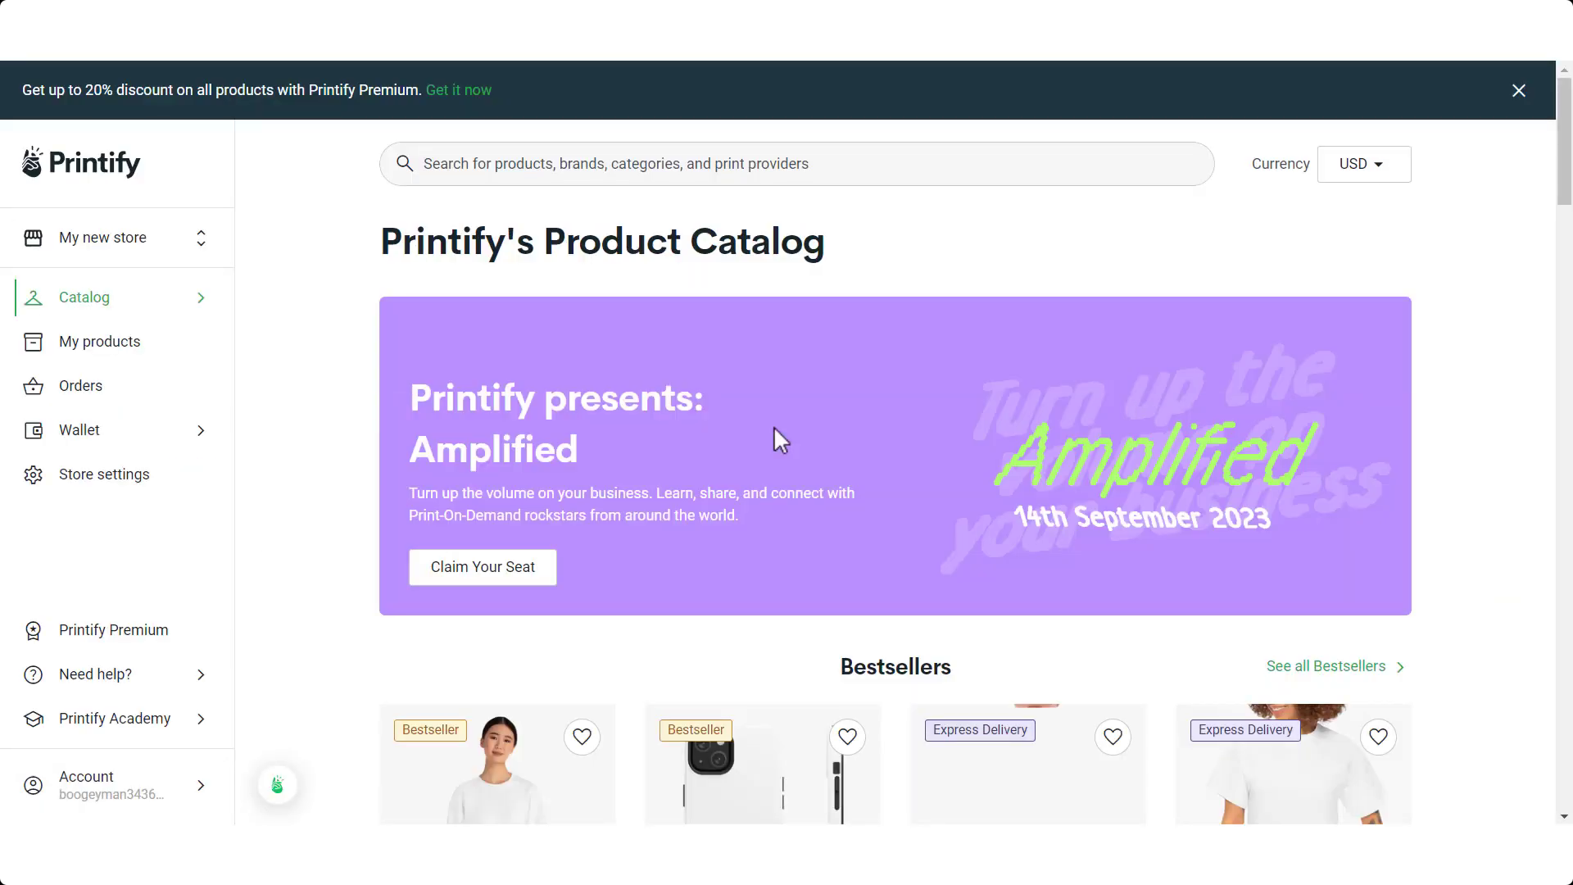
From all Bestsellers, start designing the Unisex Heavy Cotton Tee with PH Print Norden.
{"action": "left_click", "coordinate": [1279, 675]}
{"action": "left_click", "coordinate": [775, 491]}
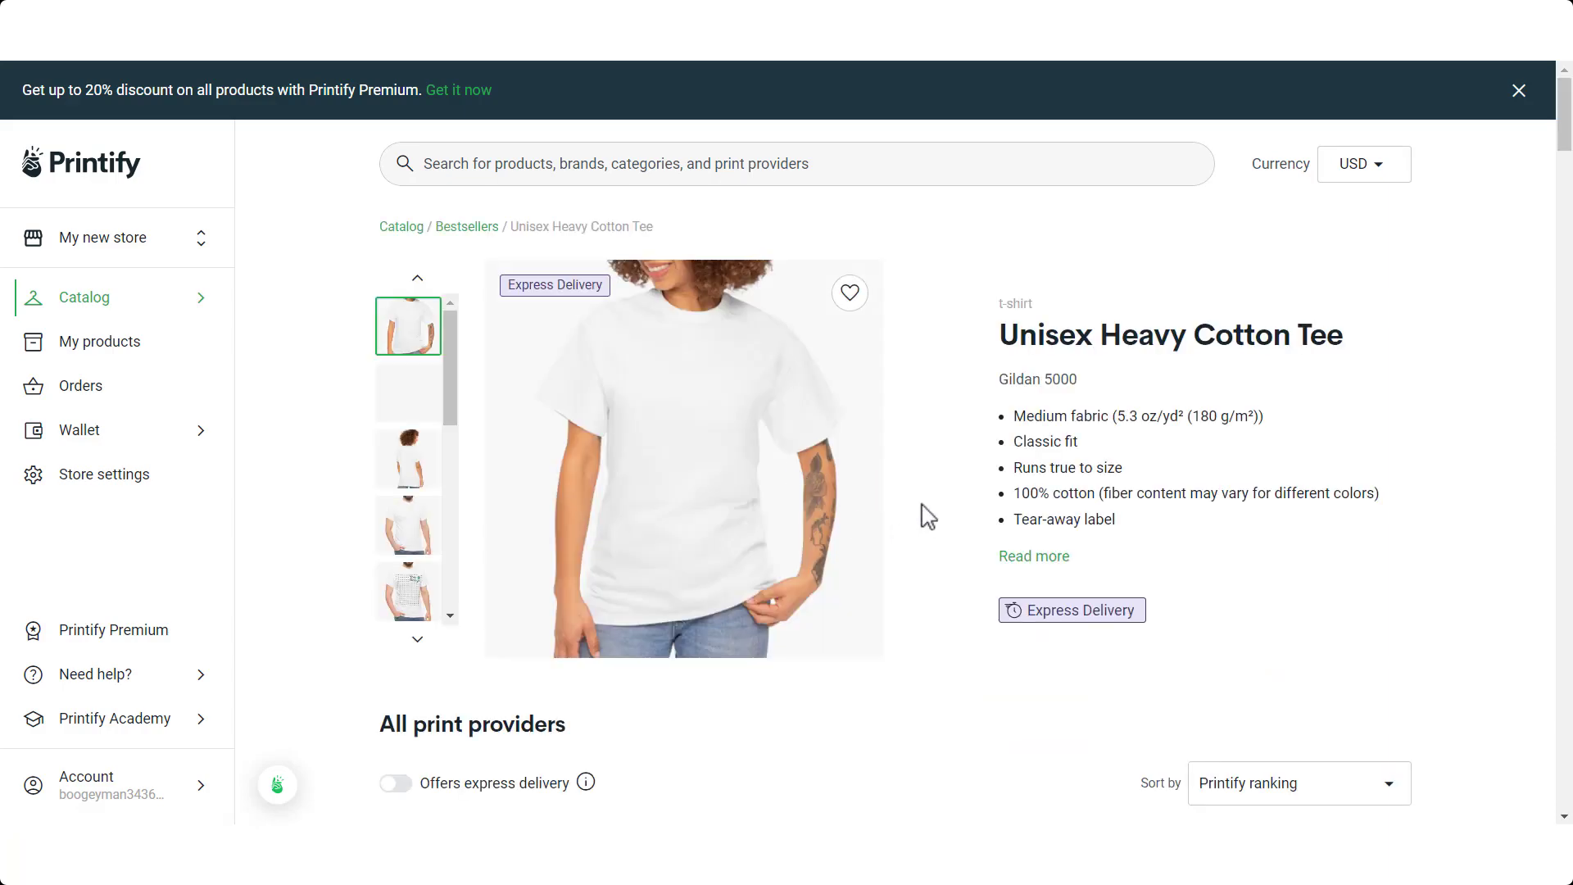
{"action": "scroll", "coordinate": [928, 517], "scroll_direction": "down", "scroll_amount": 3}
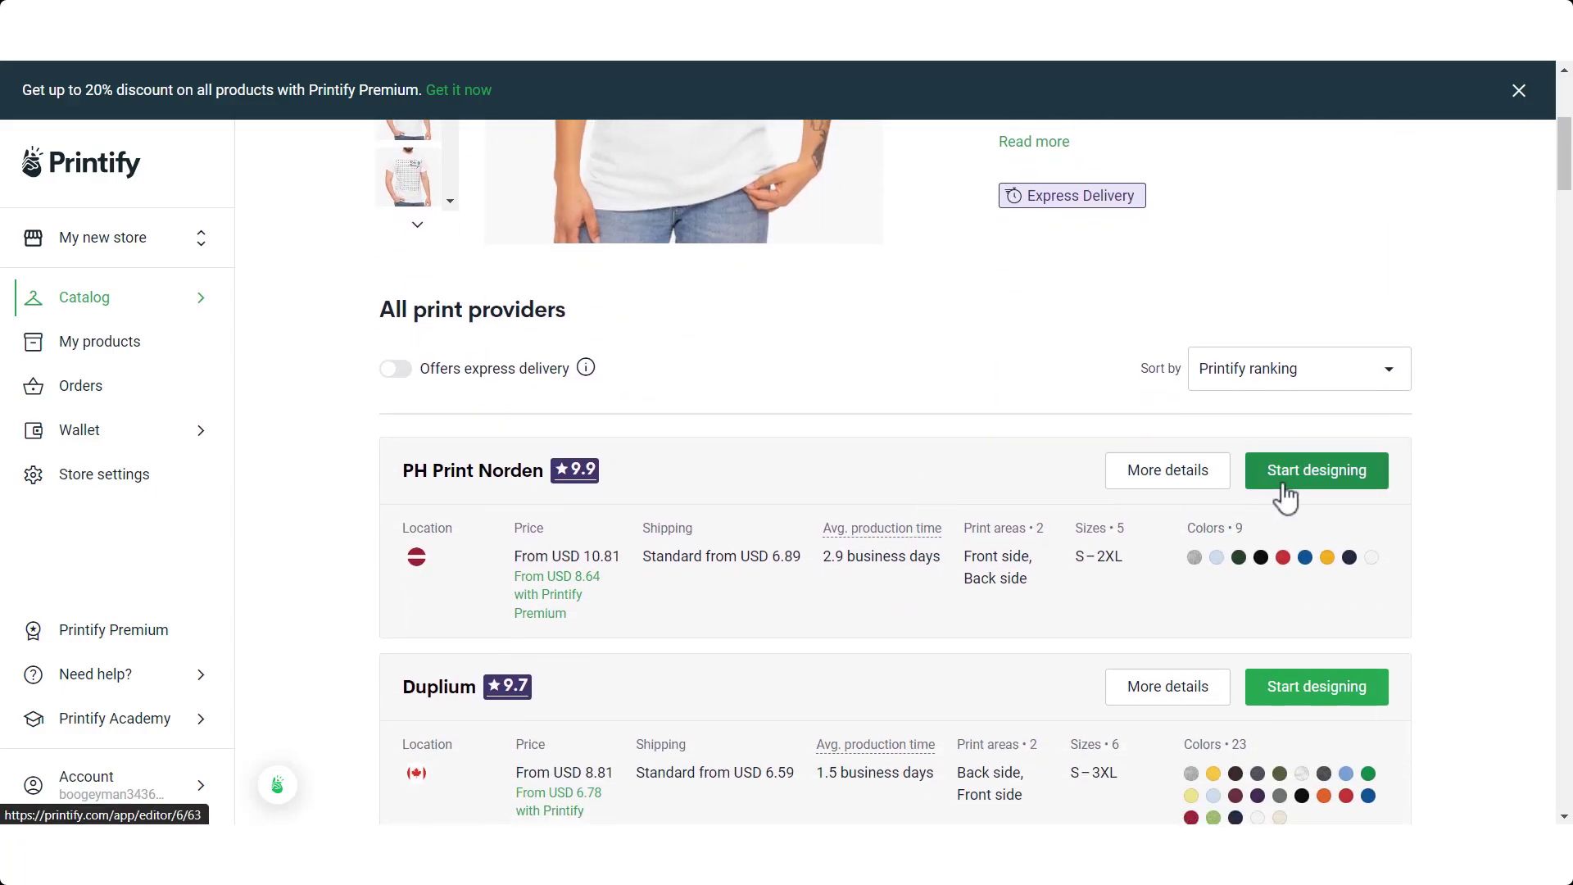
{"action": "left_click", "coordinate": [1285, 496]}
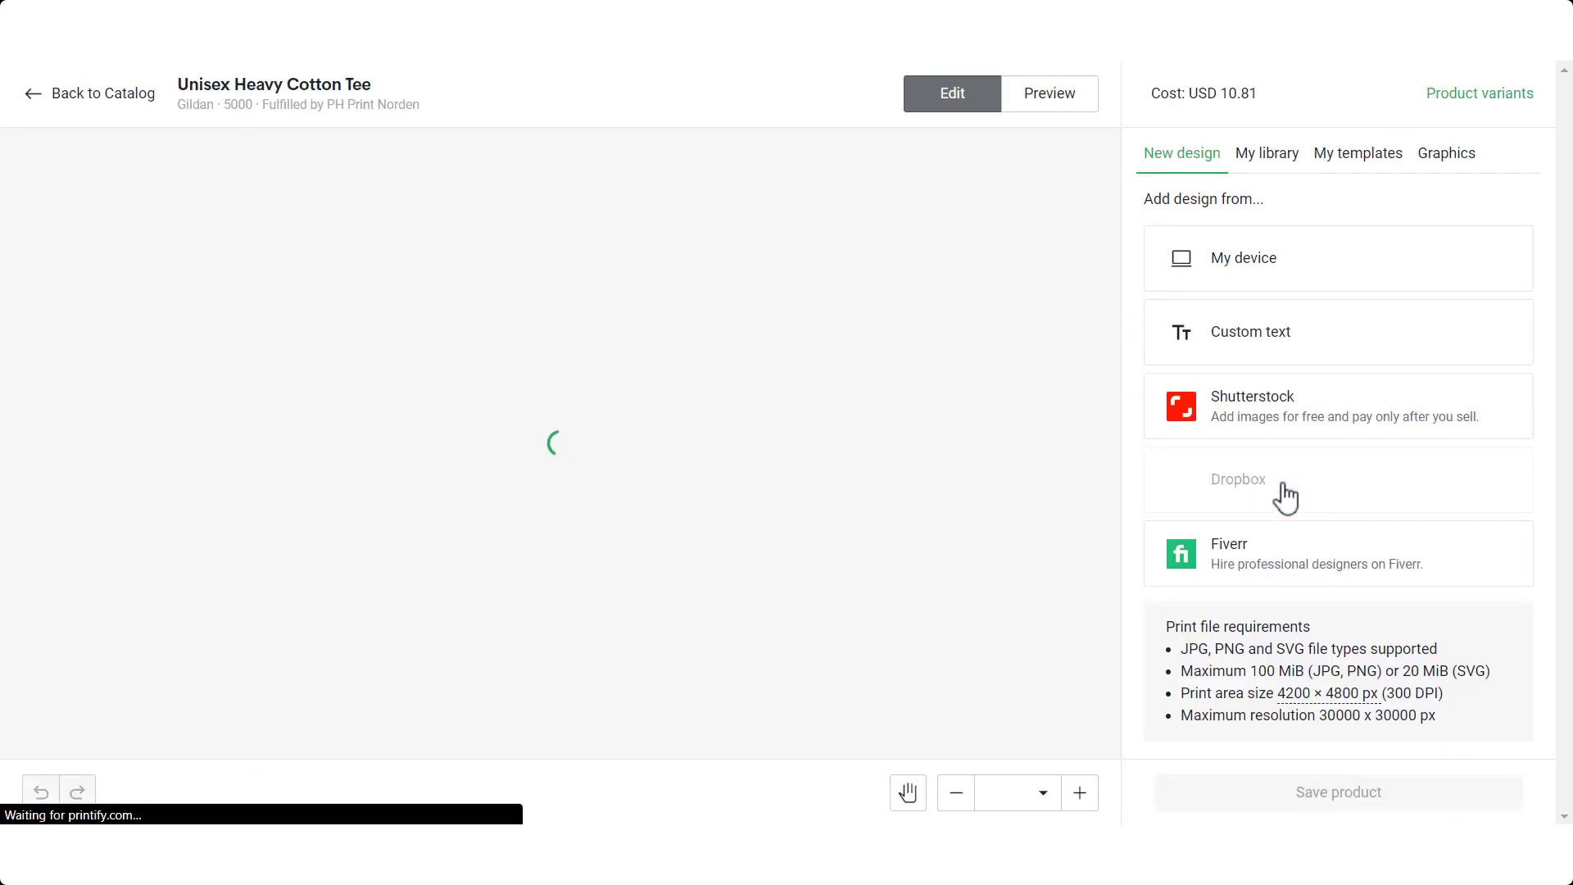
Upload the 1-removebg image from this computer and position it on the shirt front.
{"action": "left_click", "coordinate": [1221, 259]}
{"action": "double_click", "coordinate": [226, 160]}
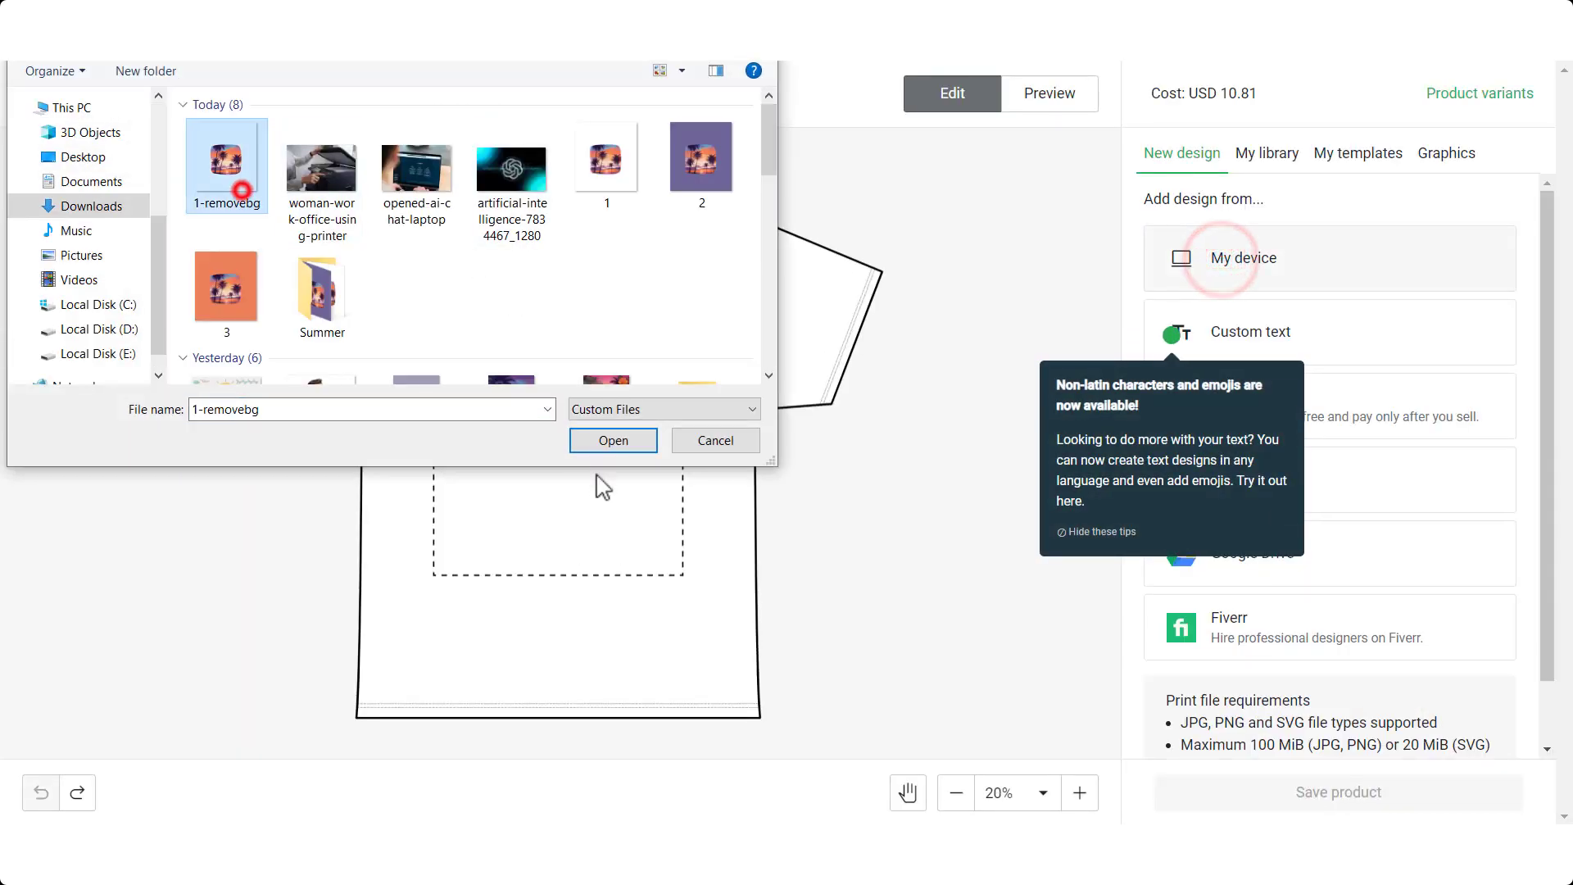
{"action": "mouse_move", "coordinate": [555, 461]}
{"action": "left_mouse_down"}
{"action": "mouse_move", "coordinate": [628, 476]}
{"action": "mouse_move", "coordinate": [749, 633]}
{"action": "left_mouse_up"}
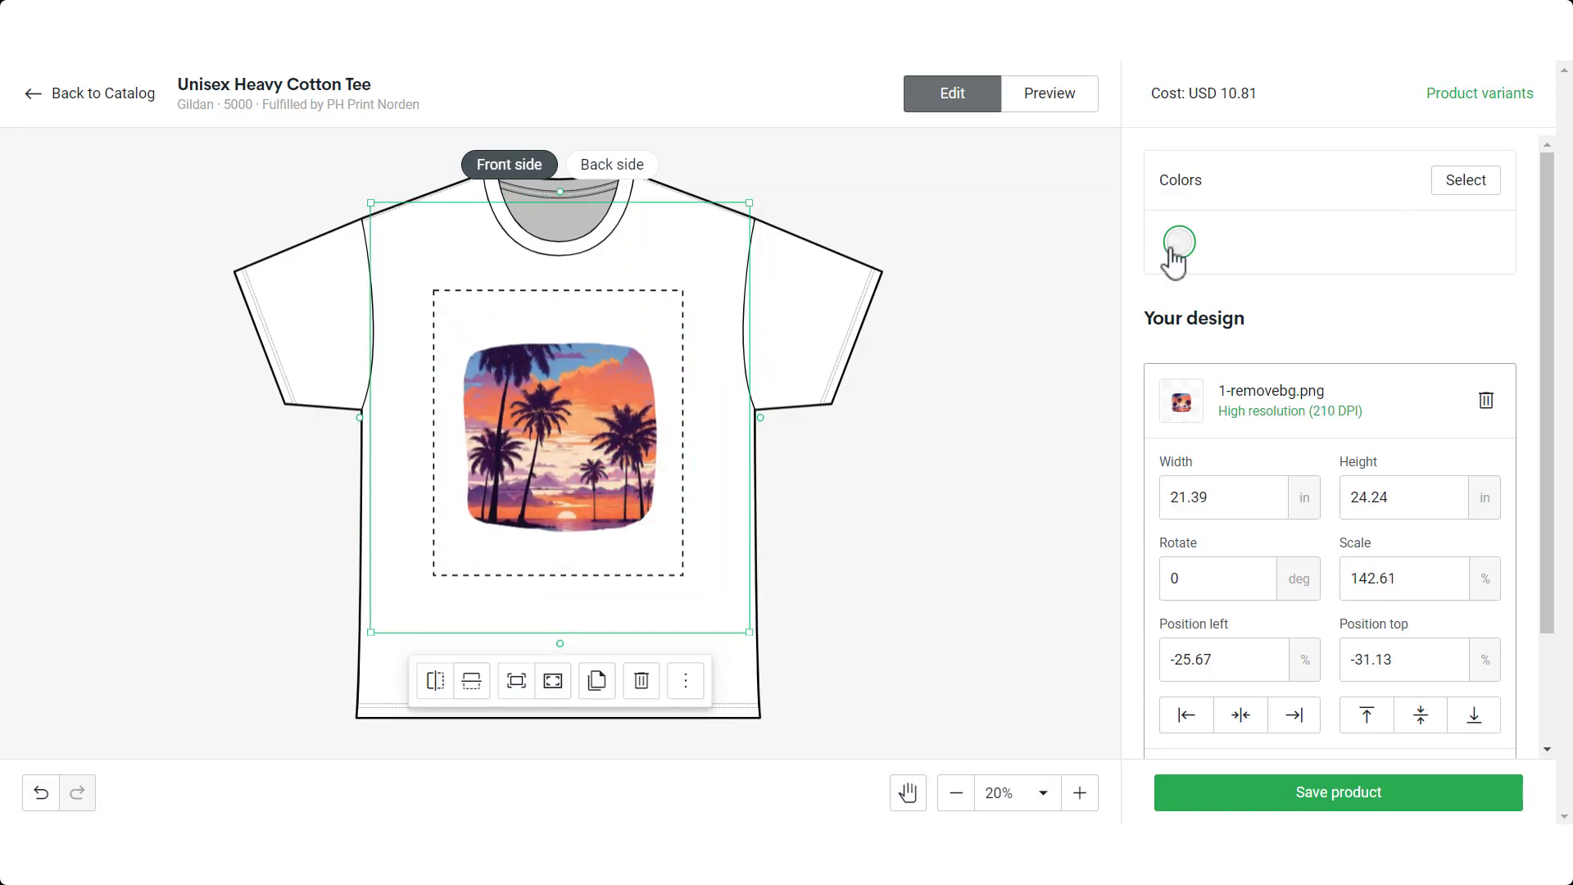
Add Black, Red, Forest Green and Light Blue shirt colours, then view light blue and red.
{"action": "left_click", "coordinate": [1465, 181]}
{"action": "left_click", "coordinate": [1410, 225]}
{"action": "left_click", "coordinate": [1374, 260]}
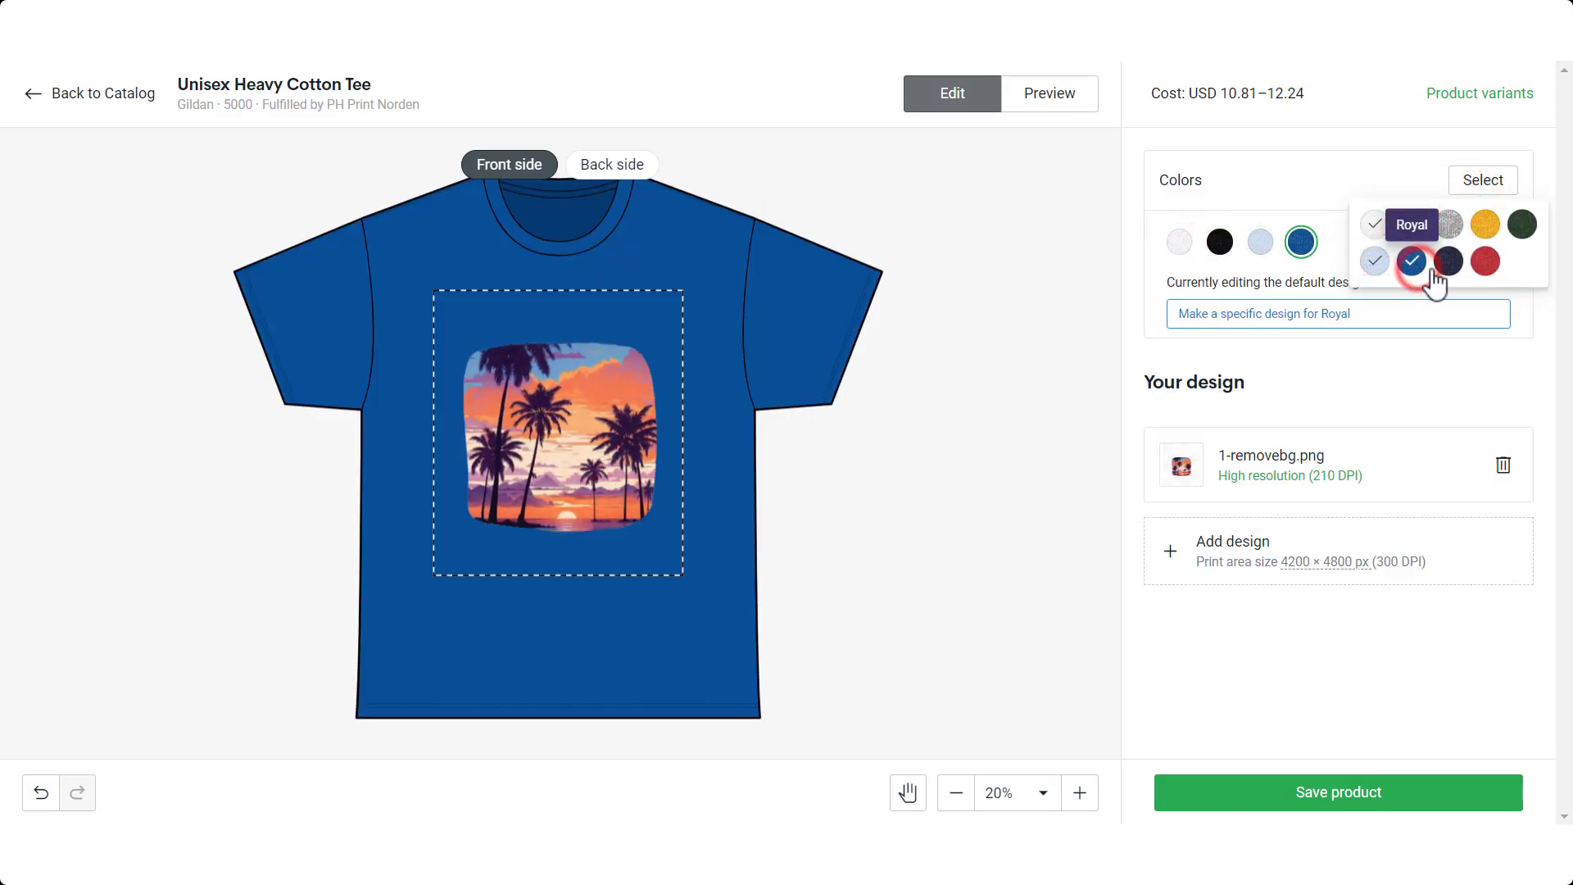
{"action": "left_click", "coordinate": [1485, 263]}
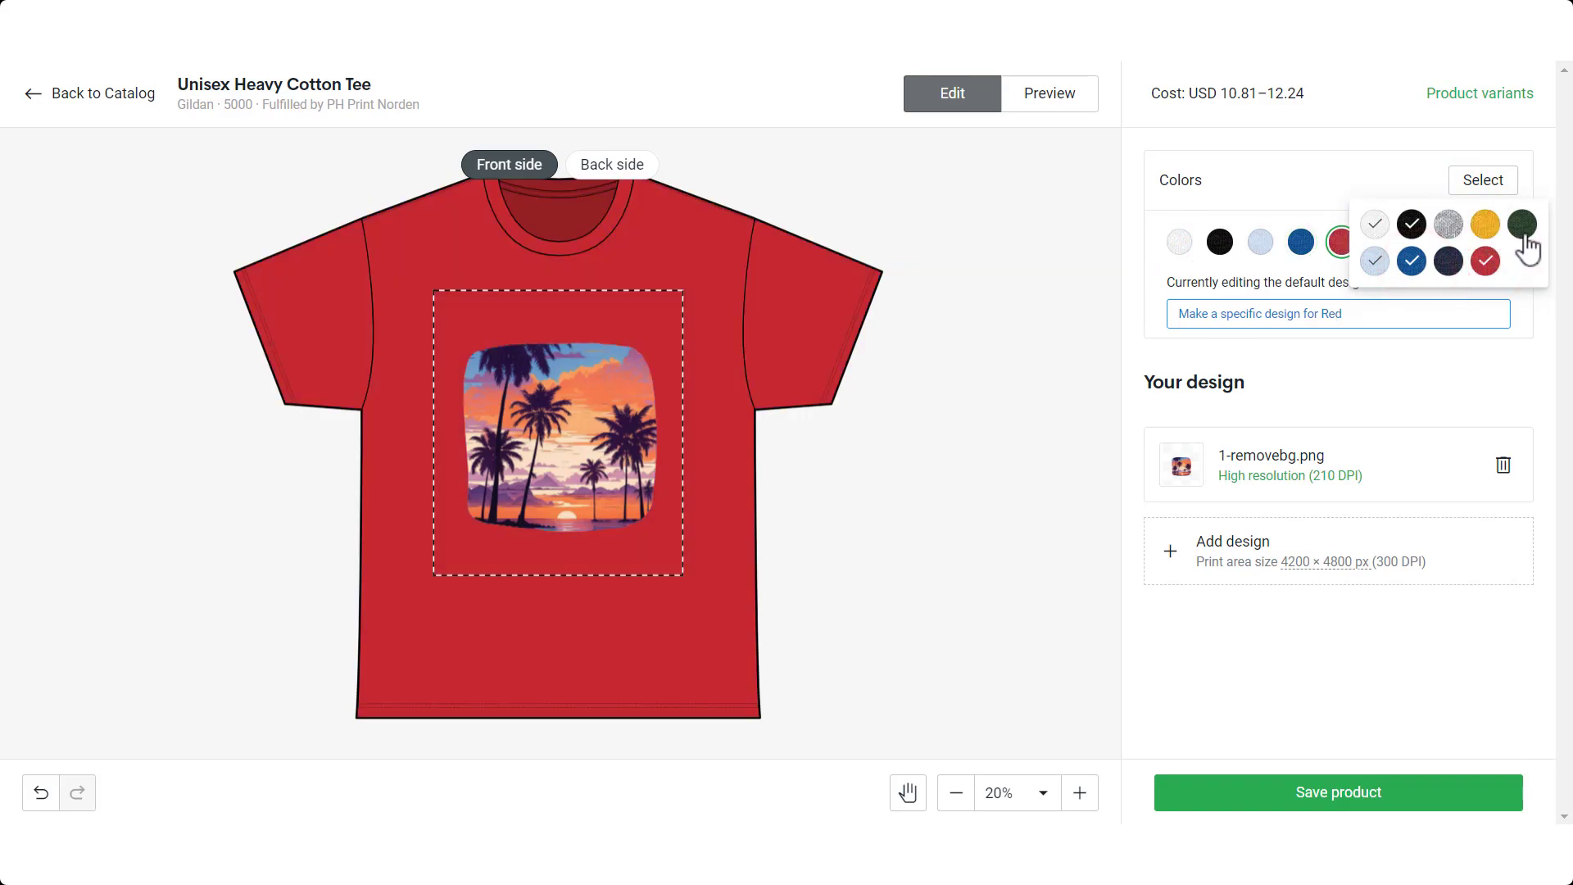
{"action": "left_click", "coordinate": [1521, 224]}
{"action": "left_click", "coordinate": [1409, 264]}
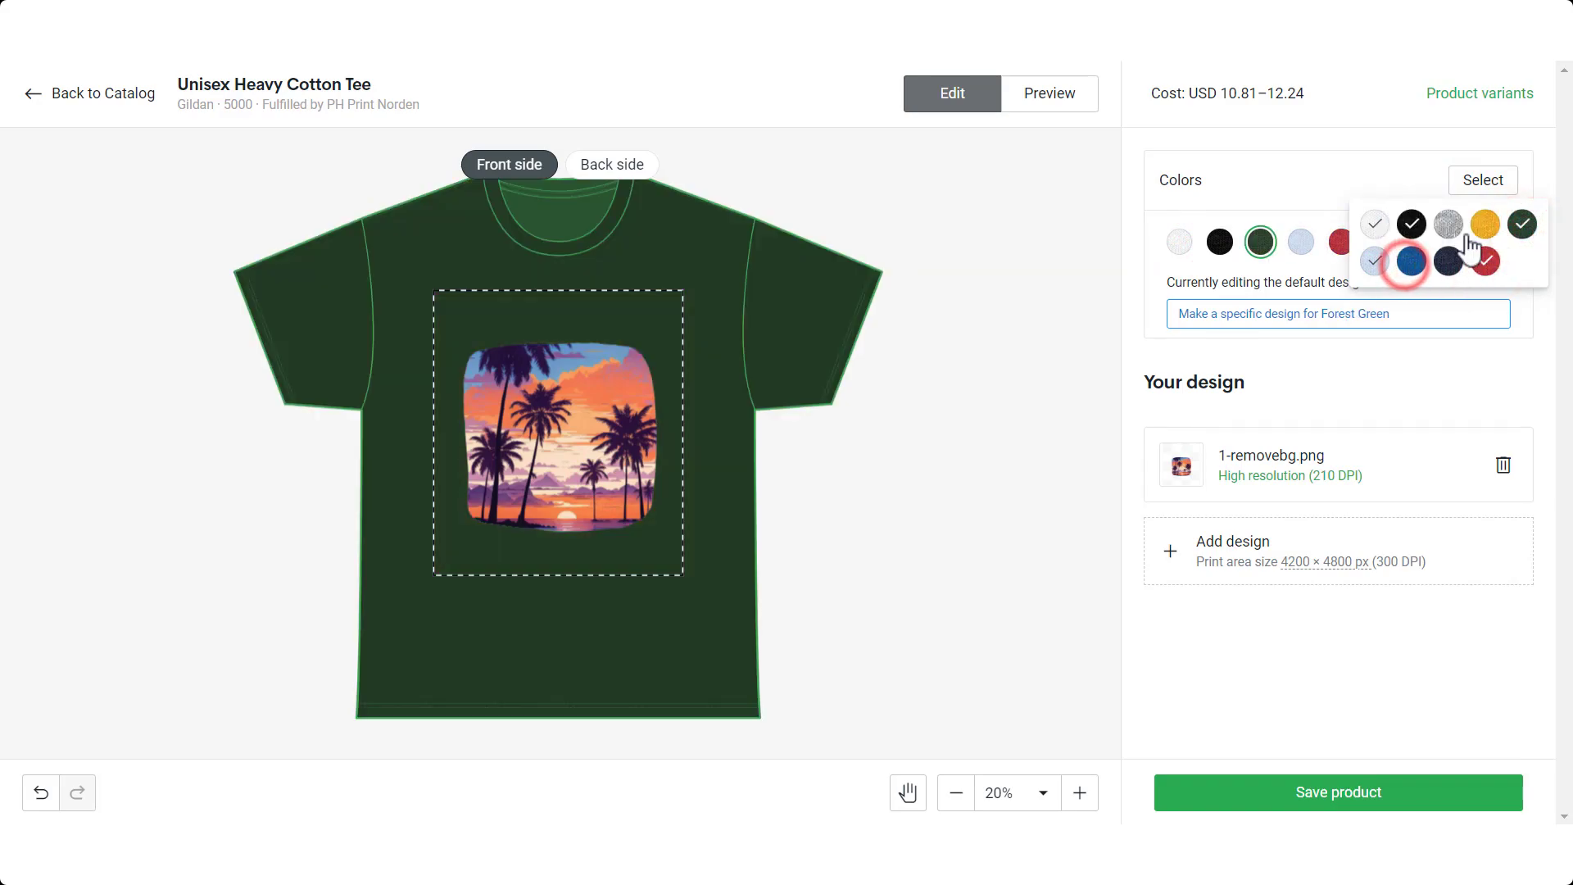
{"action": "left_click", "coordinate": [1345, 202]}
{"action": "left_click", "coordinate": [1300, 243]}
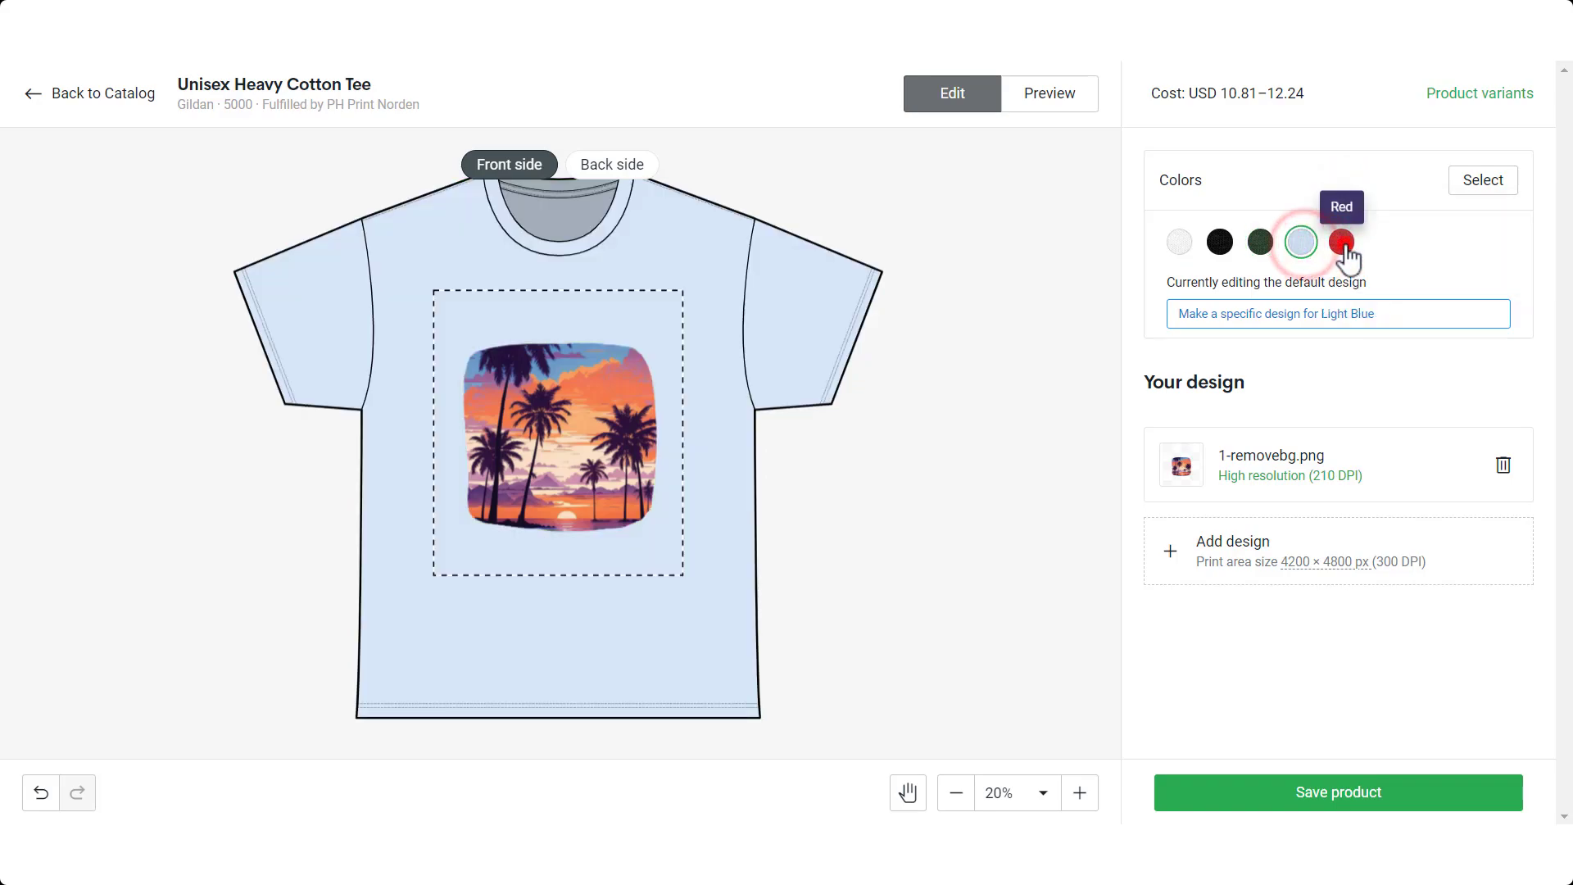
{"action": "left_click", "coordinate": [1340, 243]}
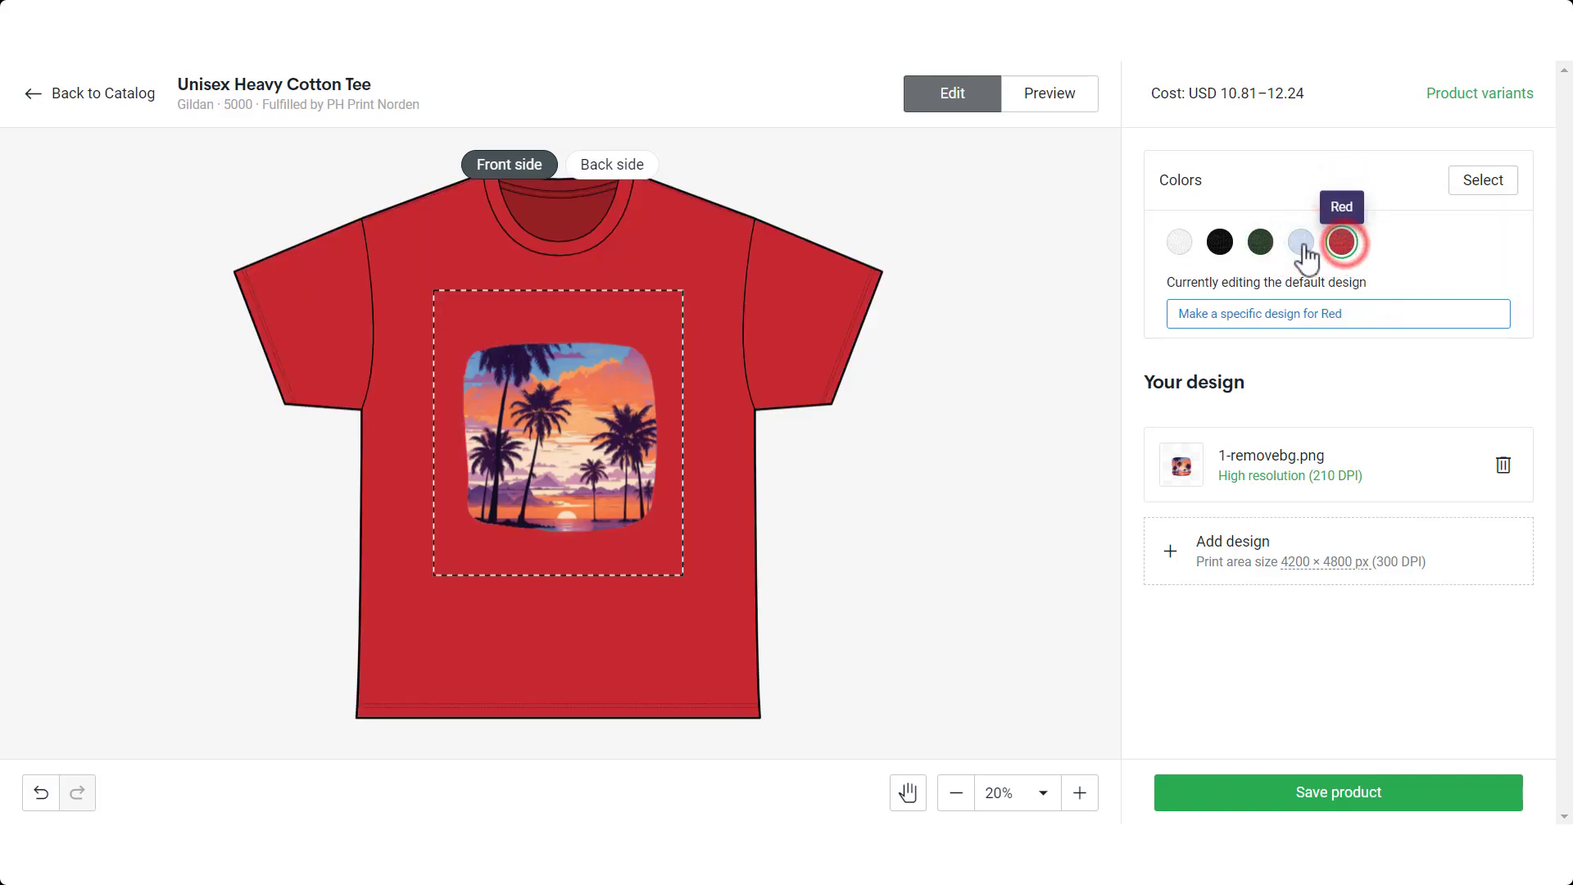
Switch to the mockup preview and download the current mockup image.
{"action": "left_click", "coordinate": [1082, 95]}
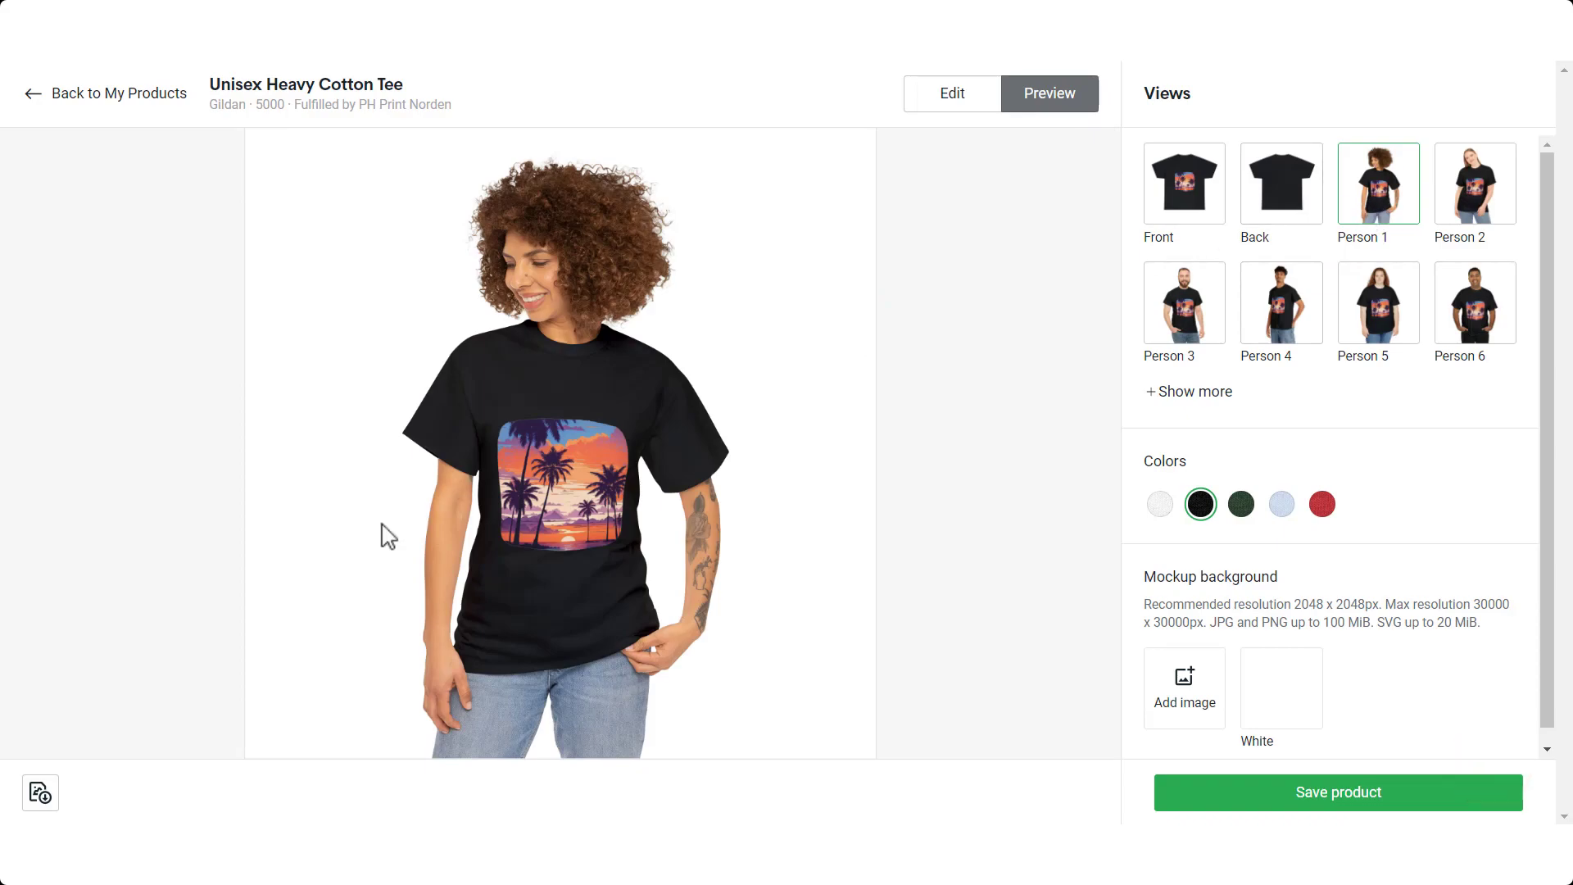
{"action": "left_click", "coordinate": [38, 793]}
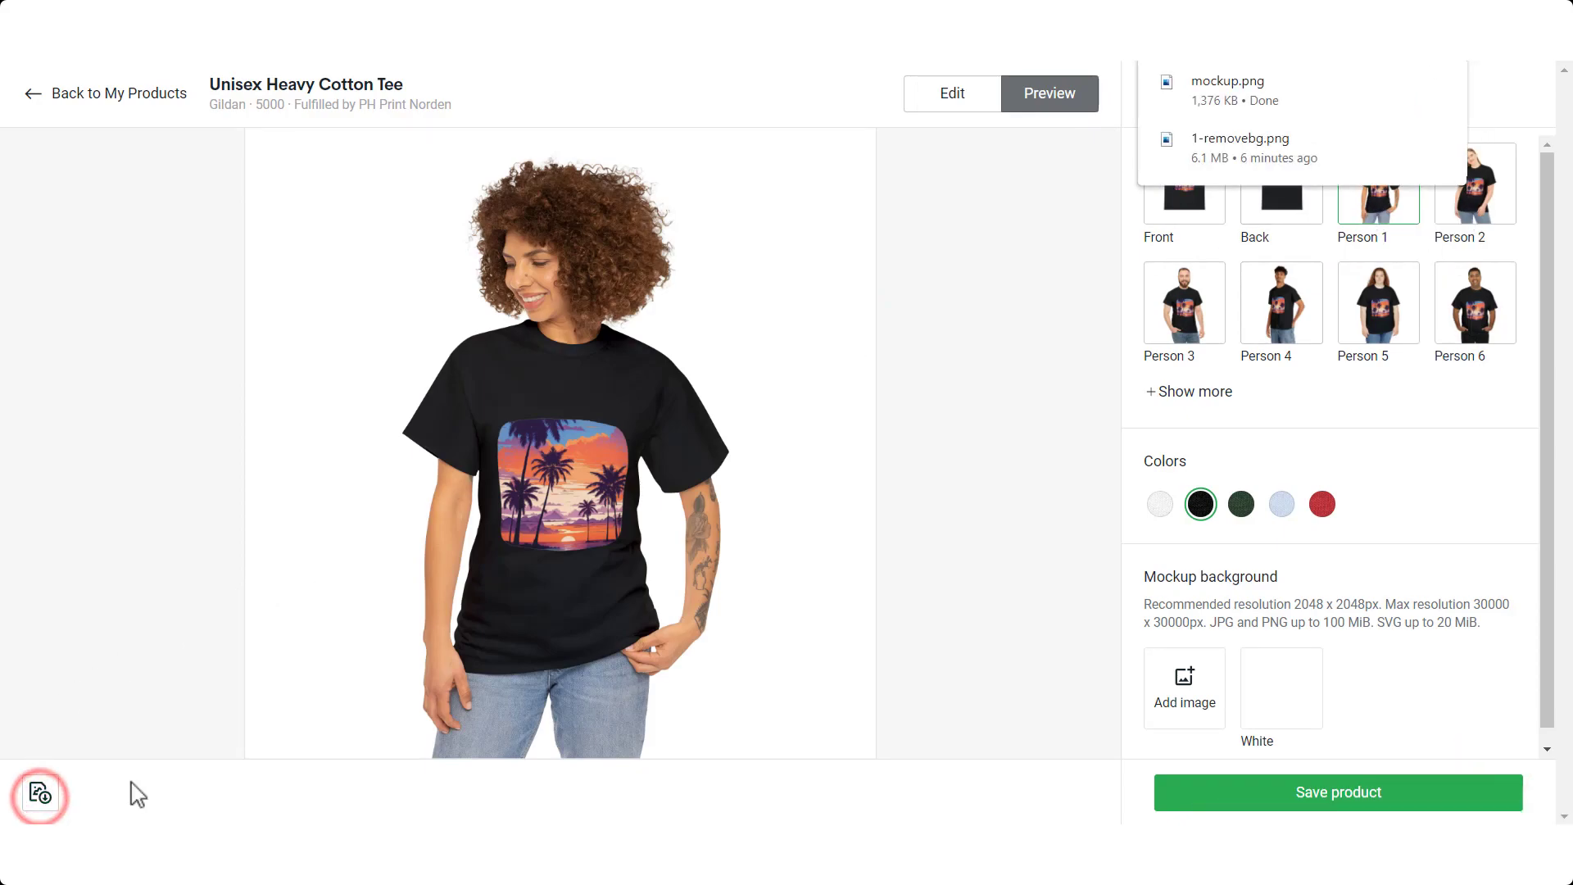
Save the tee as an unpublished draft and reopen it from My Products.
{"action": "left_click", "coordinate": [1273, 801]}
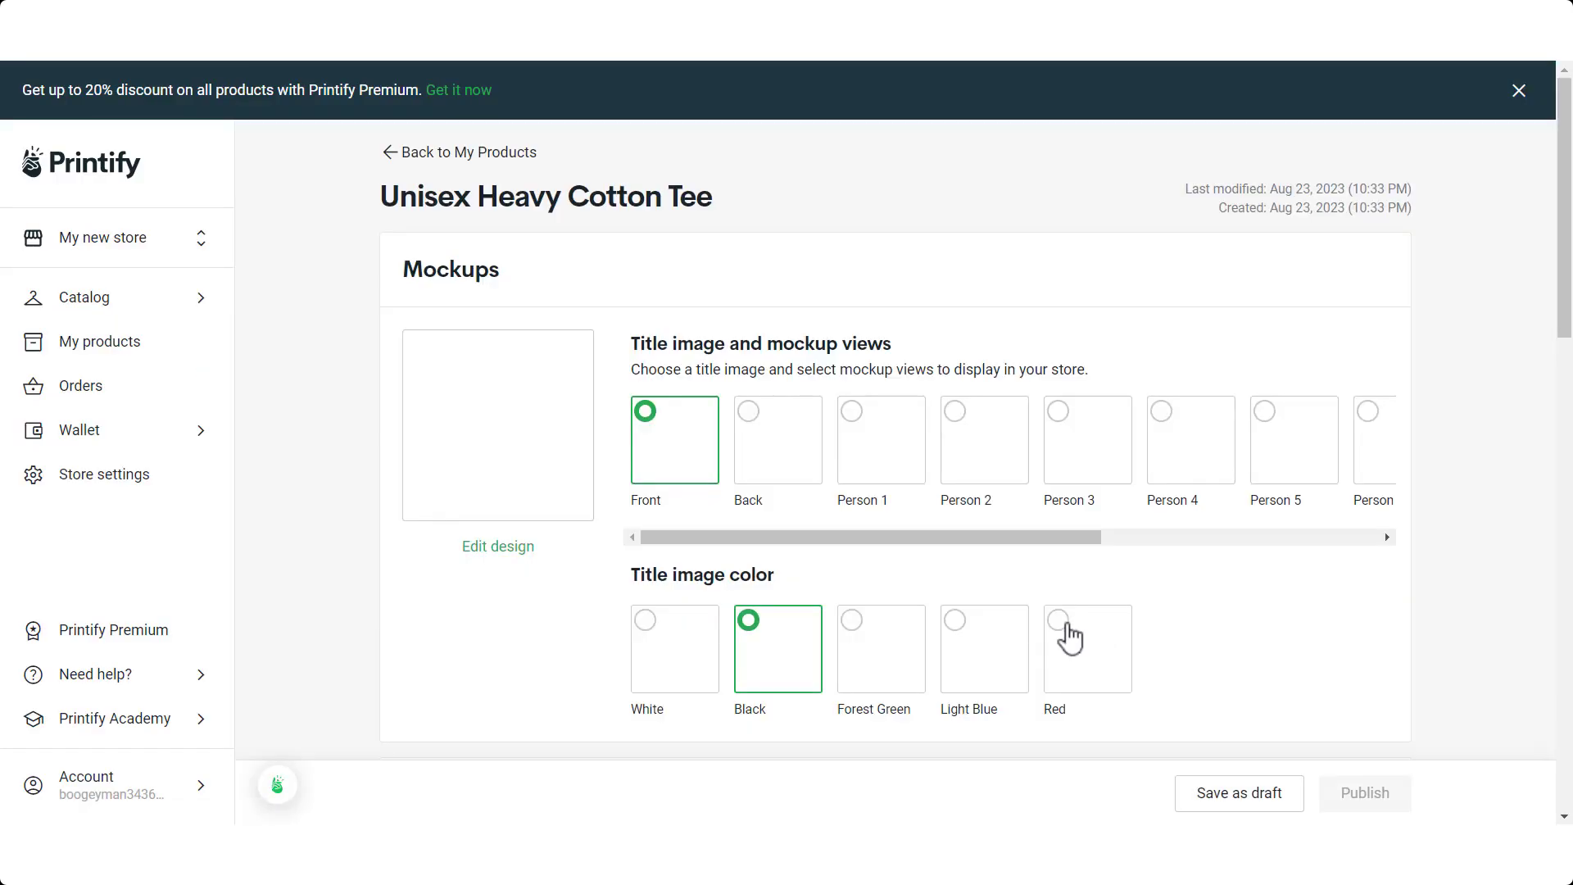
{"action": "scroll", "coordinate": [1036, 589], "scroll_direction": "down", "scroll_amount": 1}
{"action": "scroll", "coordinate": [1037, 590], "scroll_direction": "down", "scroll_amount": 10}
{"action": "left_click", "coordinate": [1226, 801]}
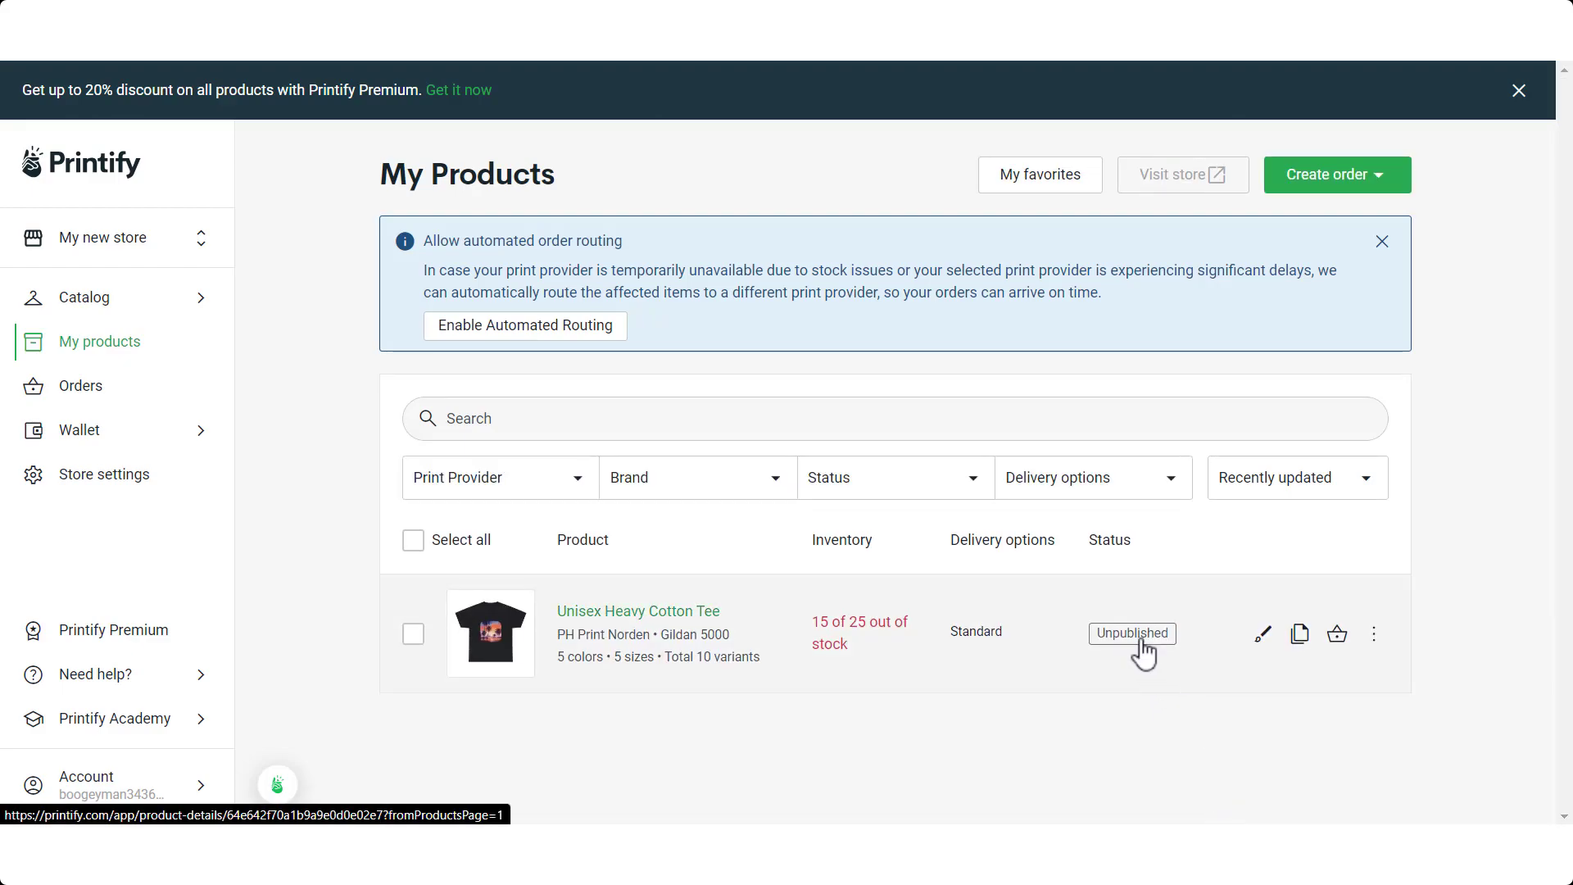
{"action": "left_click", "coordinate": [1077, 691]}
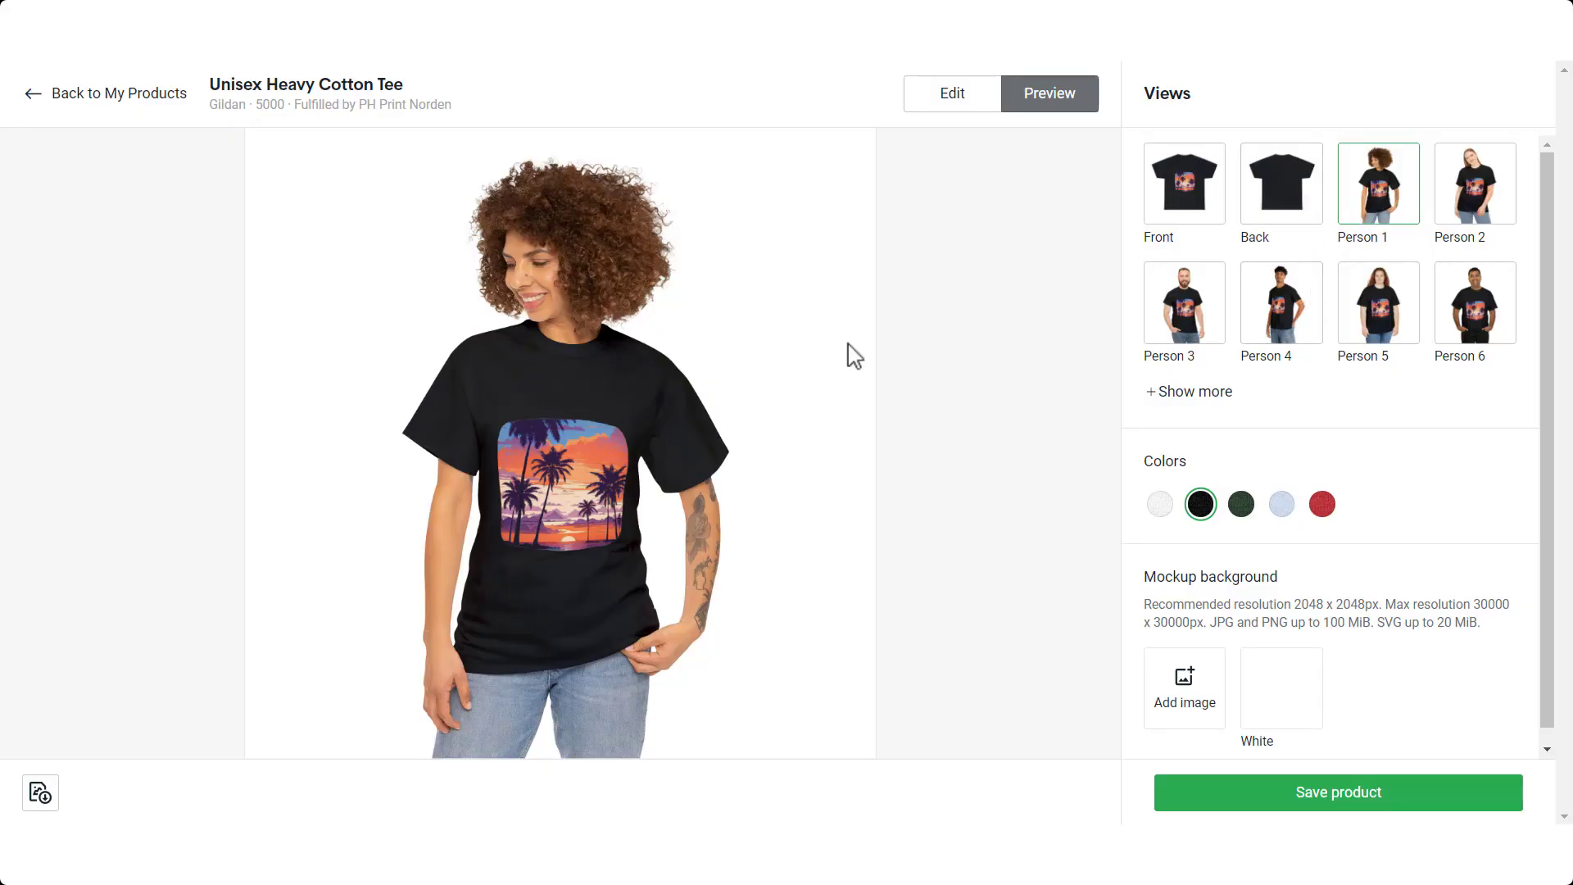